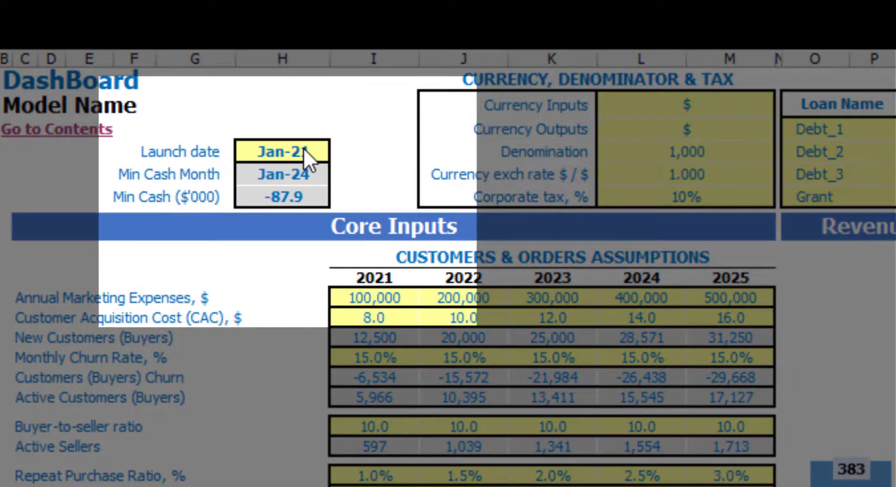
Step: Set the launch date to Mar-21
{"action": "left_click", "coordinate": [280, 149]}
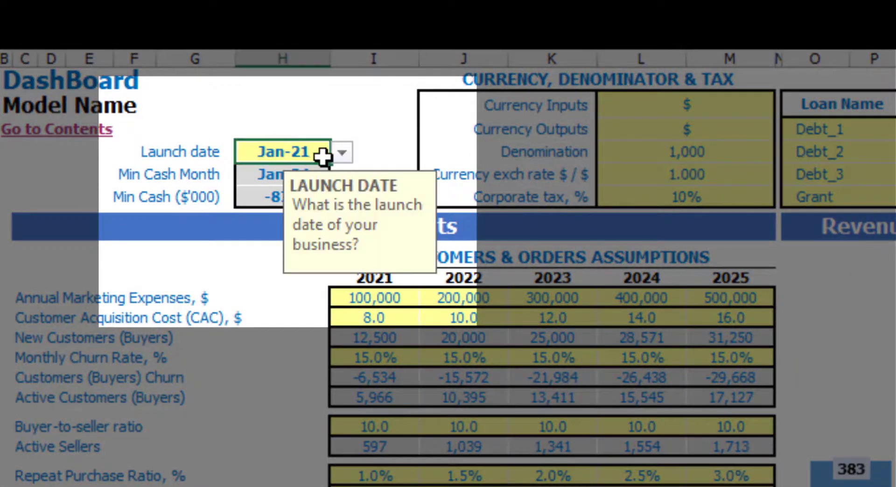
{"action": "left_click", "coordinate": [342, 153]}
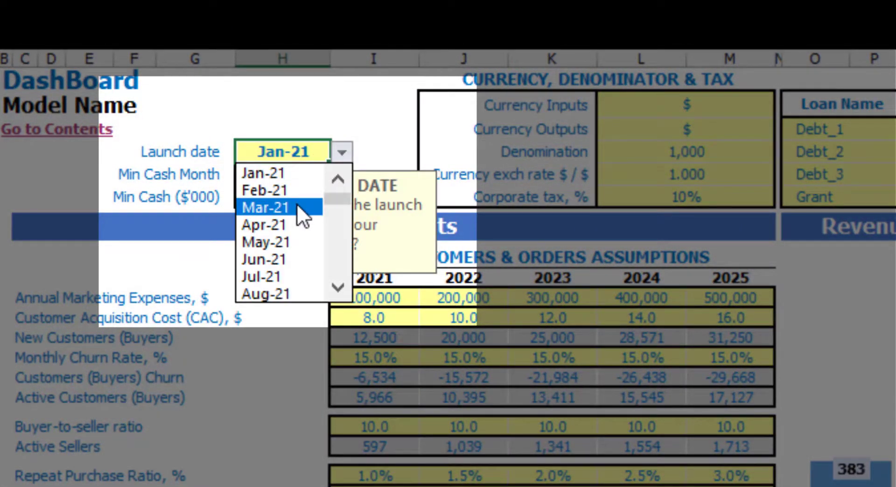
{"action": "left_click", "coordinate": [299, 207]}
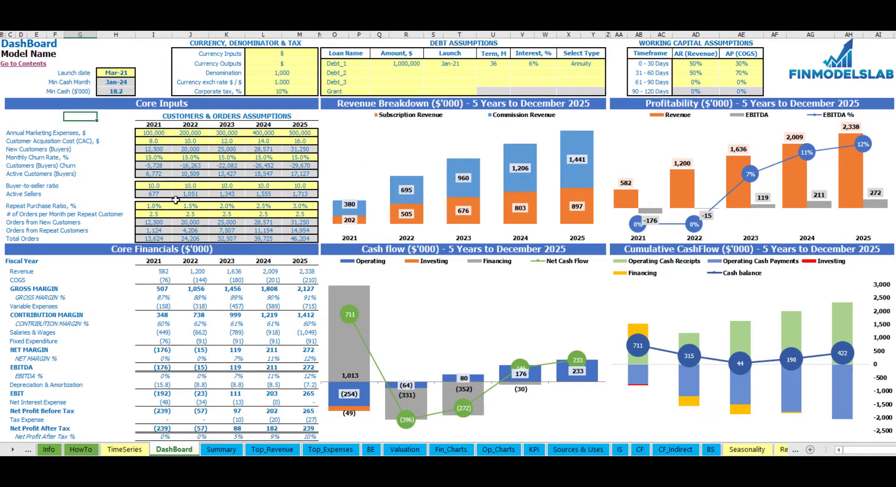
{"action": "left_click", "coordinate": [10, 133]}
{"action": "left_click", "coordinate": [37, 117]}
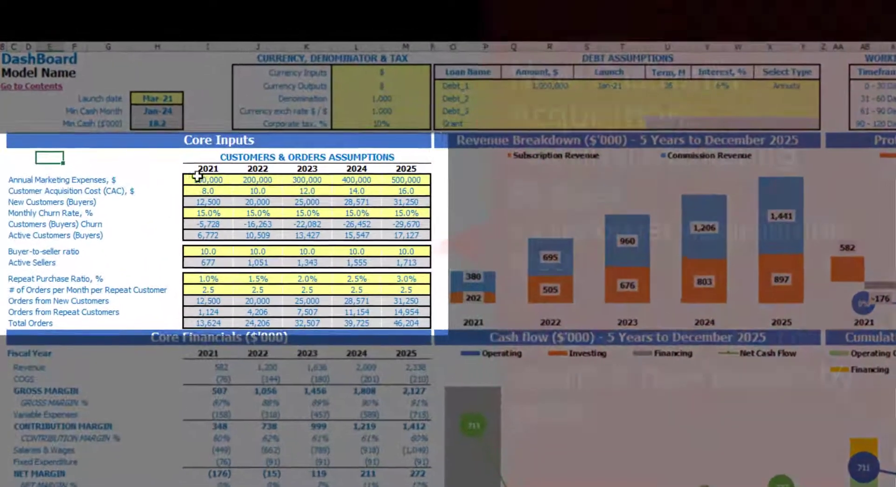
Step: Set the 2021 annual marketing expenses to 50,000 and make 2022 the previous year plus 100,000 with =I12+100000
{"action": "left_click", "coordinate": [197, 177]}
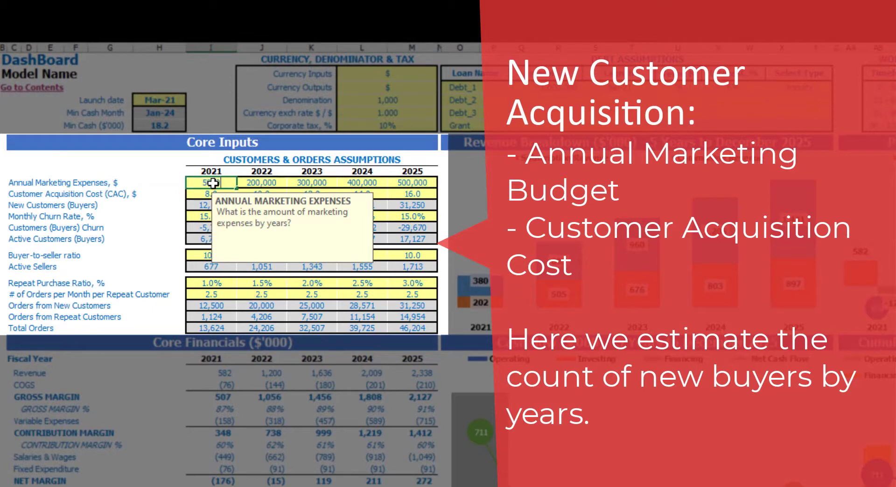
{"action": "type", "text": "50000"}
{"action": "key", "text": "Tab"}
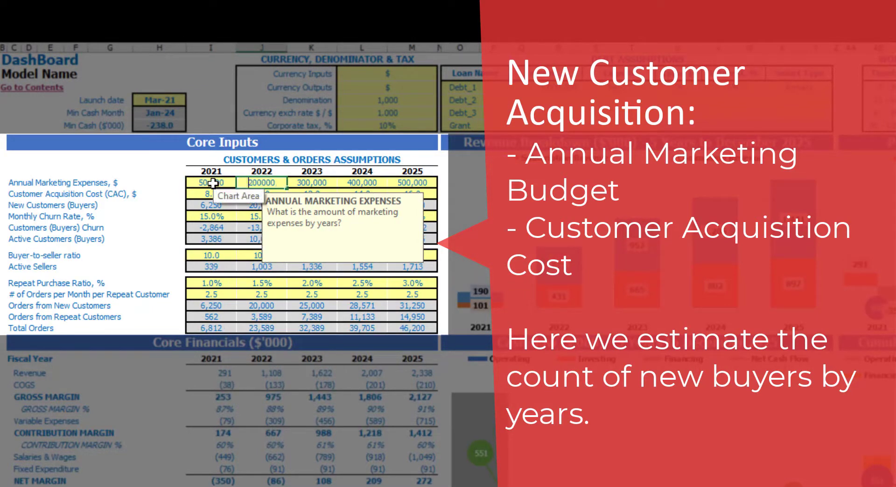
{"action": "type", "text": "=I12+1"}
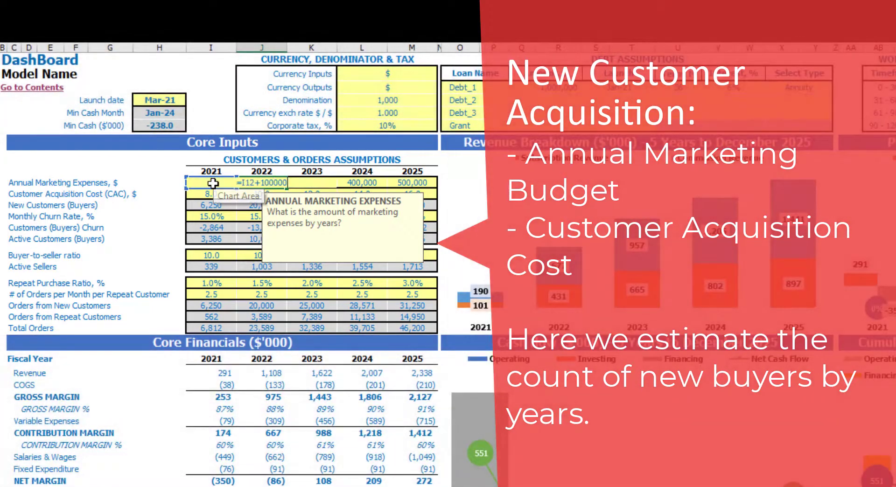
{"action": "key", "text": "Return"}
Step: Copy the 2022 annual marketing expenses formula across 2023 to 2025
{"action": "key", "text": "Up"}
{"action": "key", "text": "ctrl+c"}
{"action": "key", "text": "shift+Right"}
{"action": "key", "text": "shift+Right"}
{"action": "key", "text": "shift+Right"}
{"action": "key", "text": "ctrl+v"}
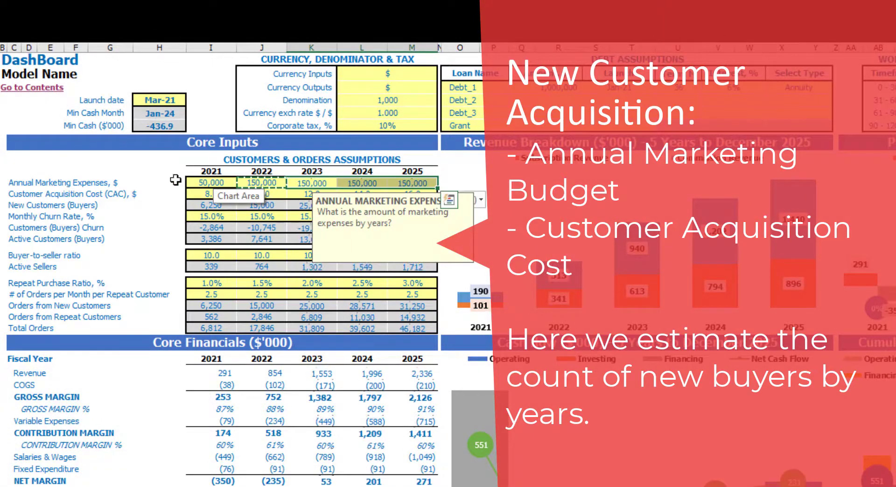
{"action": "left_click", "coordinate": [166, 163]}
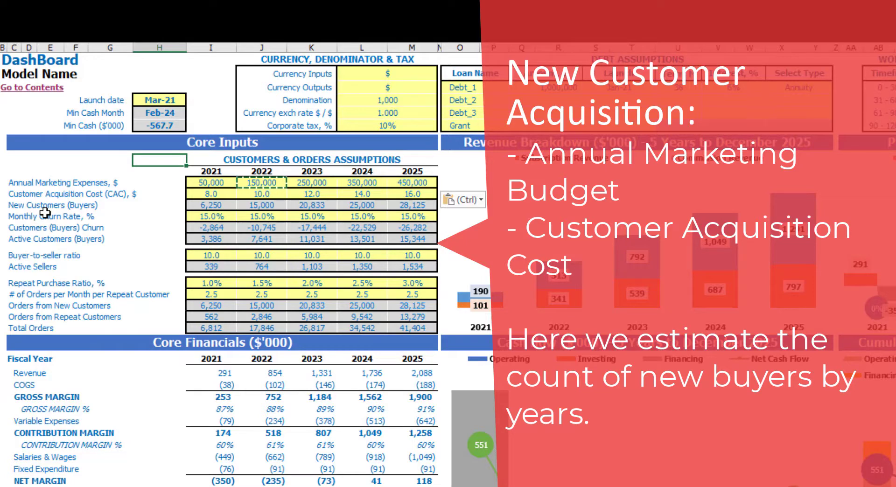
{"action": "left_click", "coordinate": [47, 163]}
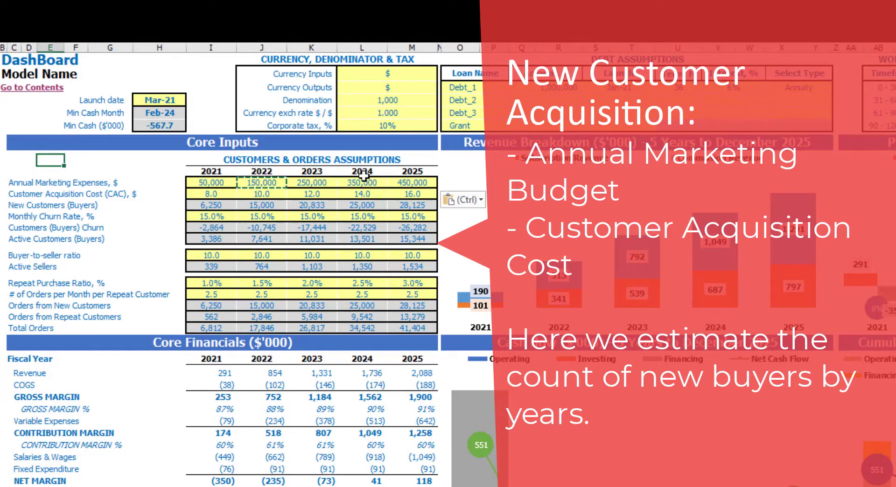
{"action": "left_click", "coordinate": [155, 172]}
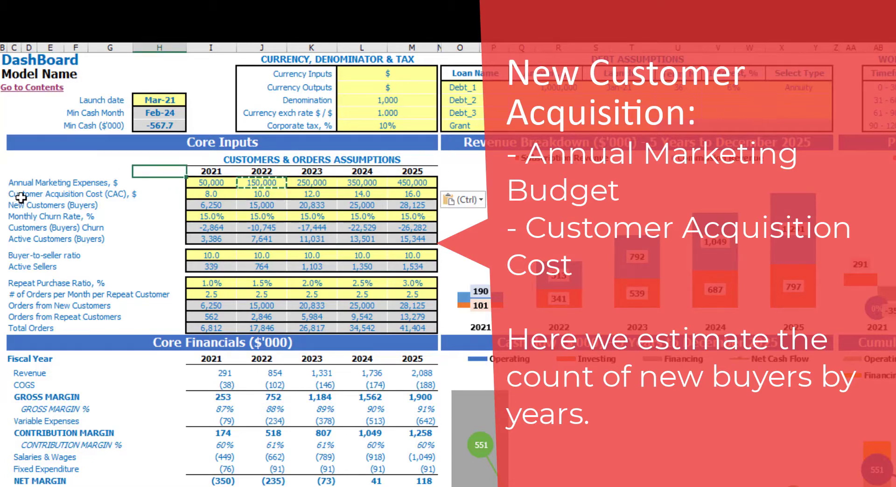
Step: Set the 2021 customer acquisition cost to 10 and make 2022 the previous year's cost plus 1
{"action": "left_click", "coordinate": [225, 194]}
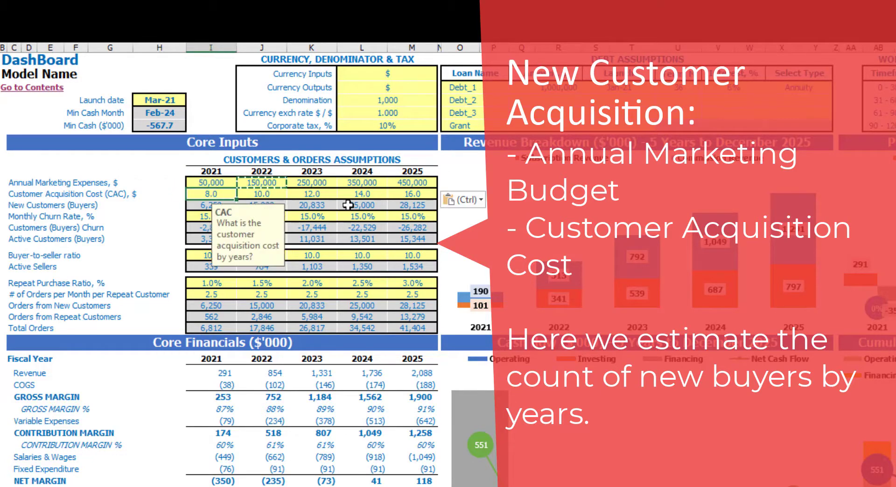
{"action": "type", "text": "10"}
{"action": "key", "text": "Tab"}
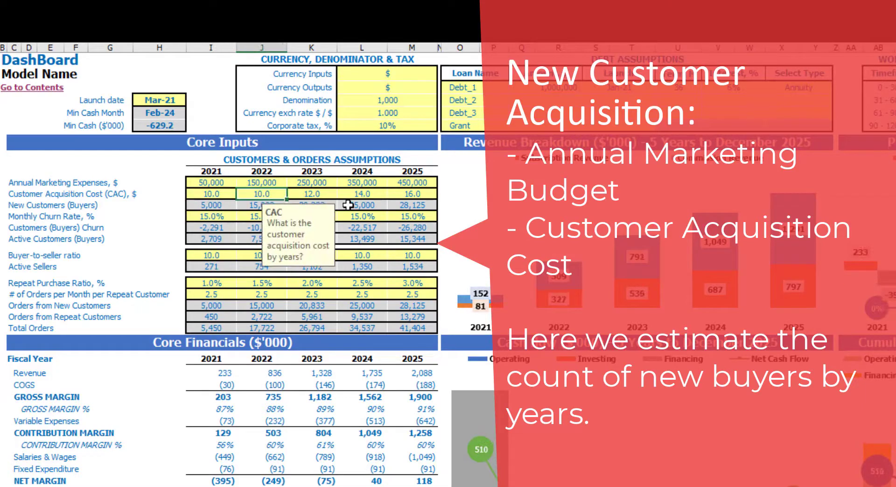
{"action": "type", "text": "+1"}
{"action": "key", "text": "ctrl+Return"}
Step: Copy the 2022 customer acquisition cost formula across 2023 to 2025
{"action": "key", "text": "ctrl+c"}
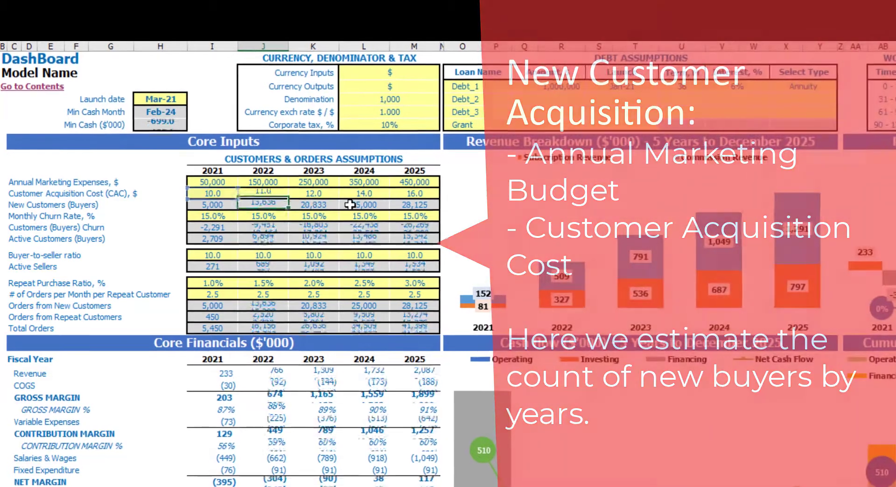
{"action": "key", "text": "Right"}
{"action": "key", "text": "shift+Right"}
{"action": "key", "text": "shift+Right"}
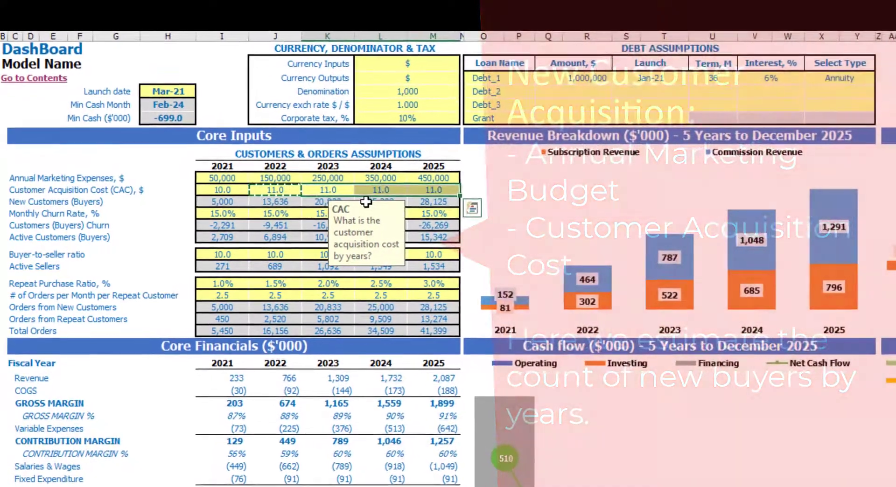
{"action": "key", "text": "ctrl+v"}
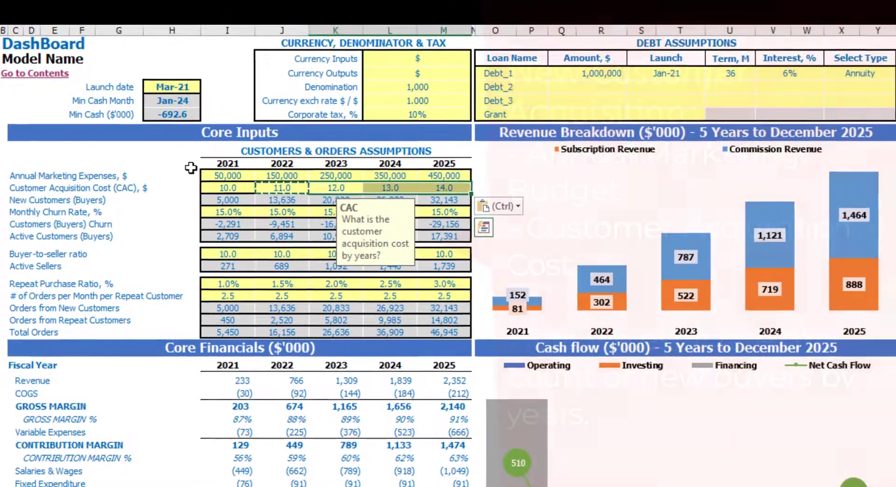
{"action": "left_click", "coordinate": [184, 169]}
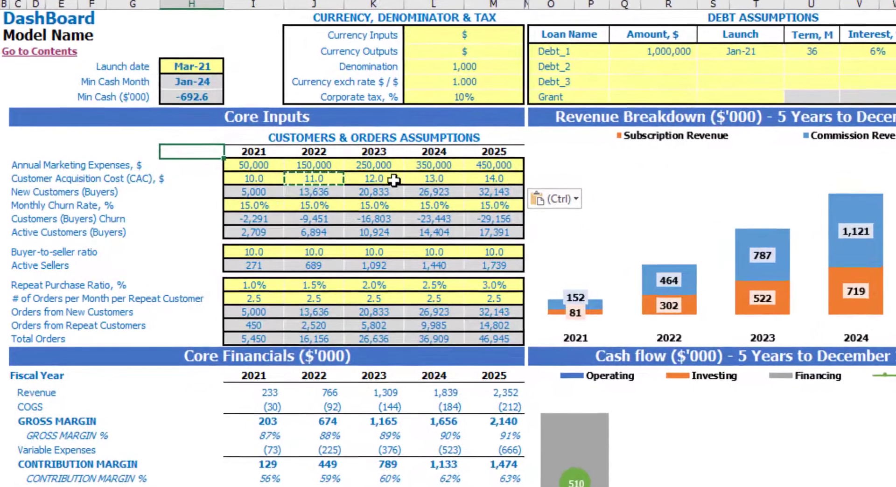
Step: Examine the calculated new customers (buyers) for each year from 2021 to 2025
{"action": "left_click", "coordinate": [271, 189]}
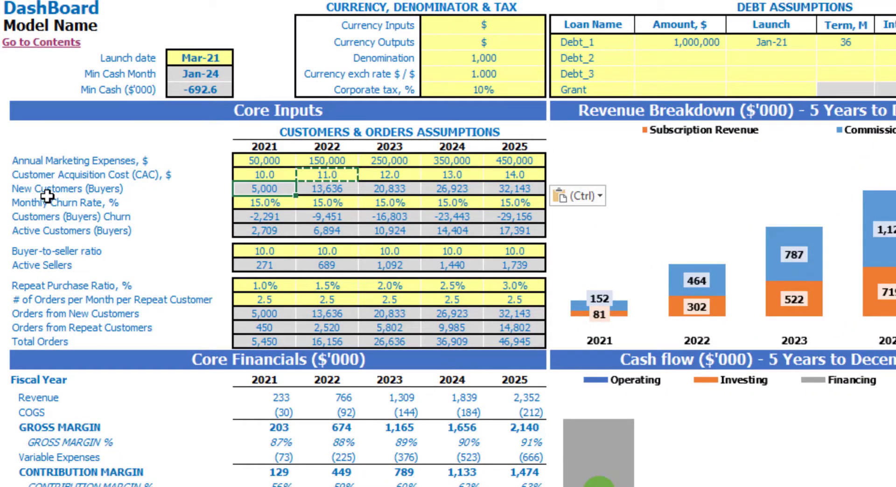
{"action": "key", "text": "Right"}
{"action": "key", "text": "Right"}
{"action": "key", "text": "Right"}
{"action": "key", "text": "Right"}
{"action": "key", "text": "Left"}
{"action": "key", "text": "Left"}
{"action": "key", "text": "Left"}
{"action": "key", "text": "Left"}
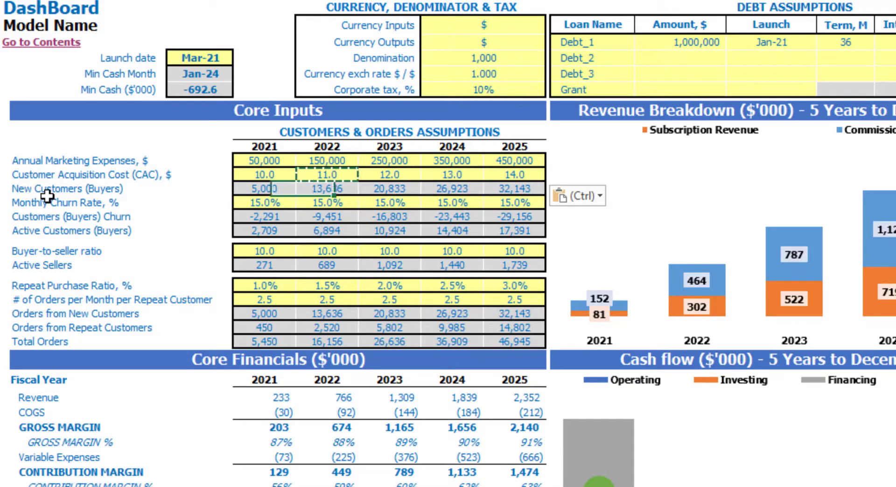
{"action": "key", "text": "Right"}
{"action": "key", "text": "Right"}
{"action": "key", "text": "Right"}
{"action": "key", "text": "Right"}
{"action": "key", "text": "Left"}
{"action": "key", "text": "Left"}
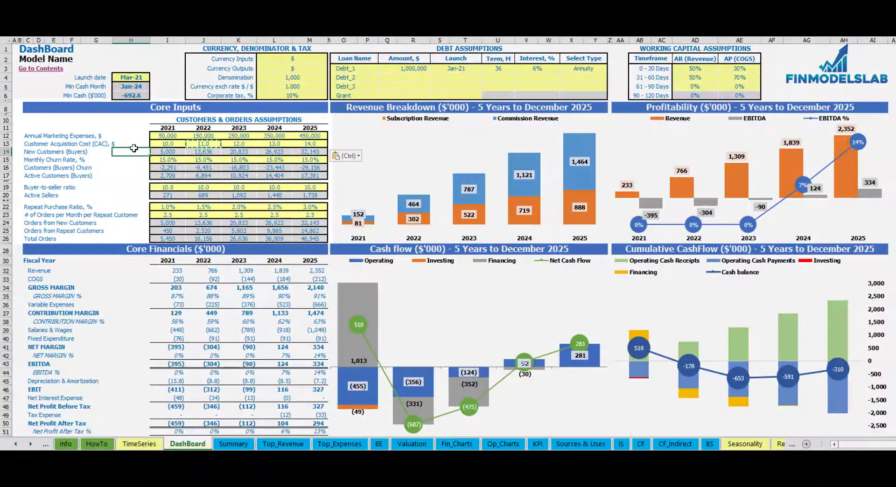
Step: Set the monthly churn rate to 25% for 2021 through 2025
{"action": "left_click", "coordinate": [200, 163]}
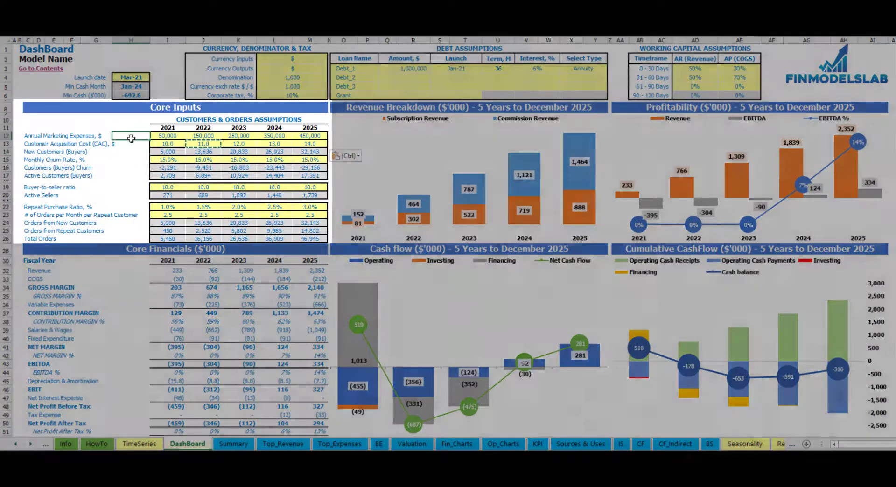
{"action": "left_click", "coordinate": [45, 161]}
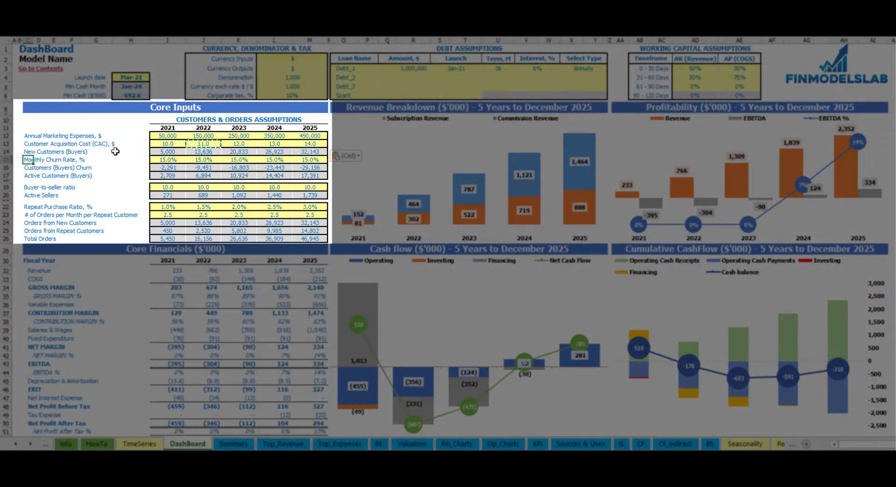
{"action": "left_click", "coordinate": [115, 151]}
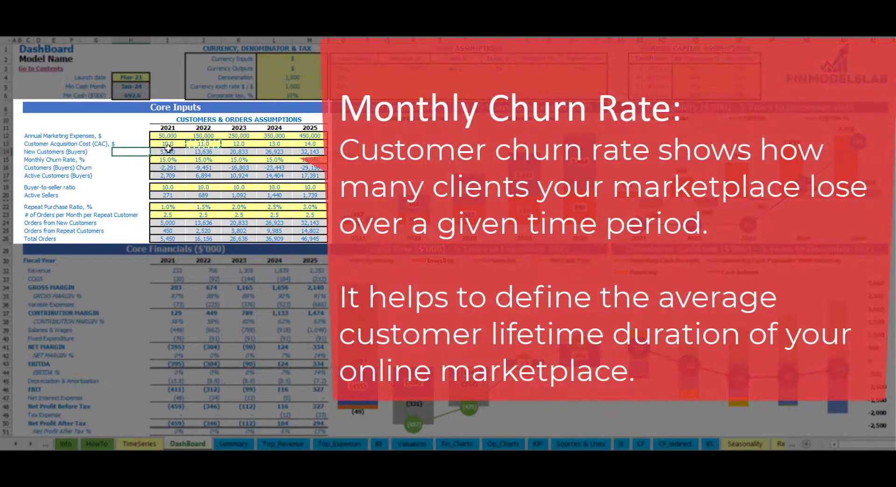
{"action": "left_click", "coordinate": [162, 157]}
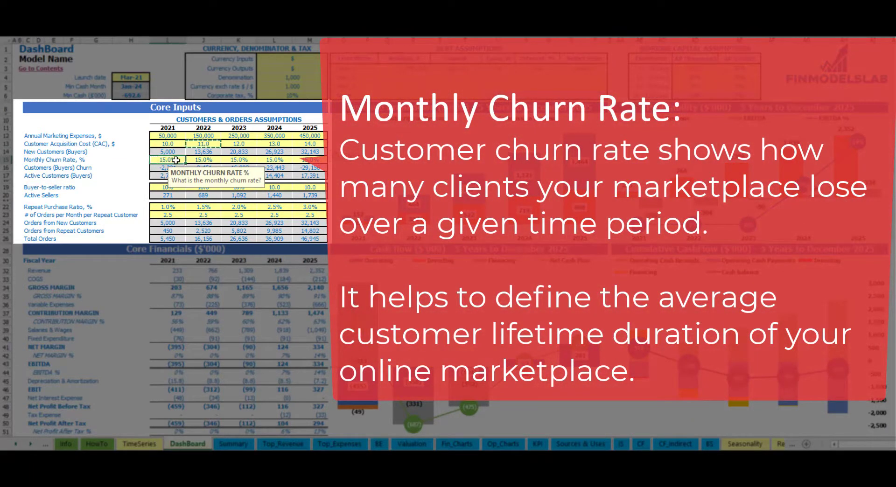
{"action": "key", "text": "Right"}
{"action": "left_click", "coordinate": [176, 162]}
{"action": "type", "text": "3%"}
{"action": "key", "text": "Return"}
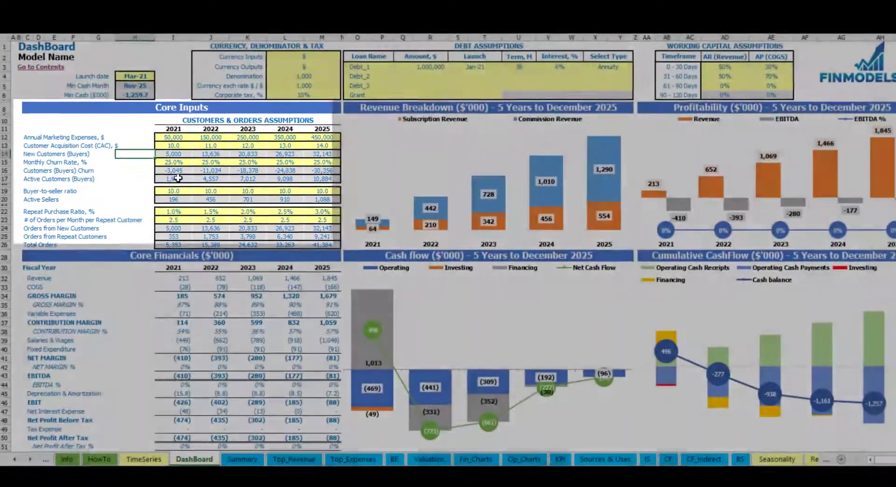
Step: Review the customer churn, active customers, buyer-to-seller ratio and active sellers rows across 2021 to 2025
{"action": "left_click", "coordinate": [174, 171]}
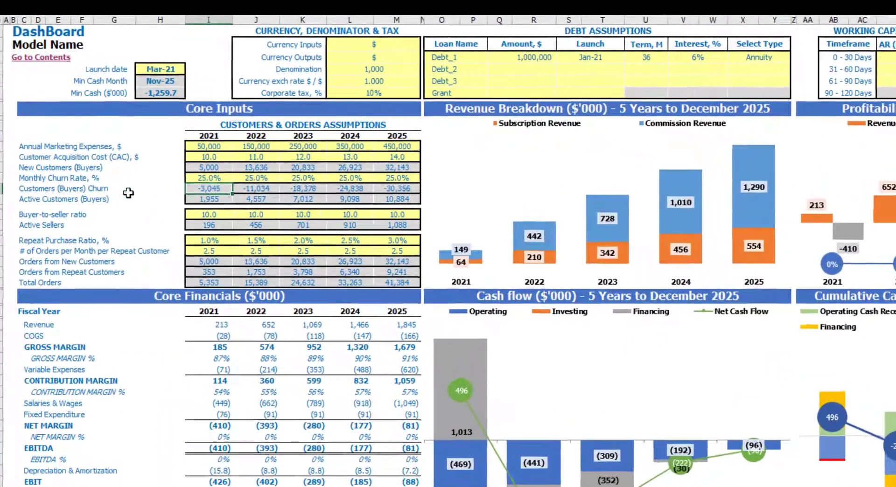
{"action": "left_click", "coordinate": [256, 188]}
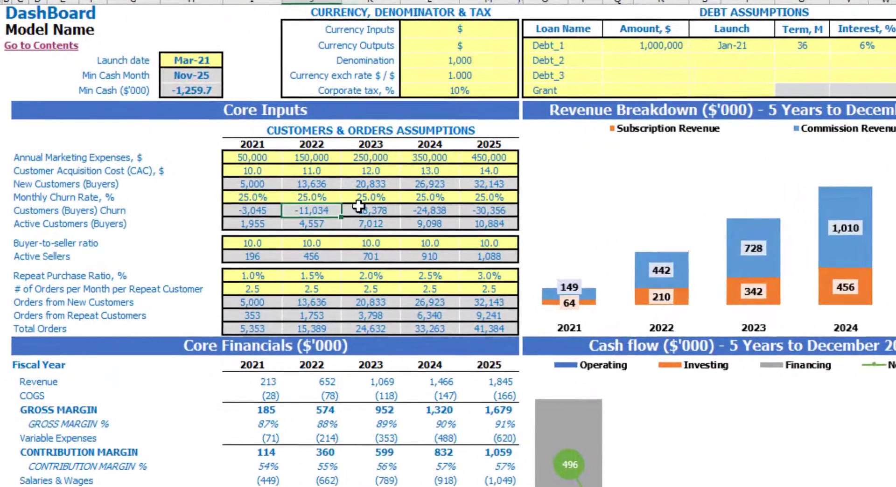
{"action": "left_click", "coordinate": [489, 211]}
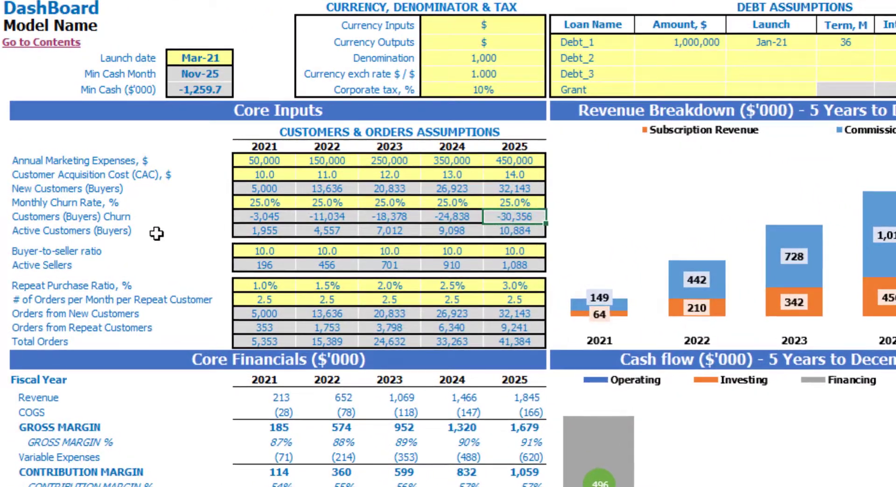
{"action": "left_click_drag", "start_coordinate": [52, 230], "coordinate": [502, 234]}
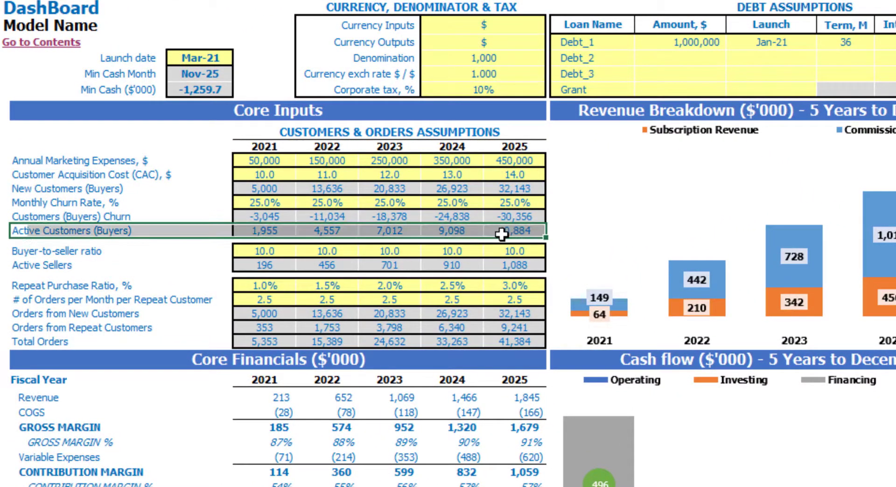
{"action": "left_click", "coordinate": [165, 187]}
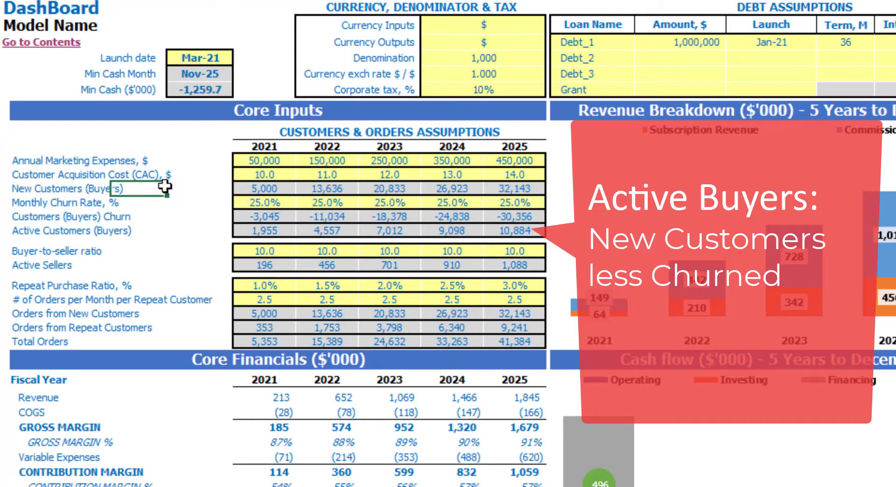
{"action": "left_click", "coordinate": [259, 228]}
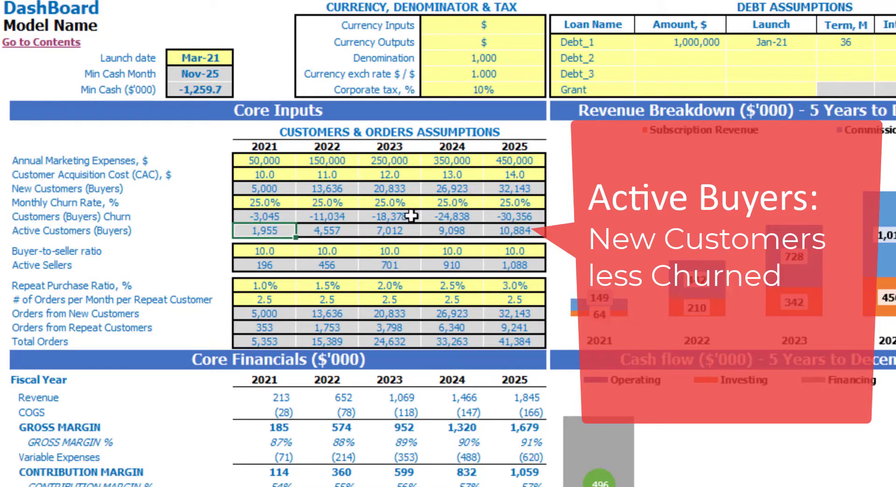
{"action": "left_click", "coordinate": [503, 229]}
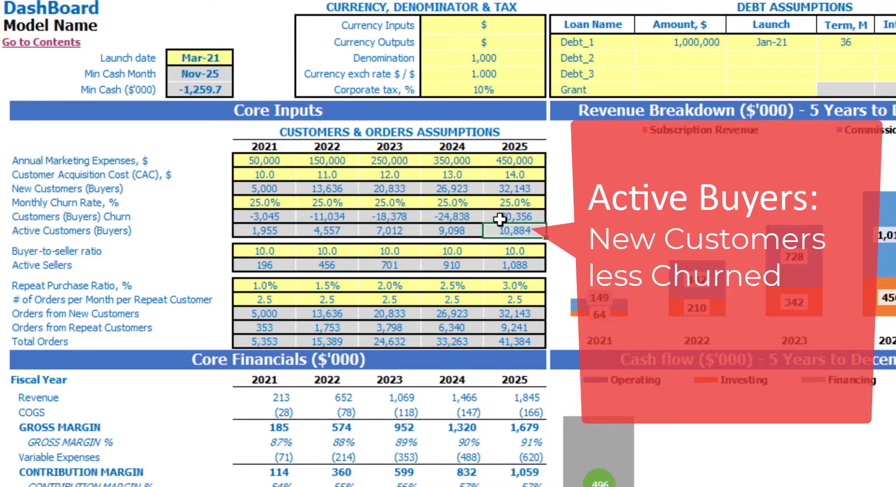
{"action": "left_click", "coordinate": [189, 165]}
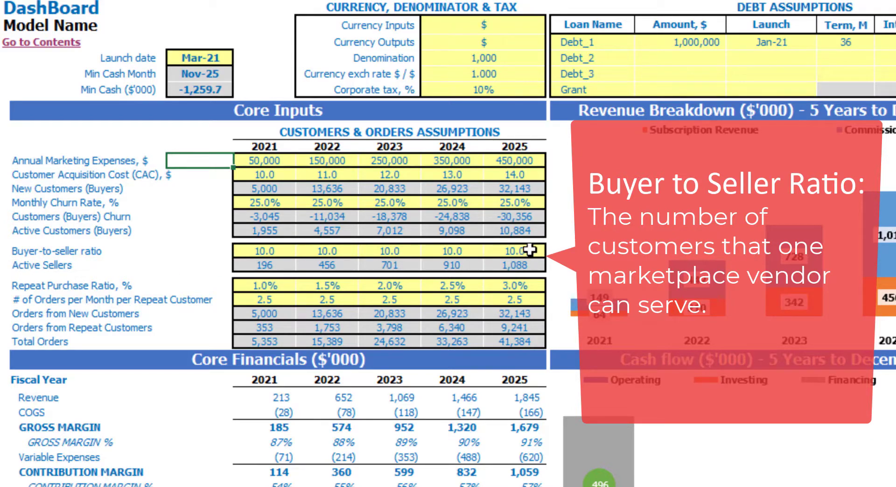
{"action": "left_click", "coordinate": [273, 252]}
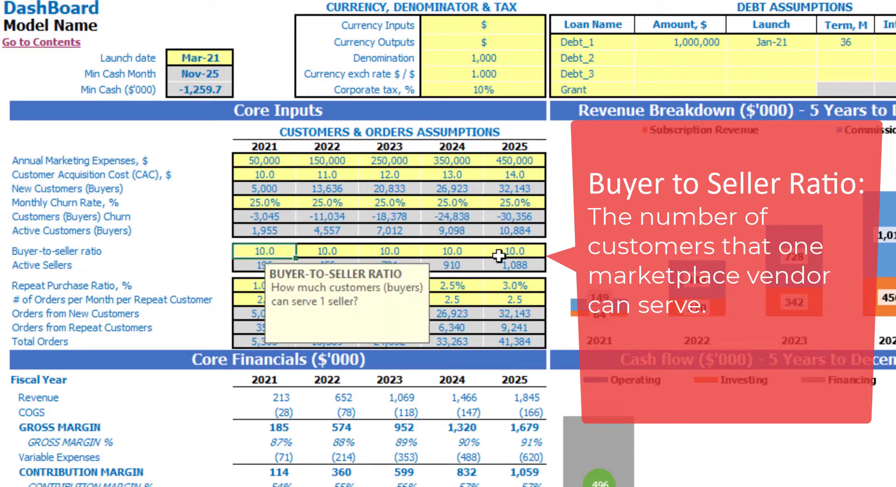
{"action": "left_click", "coordinate": [515, 264]}
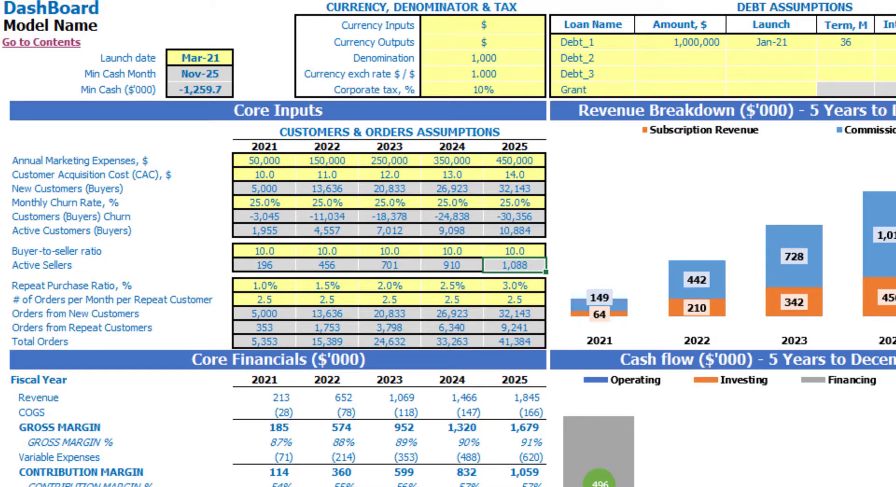
{"action": "left_click", "coordinate": [69, 266]}
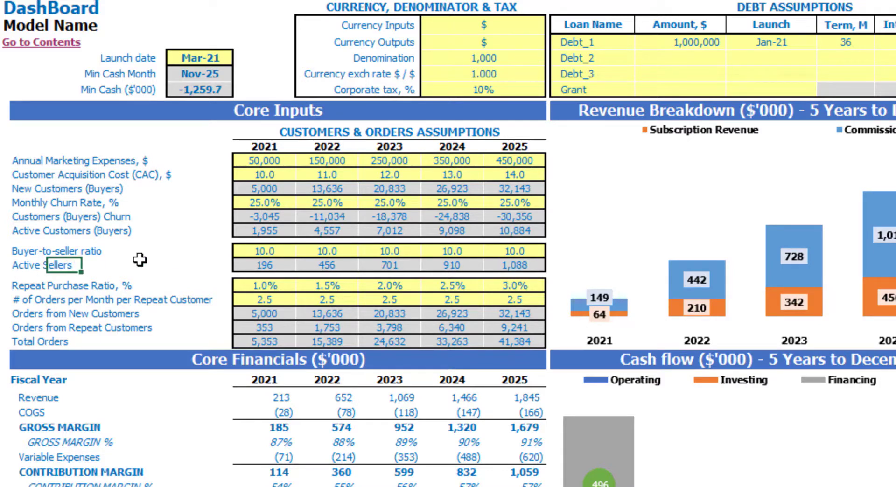
{"action": "left_click", "coordinate": [17, 286]}
{"action": "left_click", "coordinate": [152, 258]}
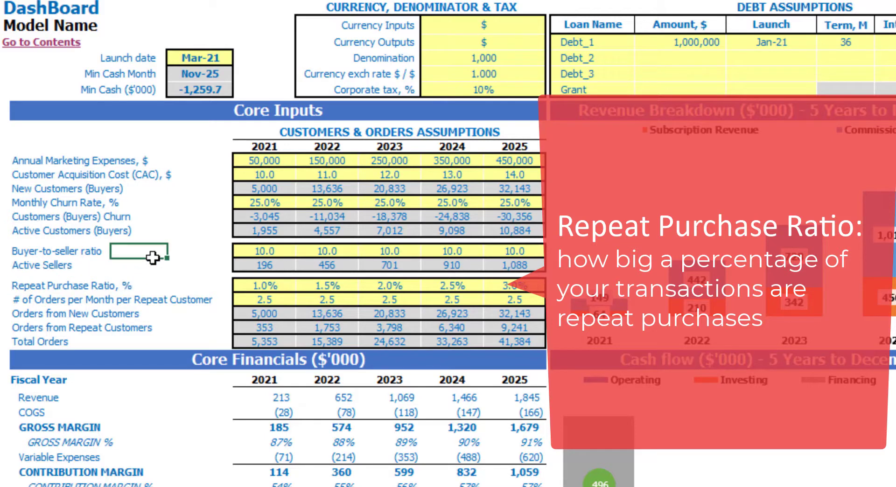
{"action": "left_click", "coordinate": [260, 290]}
{"action": "left_click", "coordinate": [195, 267]}
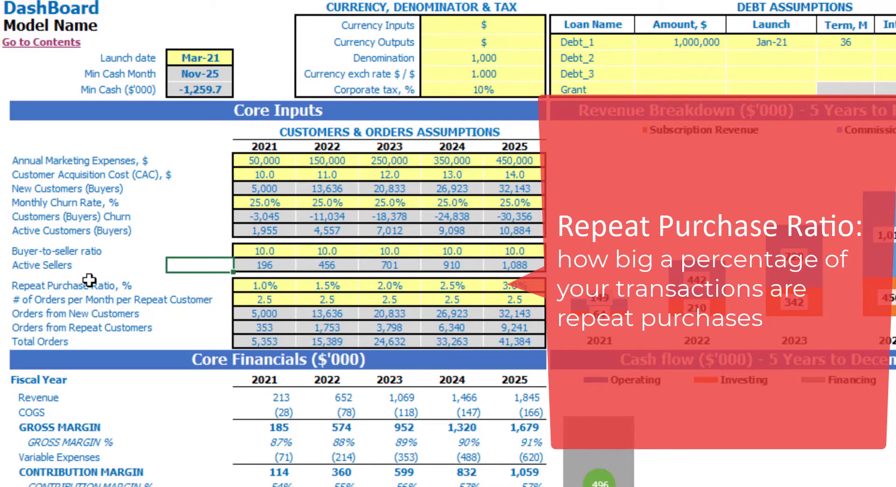
Step: Clear the repeat purchase ratios for 2021 to 2025 and undo the clearing
{"action": "left_click", "coordinate": [236, 285]}
{"action": "key", "text": "shift+Right"}
{"action": "key", "text": "shift+Right"}
{"action": "key", "text": "shift+Right"}
{"action": "key", "text": "shift+Right"}
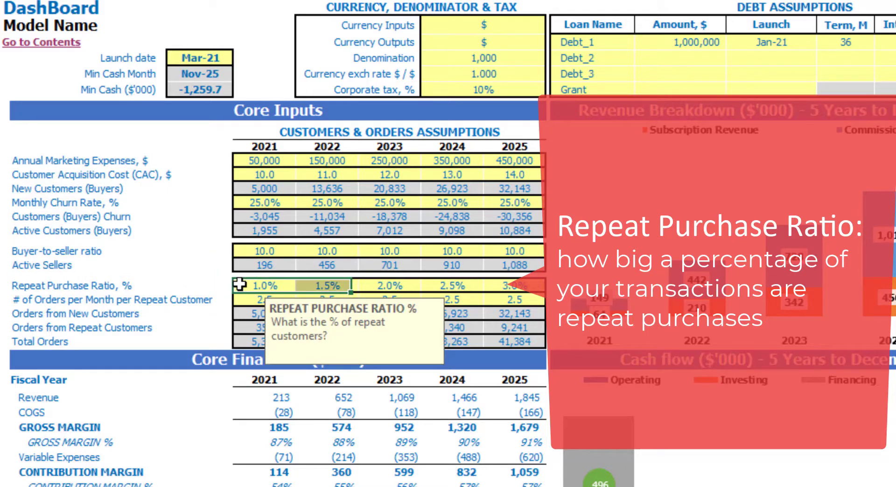
{"action": "key", "text": "Delete"}
{"action": "key", "text": "Left"}
{"action": "key", "text": "ctrl+z"}
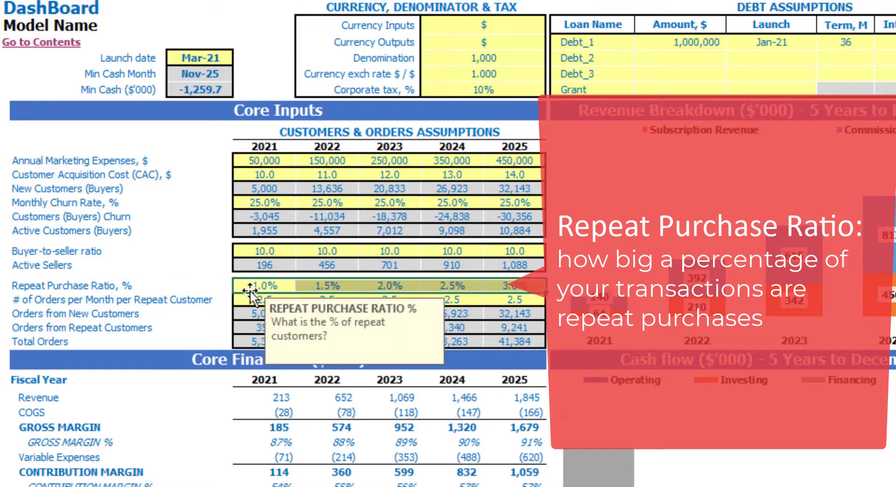
{"action": "left_click", "coordinate": [202, 256]}
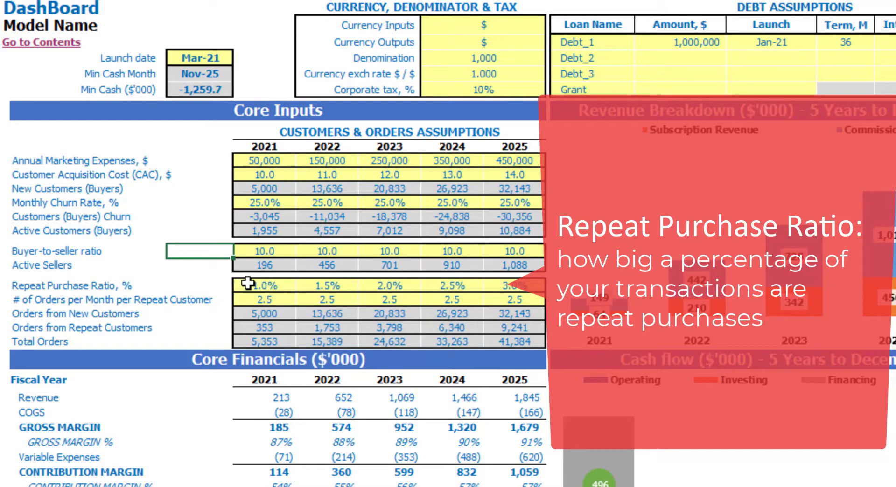
Step: Set the 2021 repeat purchase ratio to 1% and make the 2022 ratio equal the 2021 ratio plus 0.01
{"action": "left_click", "coordinate": [256, 283]}
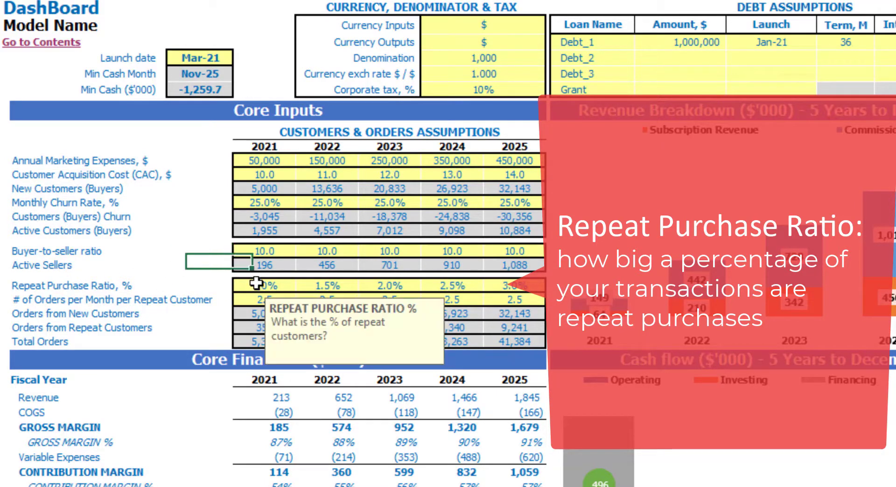
{"action": "type", "text": "1"}
{"action": "key", "text": "Return"}
{"action": "key", "text": "Right"}
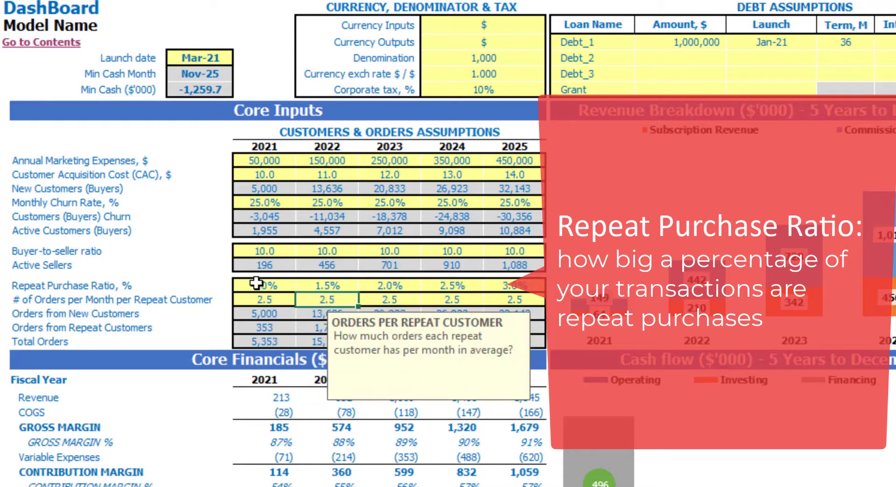
{"action": "key", "text": "Up"}
{"action": "type", "text": "="}
{"action": "key", "text": "Left"}
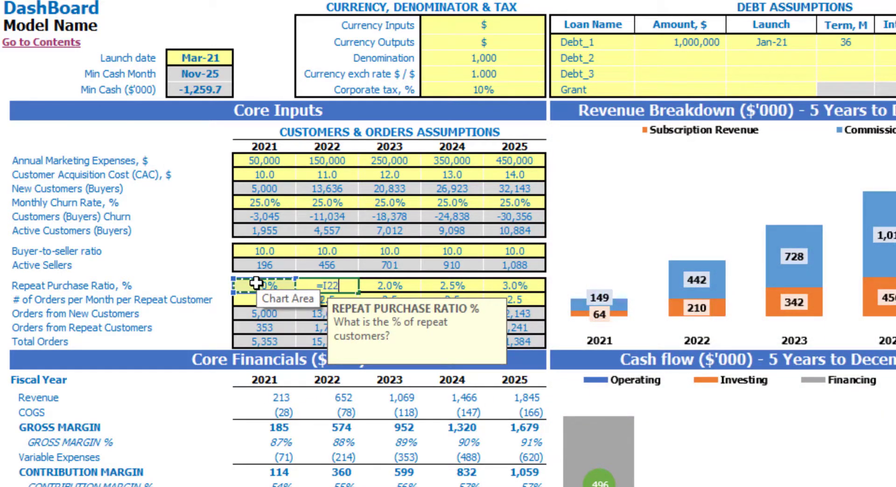
{"action": "type", "text": "+0.01"}
{"action": "key", "text": "Return"}
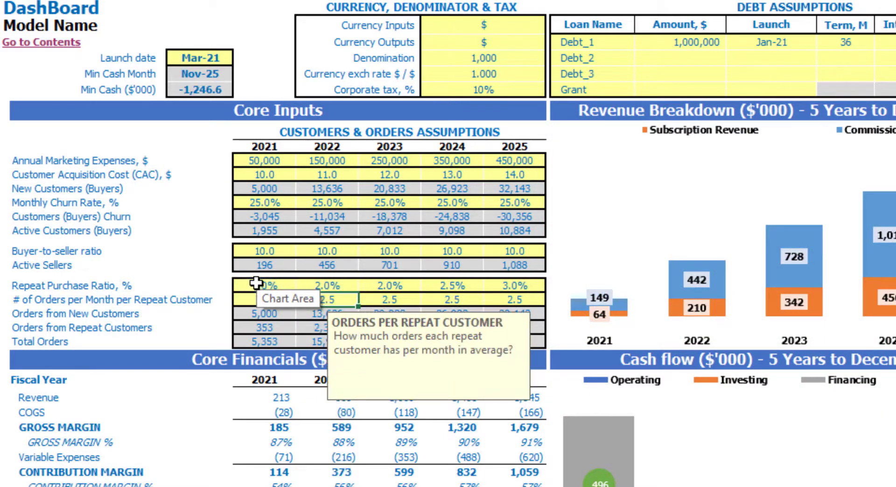
Step: Copy the 2022 repeat purchase ratio formula across 2023 to 2025
{"action": "key", "text": "Up"}
{"action": "key", "text": "ctrl+c"}
{"action": "key", "text": "Right"}
{"action": "key", "text": "shift+Right"}
{"action": "key", "text": "shift+Right"}
{"action": "key", "text": "ctrl+v"}
{"action": "left_click", "coordinate": [149, 252]}
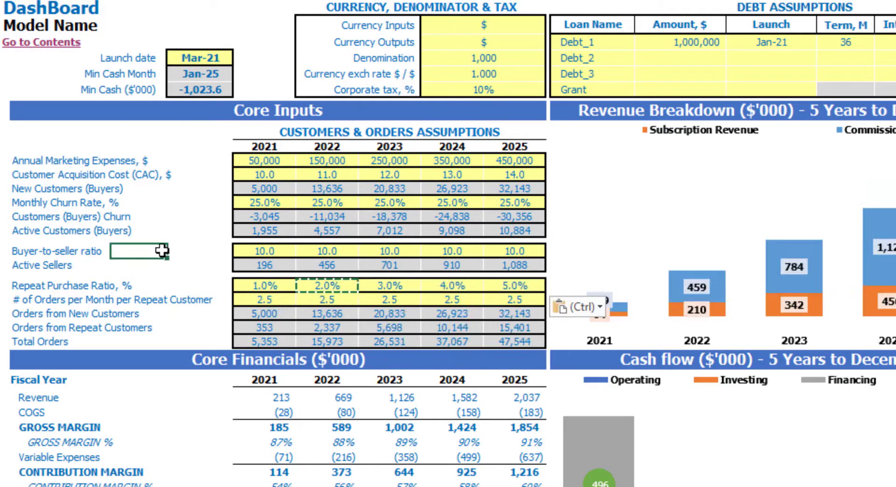
Step: Set the orders per month per repeat customer to 2, 3, 4, 5 and 6 for 2021 through 2025
{"action": "left_click", "coordinate": [24, 297]}
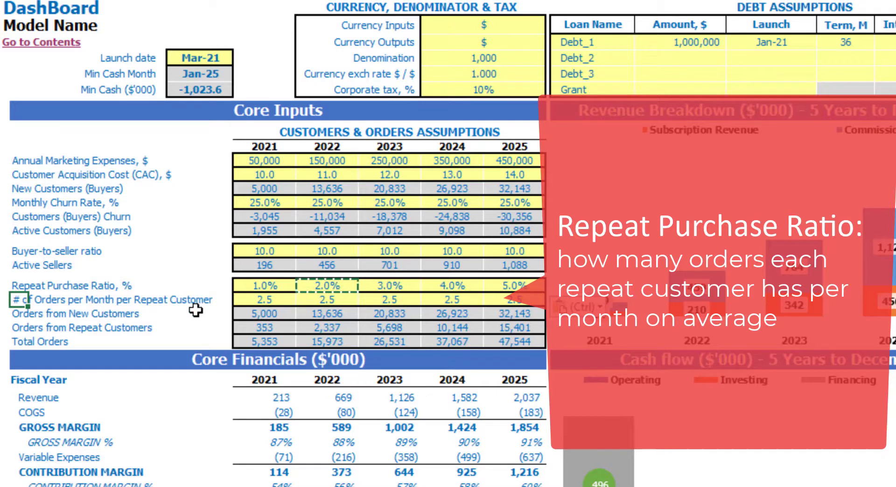
{"action": "left_click", "coordinate": [266, 302]}
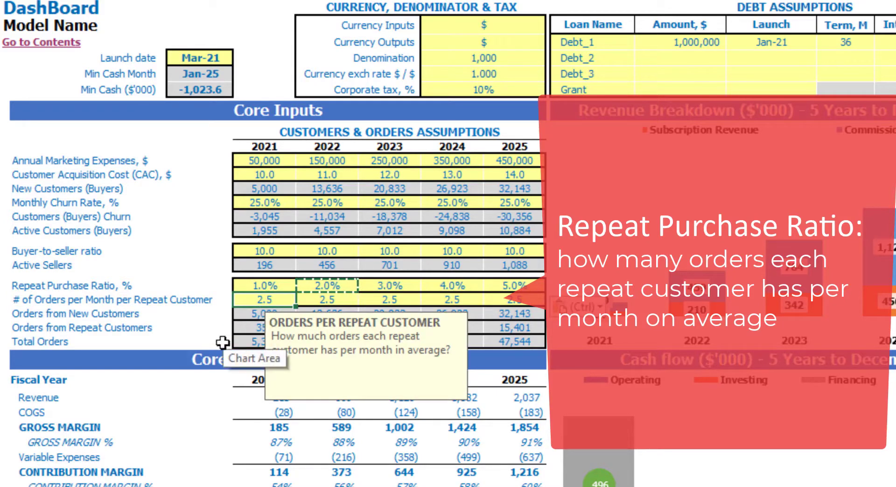
{"action": "type", "text": "2"}
{"action": "key", "text": "Tab"}
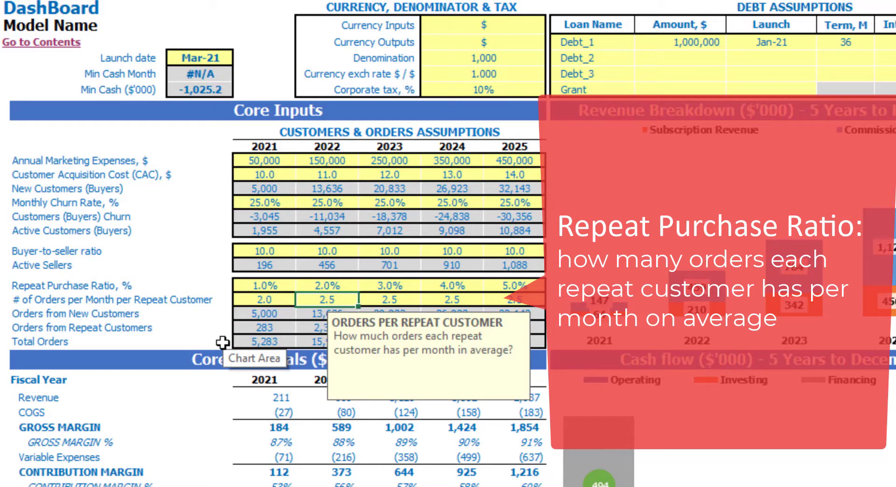
{"action": "type", "text": "3"}
{"action": "key", "text": "Tab"}
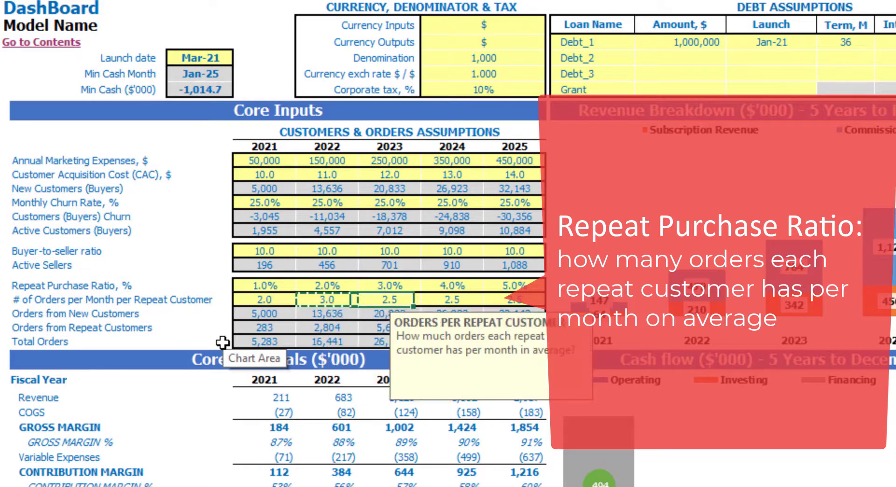
{"action": "type", "text": "4"}
{"action": "key", "text": "Tab"}
{"action": "type", "text": "5"}
{"action": "key", "text": "Tab"}
{"action": "type", "text": "6"}
{"action": "left_click", "coordinate": [184, 248]}
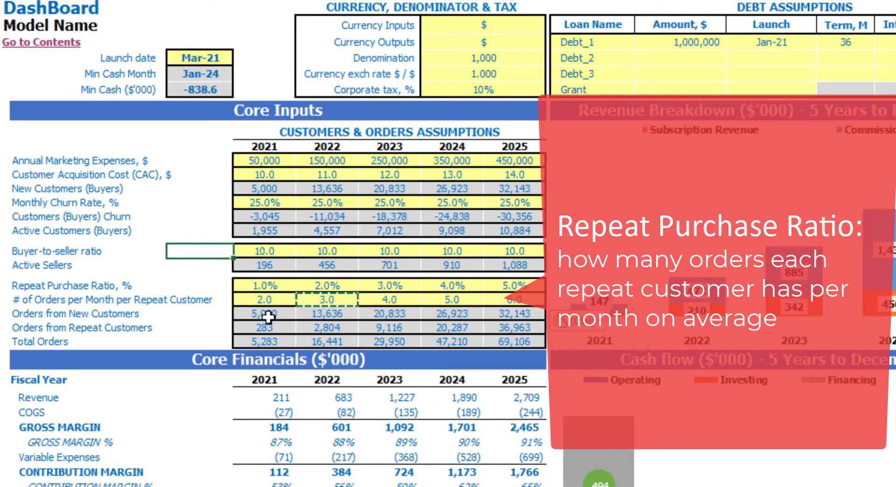
Step: Inspect the formulas behind orders from new customers for 2021 to 2023
{"action": "left_click", "coordinate": [268, 317]}
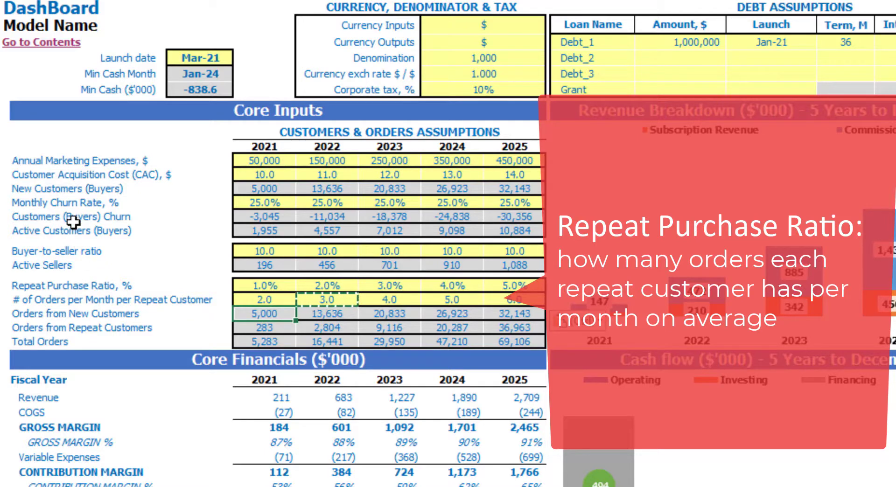
{"action": "key", "text": "F2"}
{"action": "key", "text": "Tab"}
{"action": "key", "text": "F2"}
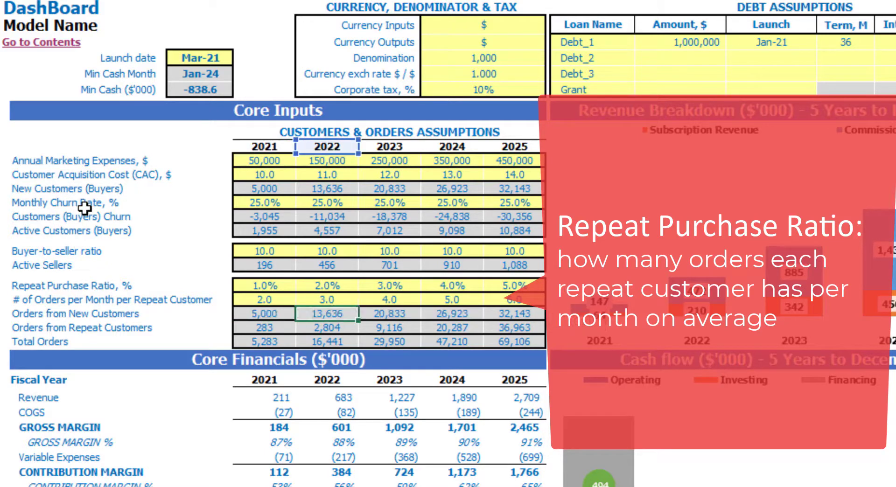
{"action": "key", "text": "Tab"}
{"action": "key", "text": "F2"}
{"action": "key", "text": "Tab"}
Step: Inspect the formulas behind orders from repeat customers, then review that row through 2025
{"action": "key", "text": "Left"}
{"action": "key", "text": "Left"}
{"action": "key", "text": "Left"}
{"action": "key", "text": "Down"}
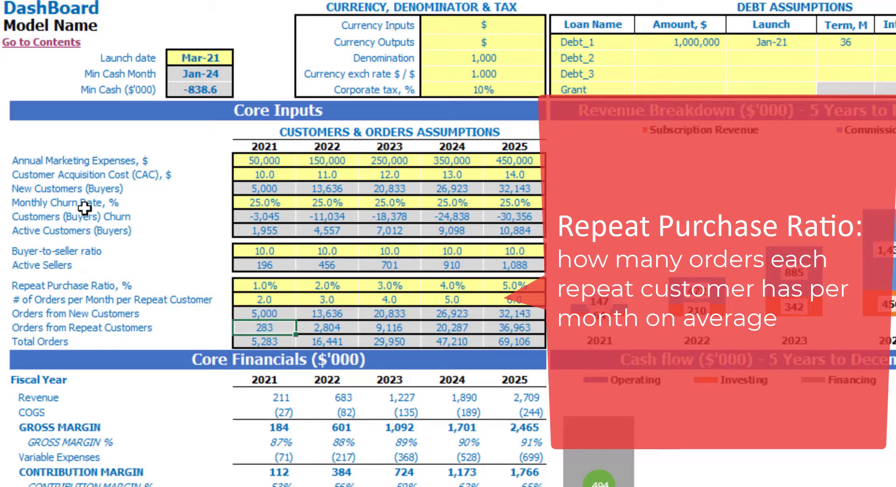
{"action": "key", "text": "F2"}
{"action": "key", "text": "Tab"}
{"action": "key", "text": "F2"}
{"action": "key", "text": "Tab"}
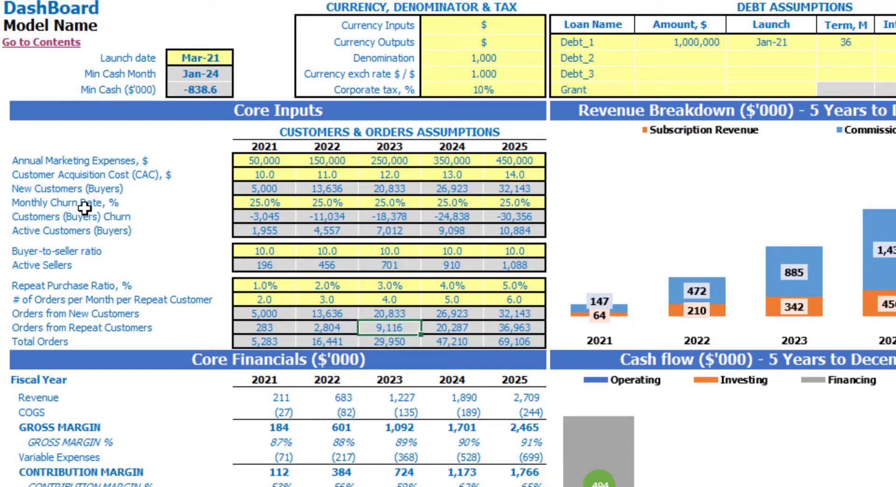
{"action": "key", "text": "Right"}
{"action": "key", "text": "Right"}
Step: Review the total orders for each year from 2021 to 2025
{"action": "key", "text": "Down"}
{"action": "key", "text": "Left"}
{"action": "key", "text": "Left"}
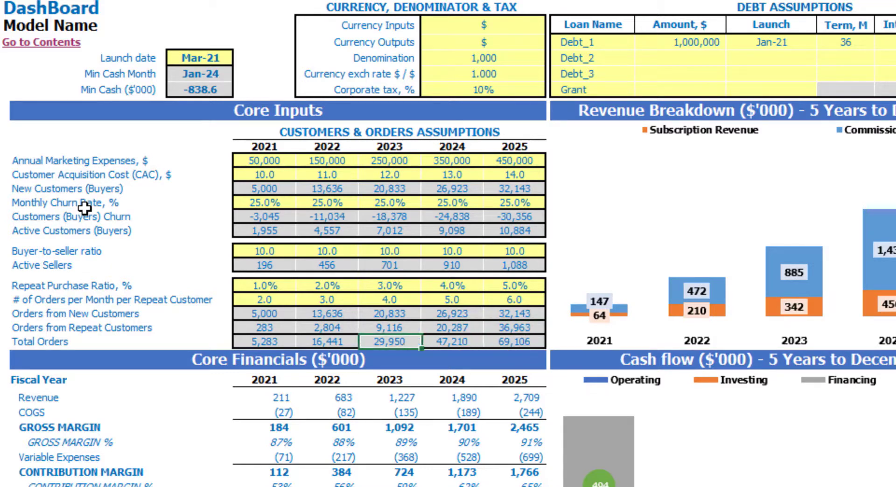
{"action": "key", "text": "Left"}
{"action": "key", "text": "Left"}
{"action": "key", "text": "Right"}
{"action": "key", "text": "Right"}
{"action": "key", "text": "Right"}
{"action": "key", "text": "Right"}
{"action": "key", "text": "Left"}
{"action": "key", "text": "Left"}
{"action": "key", "text": "Left"}
{"action": "key", "text": "Left"}
{"action": "key", "text": "Left"}
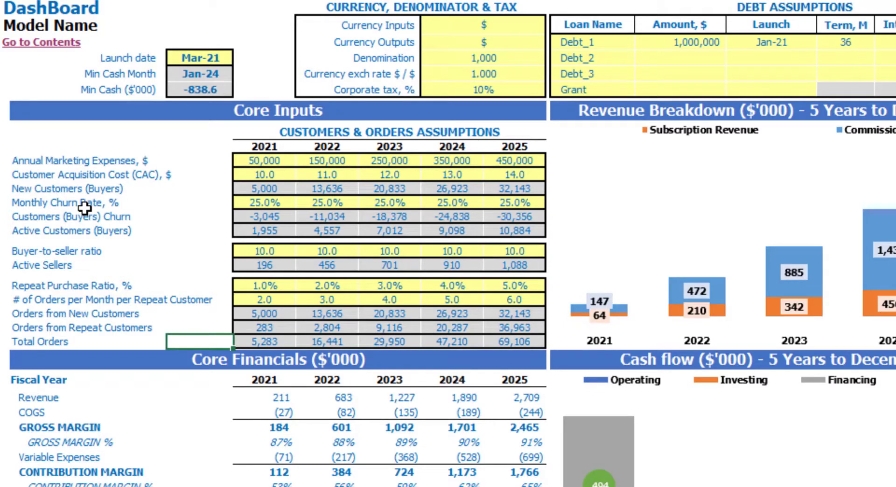
{"action": "left_click", "coordinate": [272, 339]}
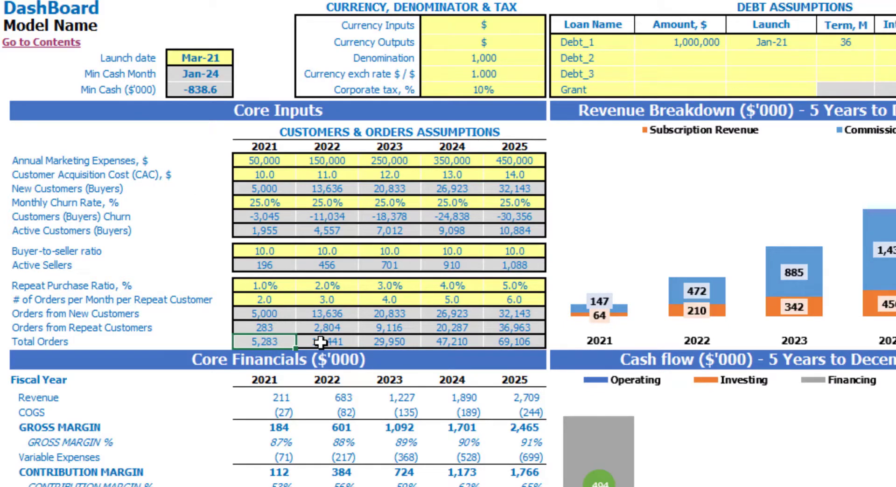
{"action": "left_click", "coordinate": [395, 340]}
{"action": "left_click", "coordinate": [444, 342]}
{"action": "left_click", "coordinate": [511, 342]}
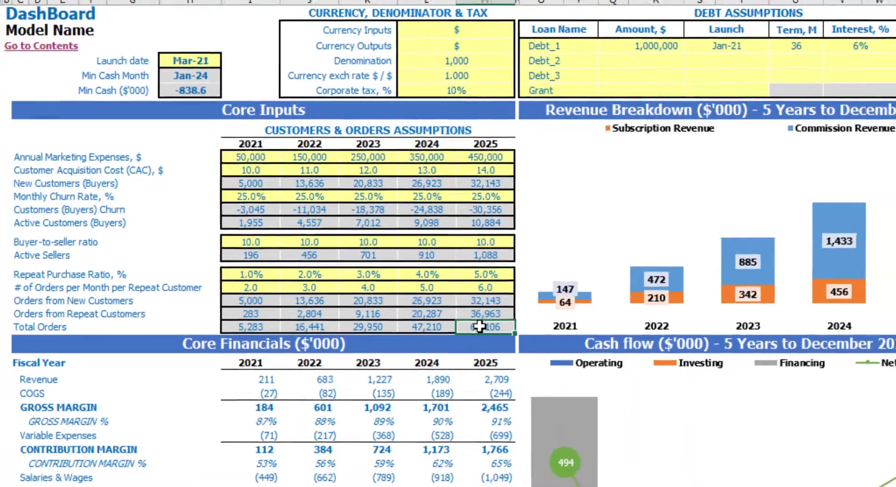
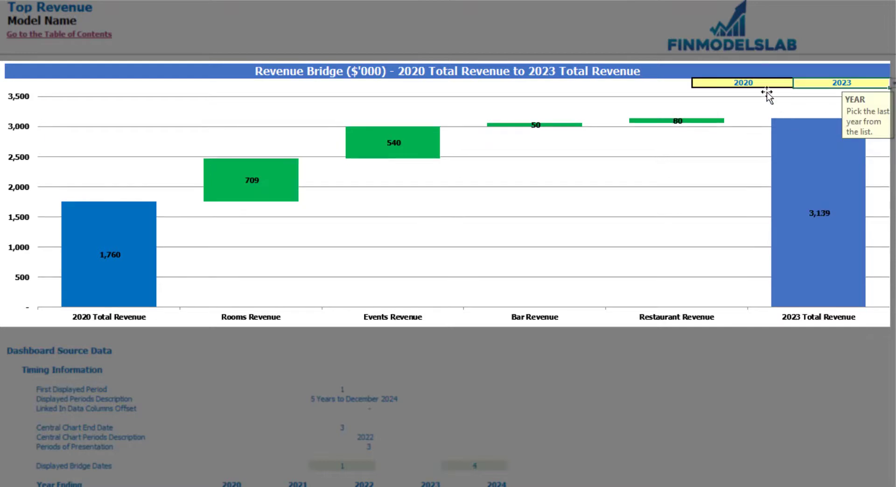
Step: Set the start year of the revenue bridge chart on the Top Revenue sheet to 2021
{"action": "left_click", "coordinate": [769, 83]}
{"action": "left_click", "coordinate": [798, 83]}
{"action": "left_click", "coordinate": [769, 102]}
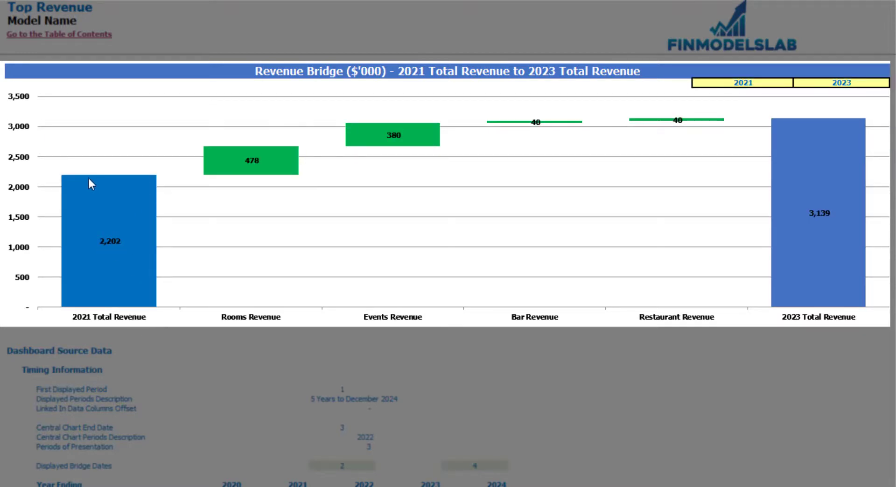
{"action": "mouse_move", "coordinate": [99, 304]}
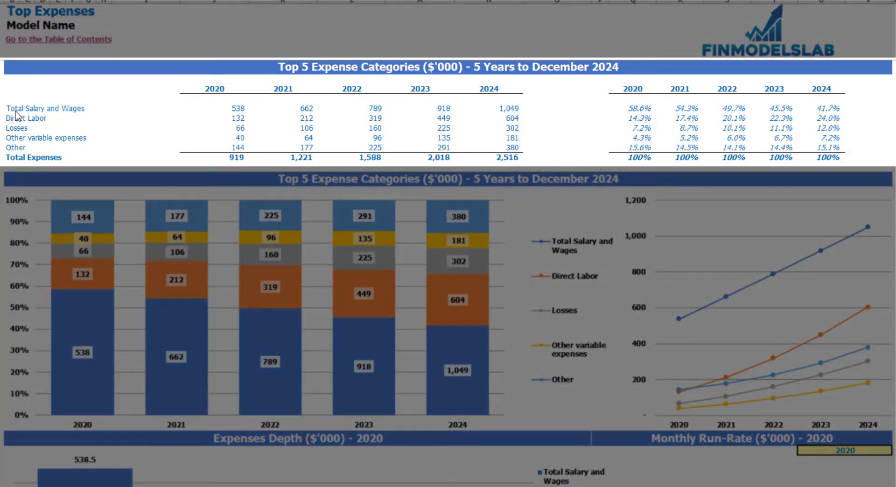
Step: Examine the top five expense categories on the Top Expenses sheet, including yearly amounts, total expenses and percentage shares
{"action": "left_click_drag", "start_coordinate": [12, 110], "coordinate": [12, 139]}
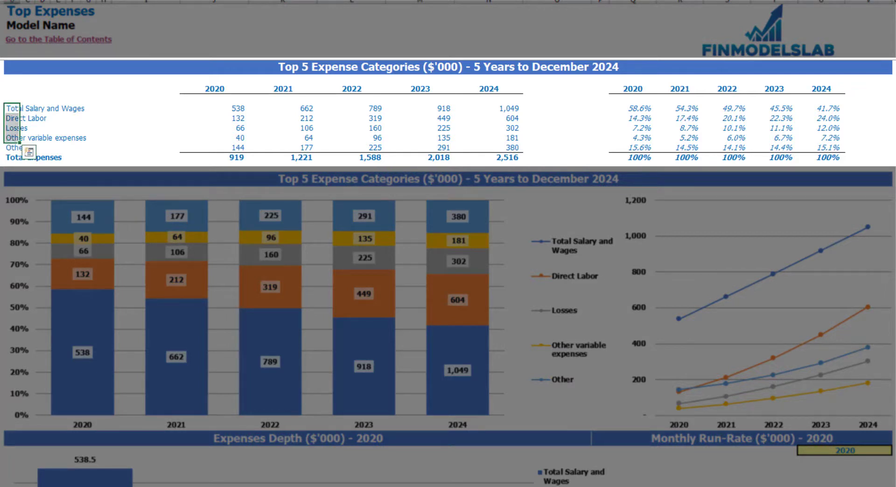
{"action": "left_click", "coordinate": [18, 150]}
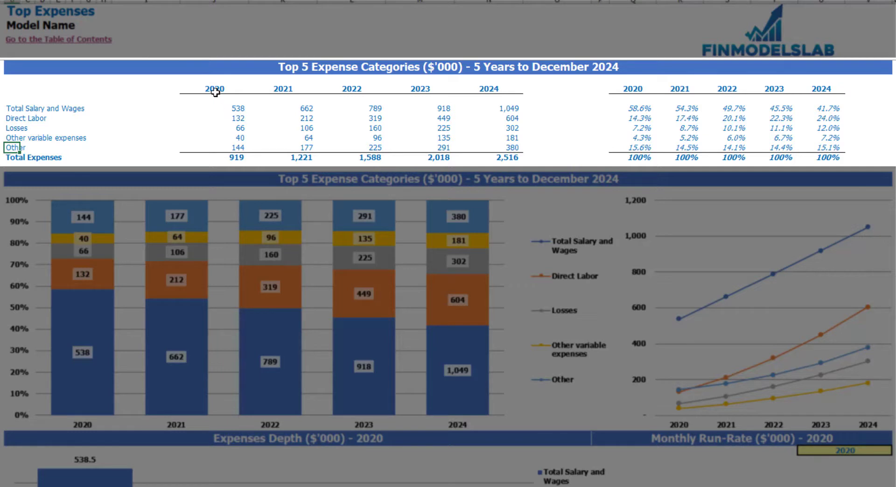
{"action": "left_click_drag", "start_coordinate": [214, 91], "coordinate": [475, 155]}
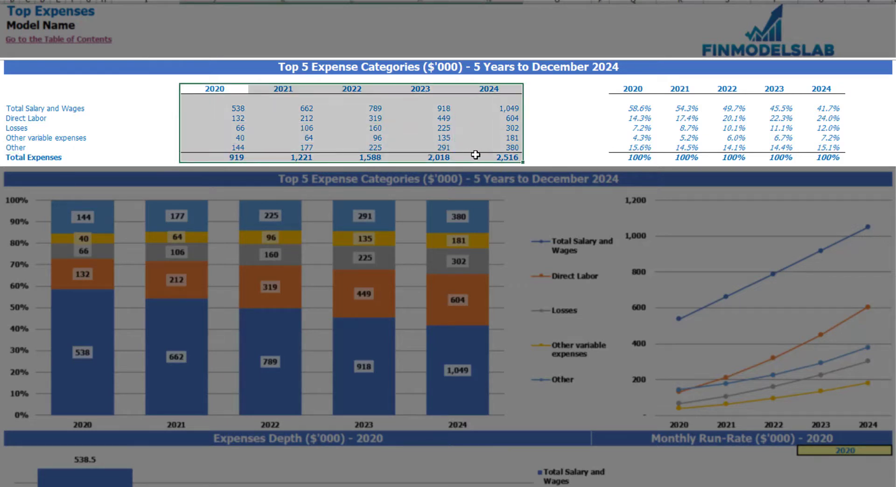
{"action": "left_click", "coordinate": [238, 160]}
{"action": "left_click_drag", "start_coordinate": [237, 159], "coordinate": [486, 159]}
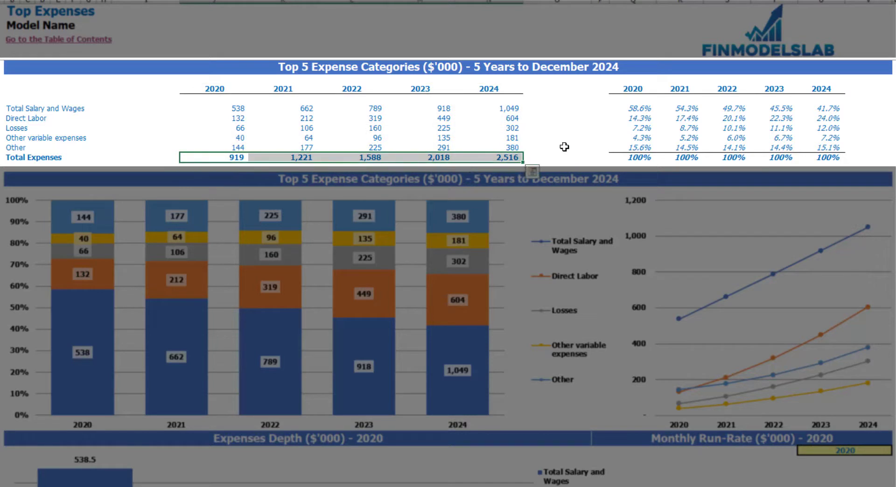
{"action": "left_click_drag", "start_coordinate": [634, 91], "coordinate": [837, 149]}
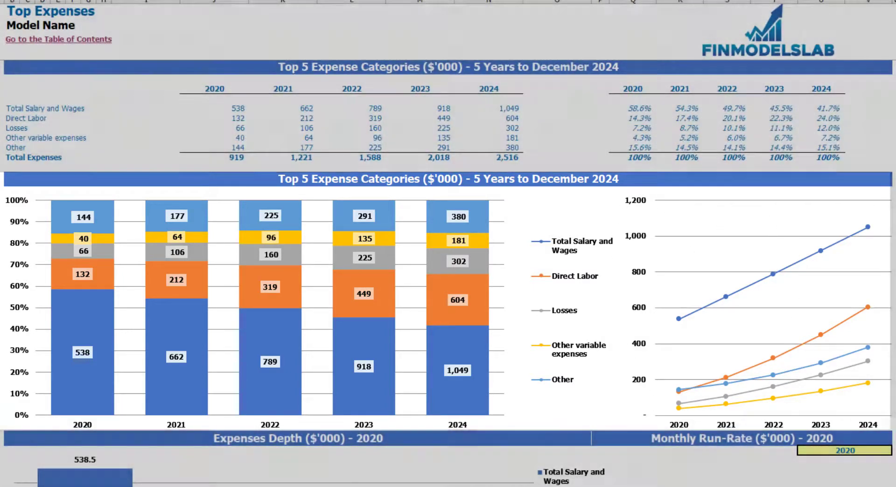
Step: Set the year for the Expenses Depth and Monthly Run-Rate charts to 2021
{"action": "scroll", "coordinate": [332, 229], "scroll_direction": "down", "scroll_amount": 10}
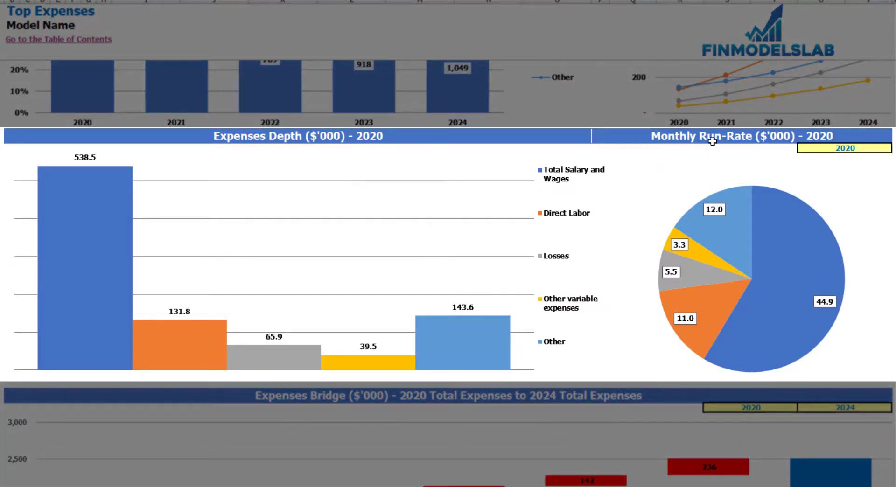
{"action": "left_click", "coordinate": [888, 148]}
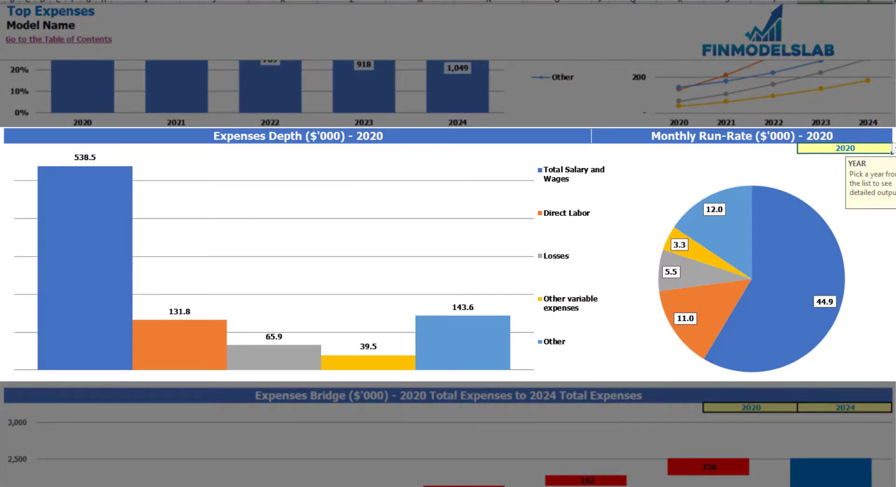
{"action": "left_click", "coordinate": [893, 149]}
{"action": "left_click", "coordinate": [813, 168]}
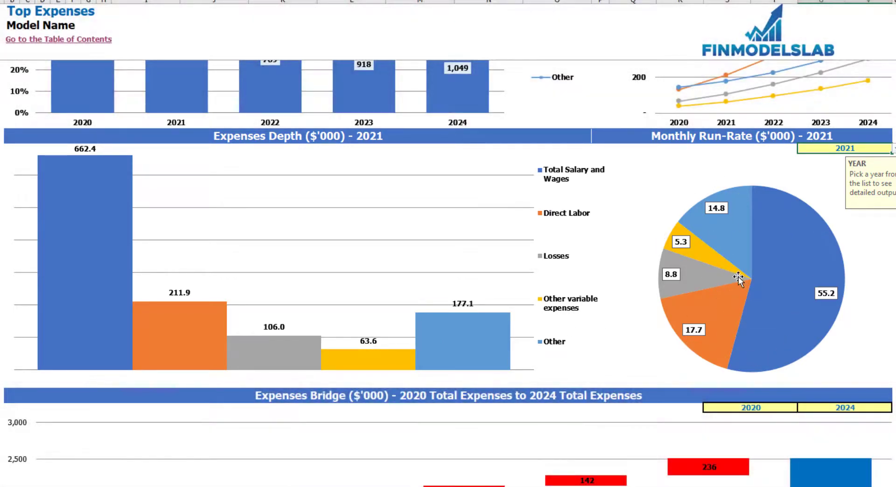
Step: Examine the Expenses Bridge chart on the Top Expenses sheet and the choices for its first and last year
{"action": "mouse_move", "coordinate": [738, 279]}
{"action": "scroll", "coordinate": [738, 279], "scroll_direction": "down", "scroll_amount": 5}
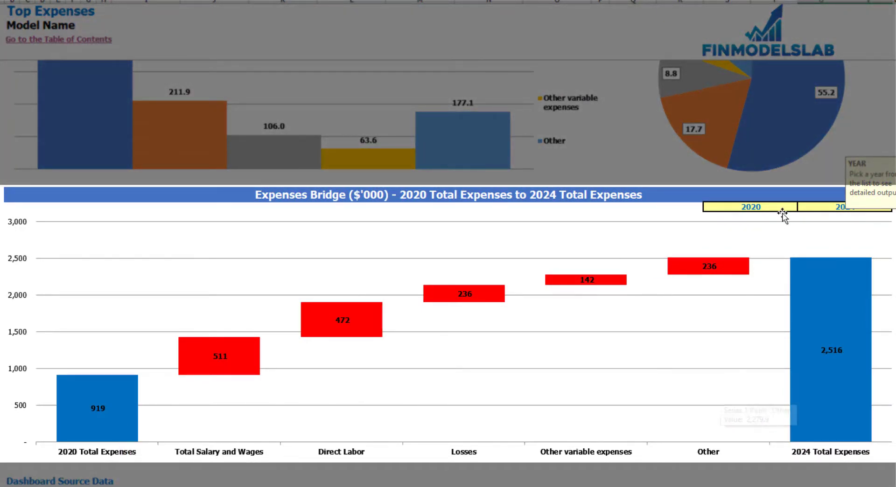
{"action": "left_click", "coordinate": [788, 206]}
{"action": "left_click", "coordinate": [858, 204]}
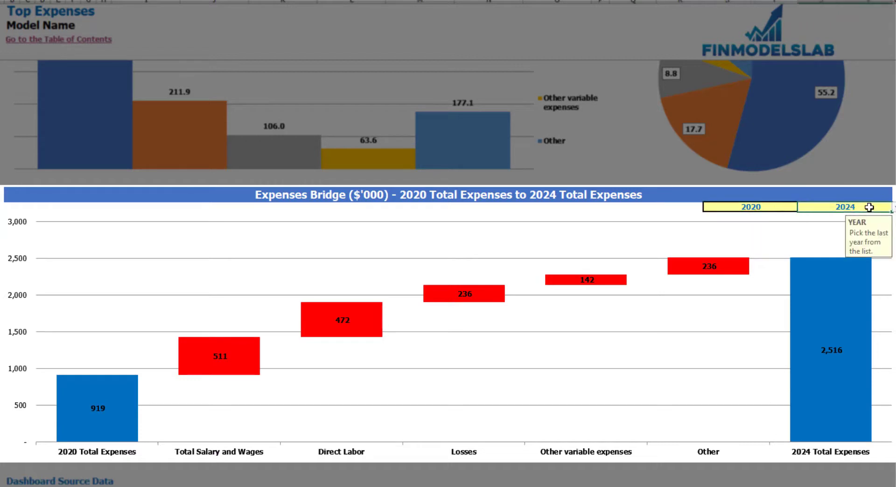
{"action": "left_click", "coordinate": [785, 204]}
{"action": "left_click", "coordinate": [802, 207]}
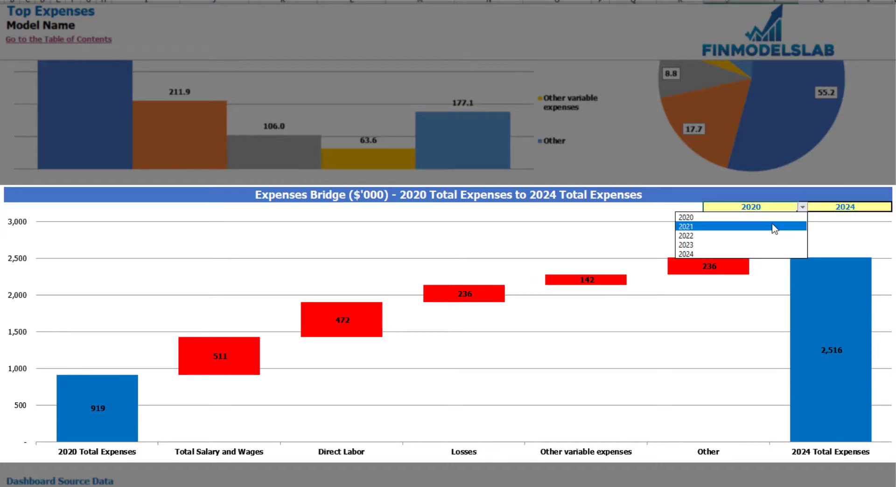
{"action": "left_click", "coordinate": [888, 204]}
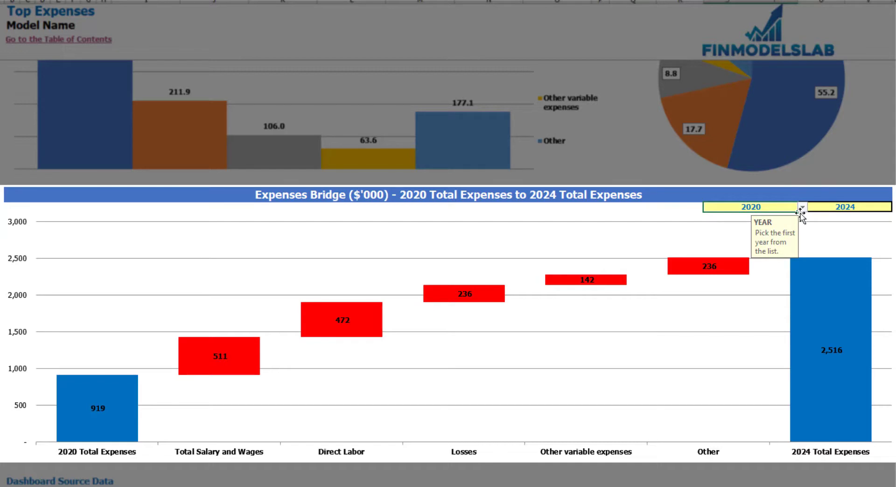
{"action": "left_click", "coordinate": [879, 205]}
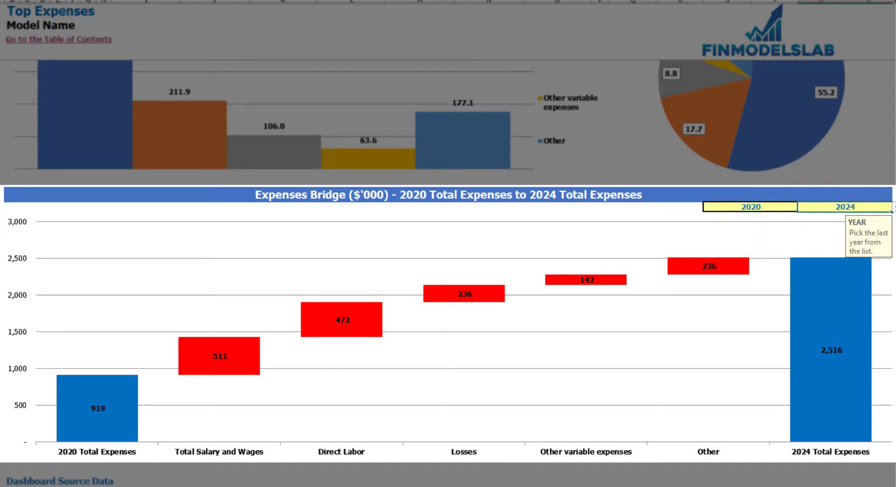
{"action": "left_click", "coordinate": [894, 207]}
{"action": "left_click", "coordinate": [894, 206]}
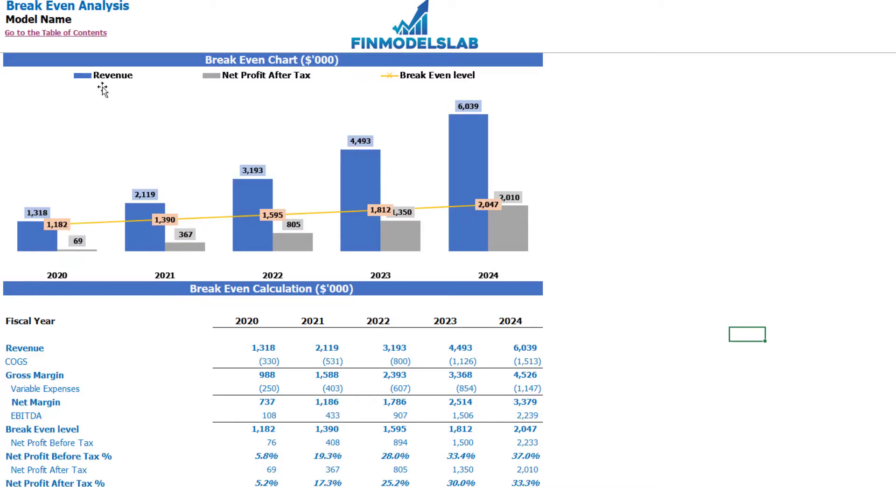
Step: Review the break-even chart, followed by the Valuation sheet's equity and loan costs, resource shares and weighted average cost of capital
{"action": "mouse_move", "coordinate": [156, 195]}
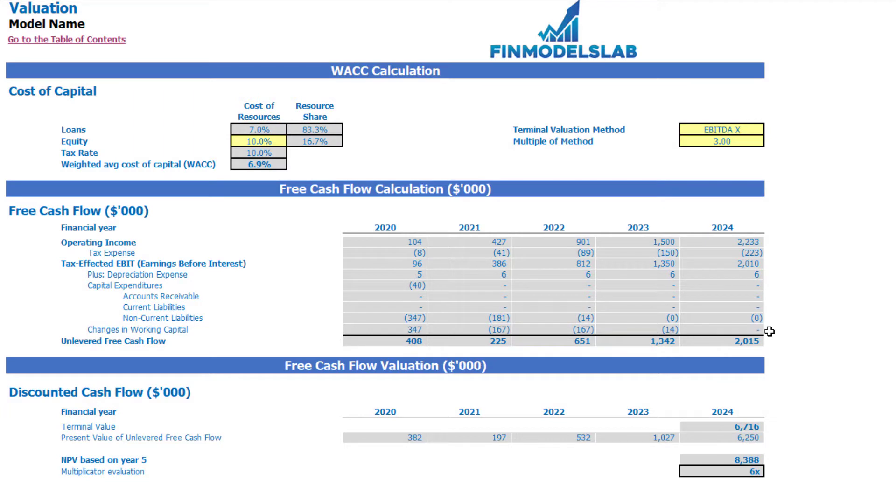
{"action": "left_click", "coordinate": [253, 141]}
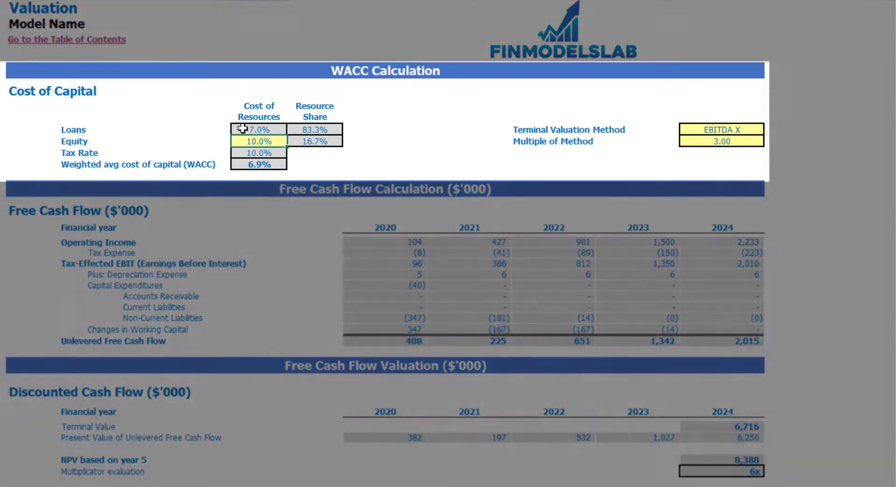
{"action": "left_click", "coordinate": [240, 129]}
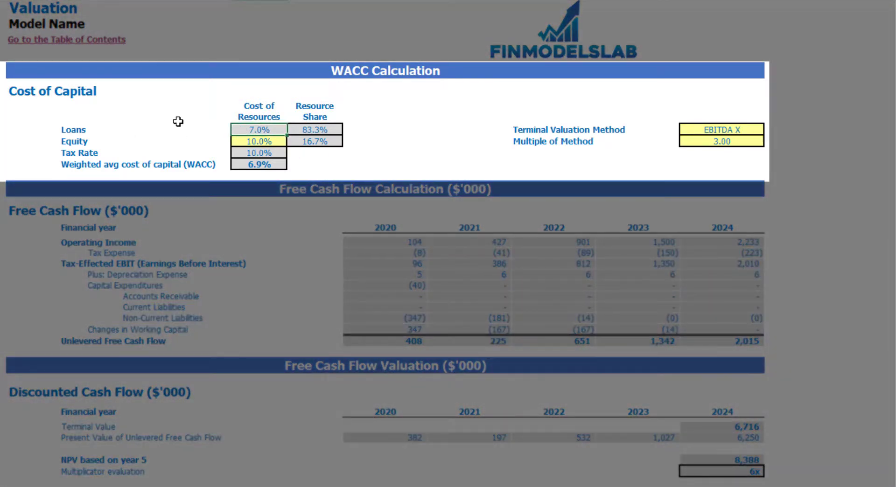
{"action": "left_click_drag", "start_coordinate": [315, 130], "coordinate": [319, 141]}
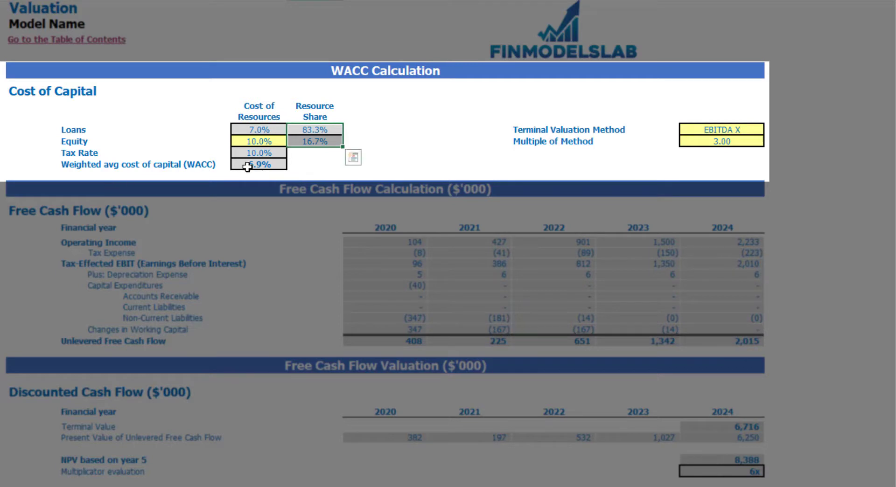
{"action": "left_click", "coordinate": [266, 164]}
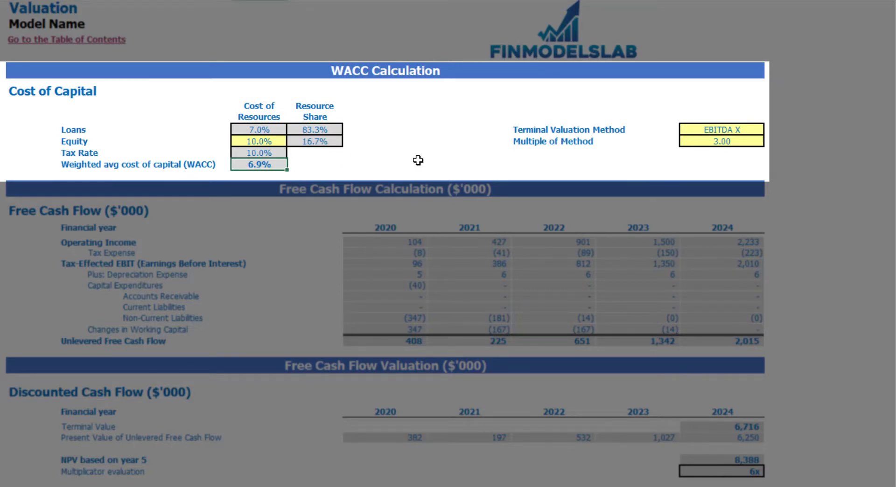
Step: Set the terminal valuation method on the Valuation sheet to Revenue X
{"action": "left_click", "coordinate": [734, 131]}
{"action": "left_click", "coordinate": [771, 130]}
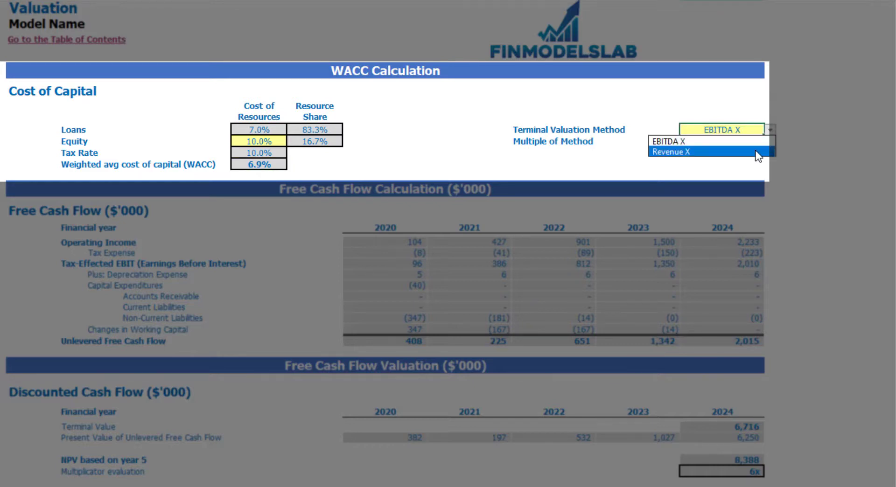
{"action": "left_click", "coordinate": [758, 149]}
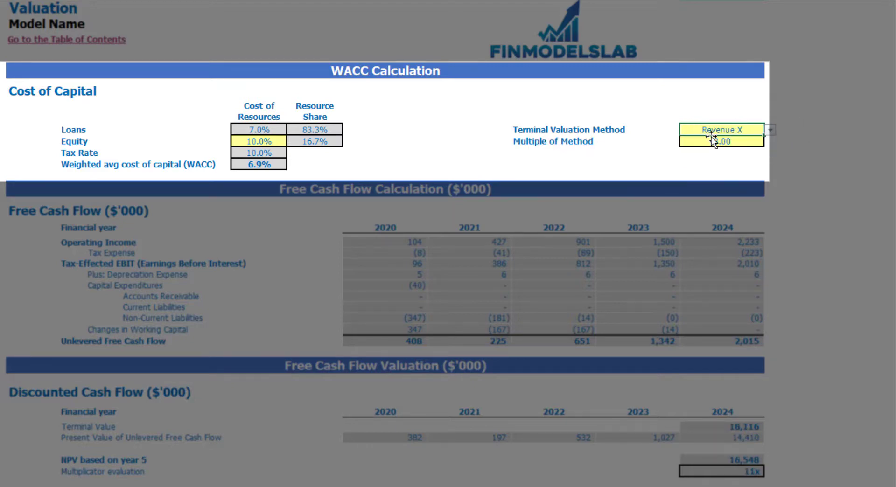
Step: Examine the multiple of method, terminal value, yearly unlevered free cash flows and multiplicator evaluation
{"action": "left_click", "coordinate": [735, 144]}
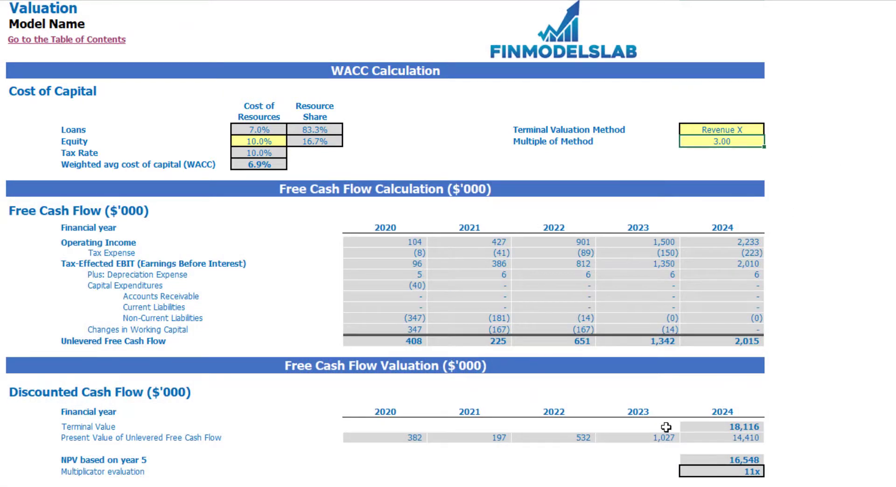
{"action": "left_click", "coordinate": [705, 428]}
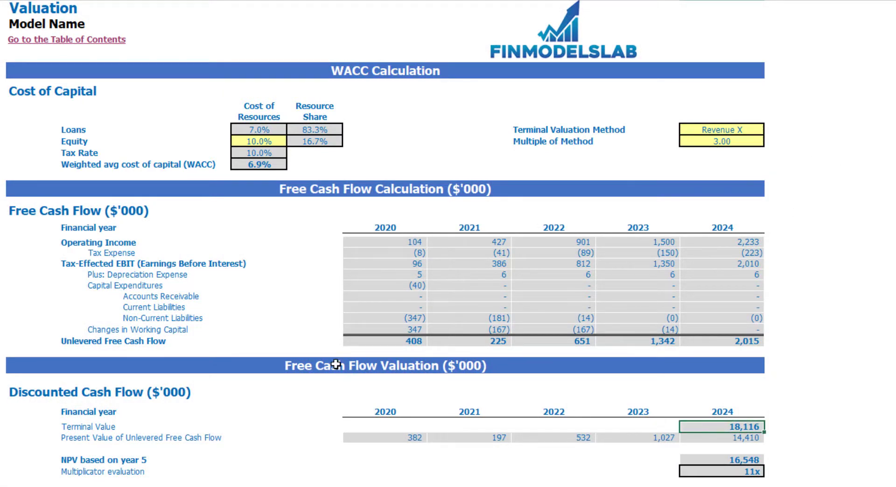
{"action": "left_click_drag", "start_coordinate": [371, 341], "coordinate": [719, 342]}
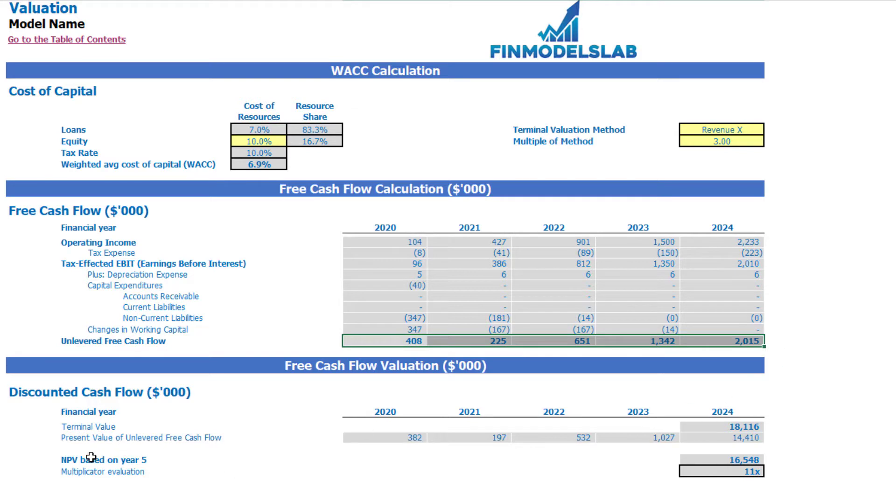
{"action": "left_click", "coordinate": [744, 470]}
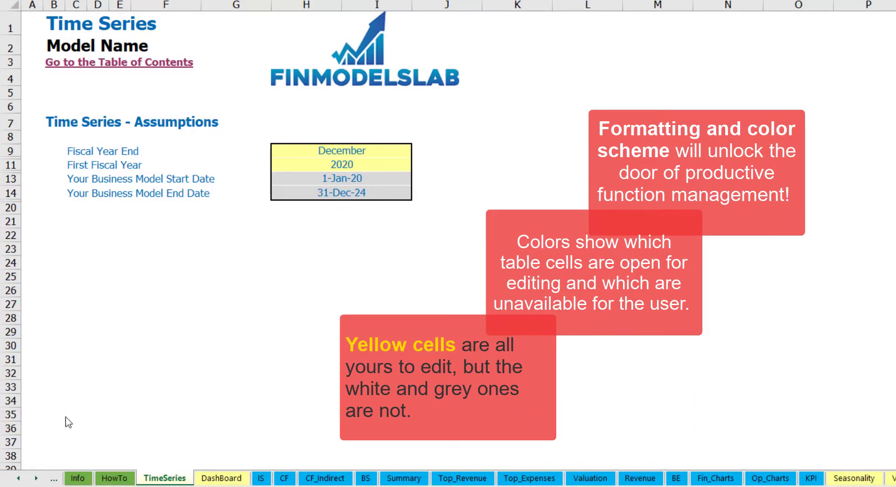
Step: Look through the workbook's colour-coded sheets, from instructions to reports, assumptions and calculations, and return to the first sheets
{"action": "left_click", "coordinate": [36, 478]}
{"action": "left_click", "coordinate": [36, 478]}
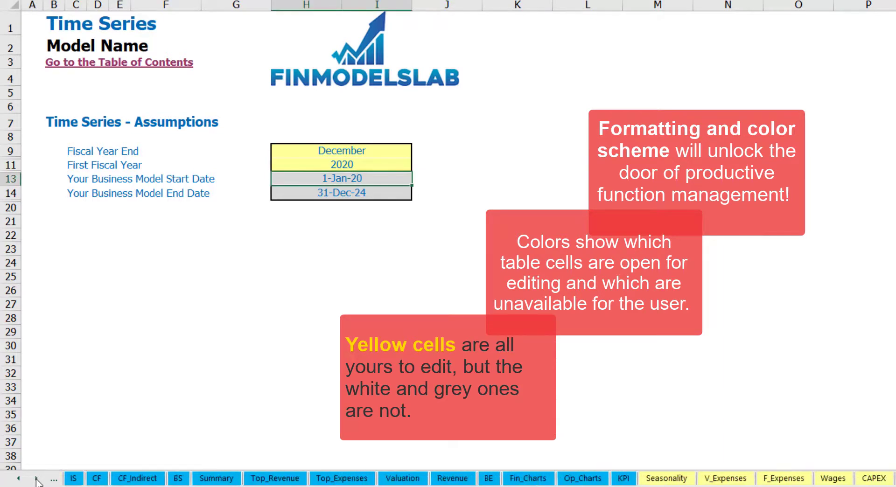
{"action": "left_click", "coordinate": [36, 479]}
{"action": "left_click", "coordinate": [36, 479]}
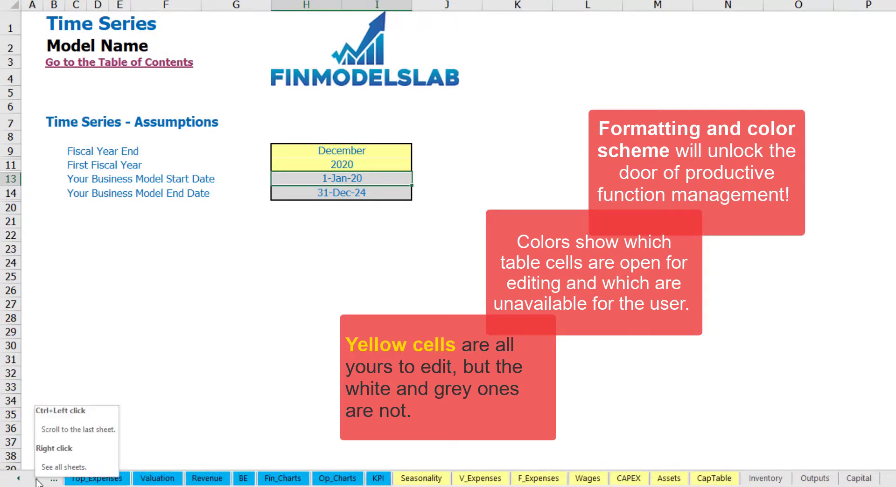
{"action": "left_click", "coordinate": [18, 479]}
{"action": "left_click", "coordinate": [19, 480]}
{"action": "left_click", "coordinate": [20, 483]}
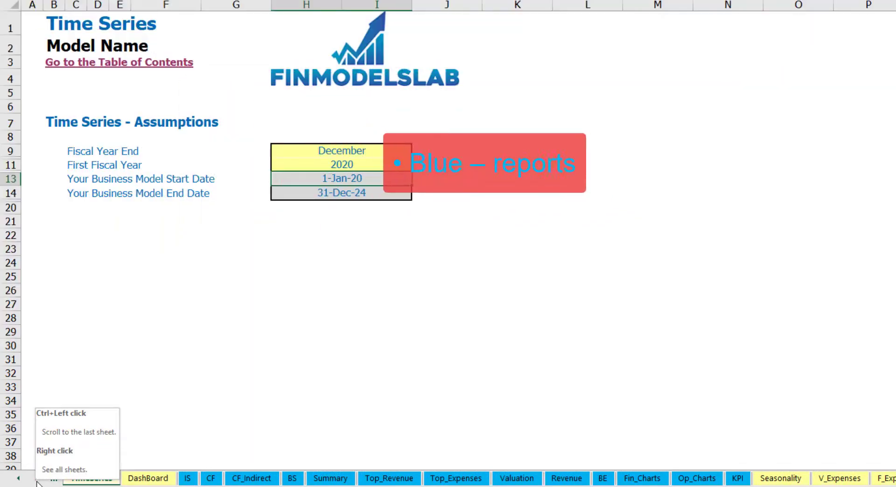
{"action": "left_click", "coordinate": [37, 482]}
{"action": "left_click", "coordinate": [37, 481]}
{"action": "left_click", "coordinate": [36, 481]}
{"action": "left_click", "coordinate": [36, 482]}
{"action": "left_click", "coordinate": [35, 481]}
{"action": "left_click", "coordinate": [35, 481]}
{"action": "left_click", "coordinate": [36, 481]}
{"action": "left_click", "coordinate": [35, 481]}
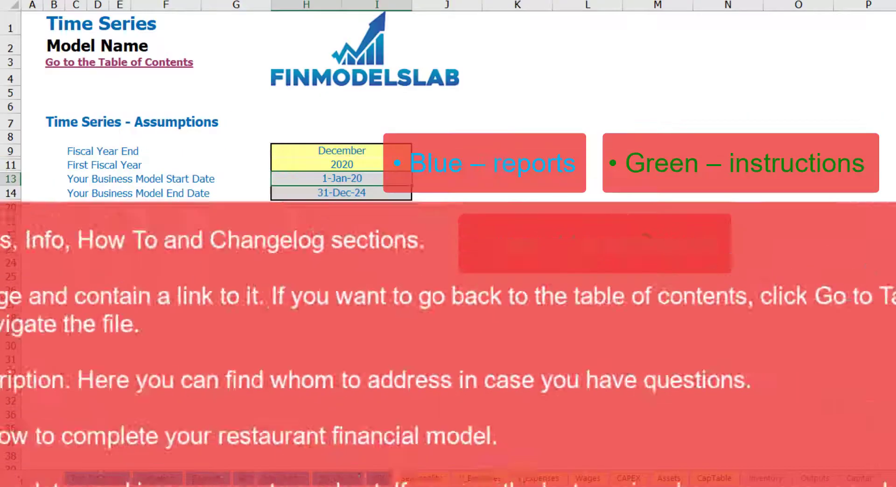
{"action": "left_click", "coordinate": [157, 479]}
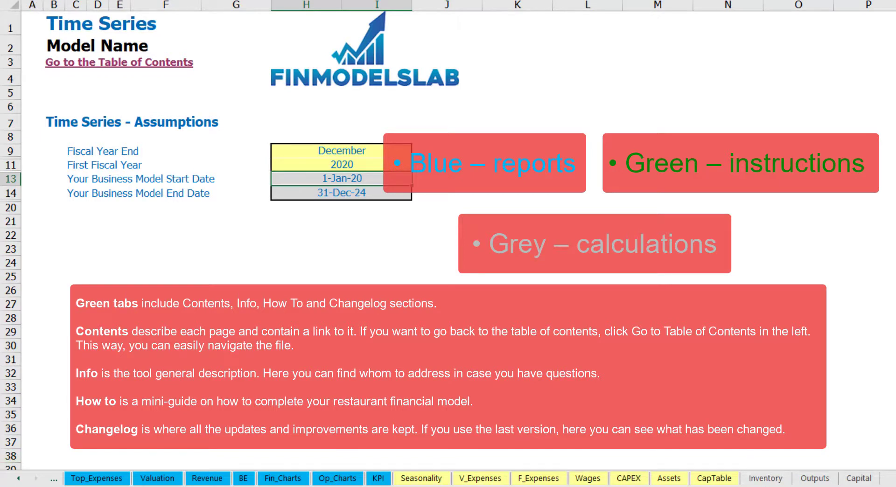
{"action": "left_click", "coordinate": [18, 480]}
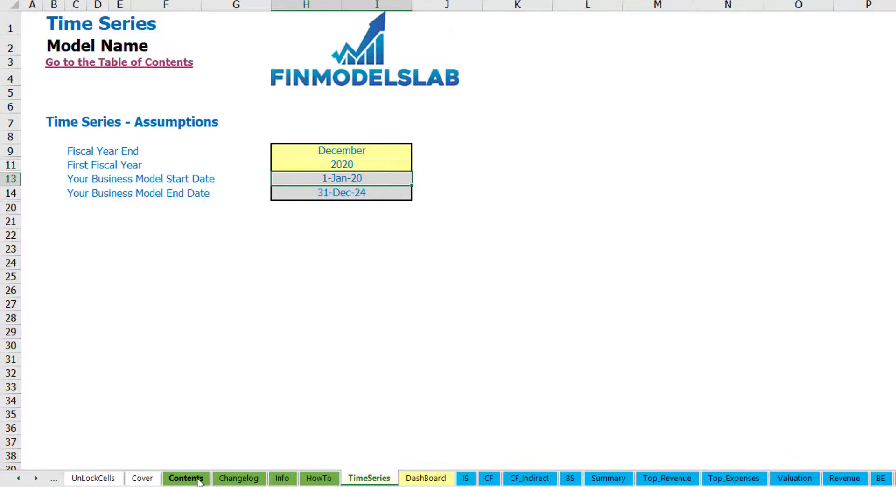
Step: View the Contents sheet, follow its link to Financial Statements Summary and return to the table of contents
{"action": "left_click", "coordinate": [185, 478]}
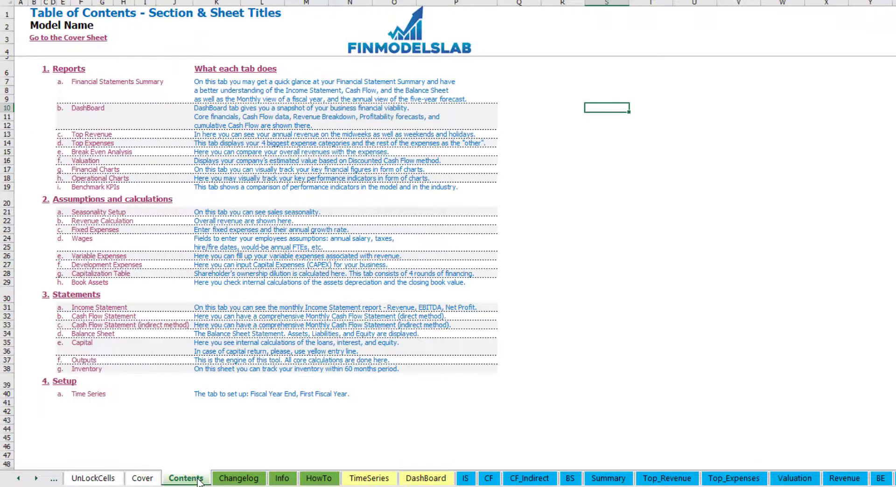
{"action": "left_click", "coordinate": [108, 86]}
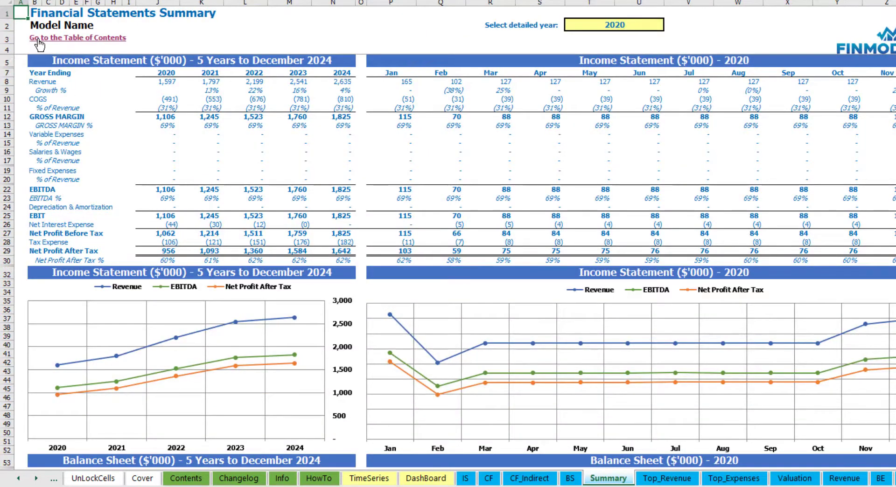
{"action": "left_click", "coordinate": [37, 40]}
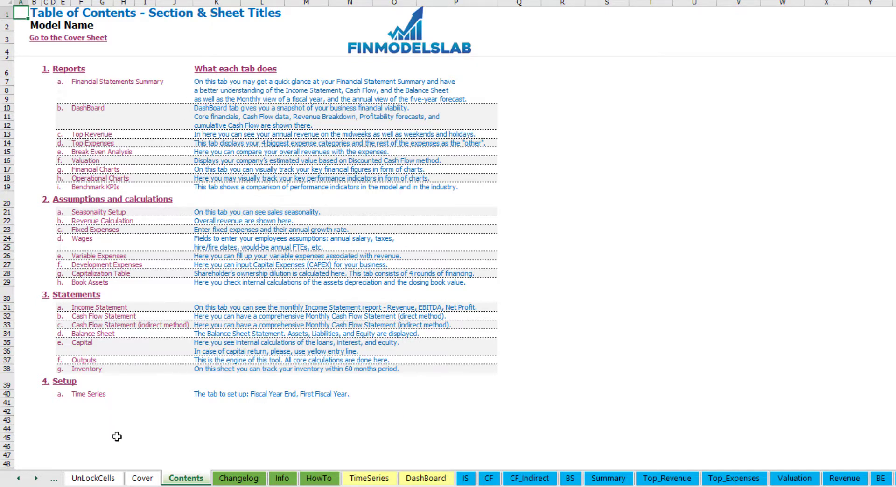
Step: Read through the How To guide's instructions for each sheet, from Cover and Time Series to Wages and Capitalization Table
{"action": "left_click", "coordinate": [318, 479]}
{"action": "scroll", "coordinate": [126, 195], "scroll_direction": "up", "scroll_amount": 20}
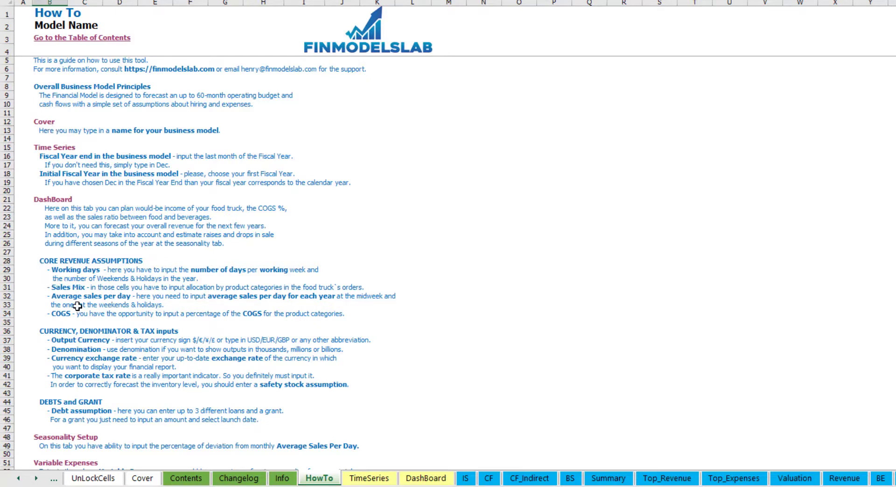
{"action": "scroll", "coordinate": [65, 276], "scroll_direction": "down", "scroll_amount": 3}
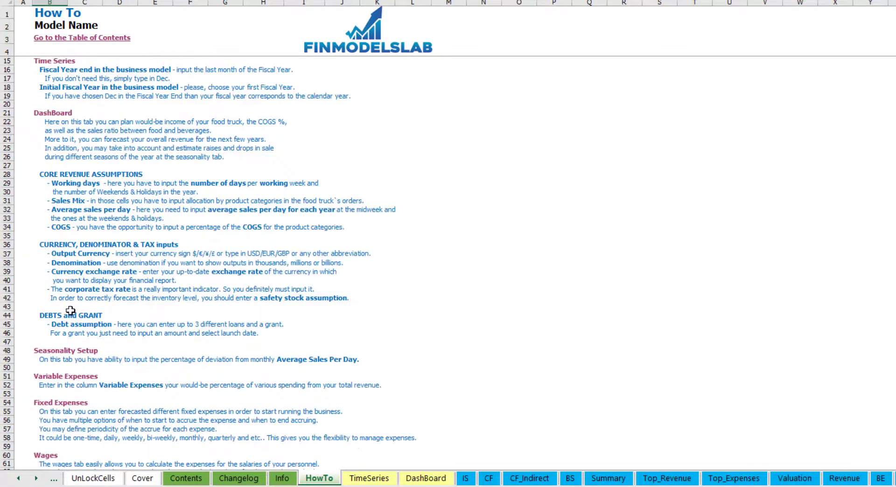
{"action": "scroll", "coordinate": [70, 311], "scroll_direction": "down", "scroll_amount": 3}
{"action": "scroll", "coordinate": [58, 345], "scroll_direction": "down", "scroll_amount": 7}
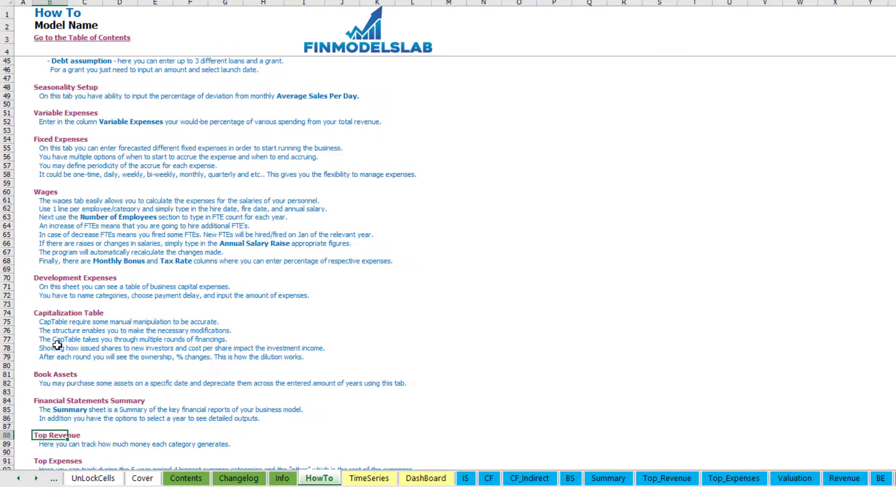
{"action": "scroll", "coordinate": [72, 330], "scroll_direction": "up", "scroll_amount": 13}
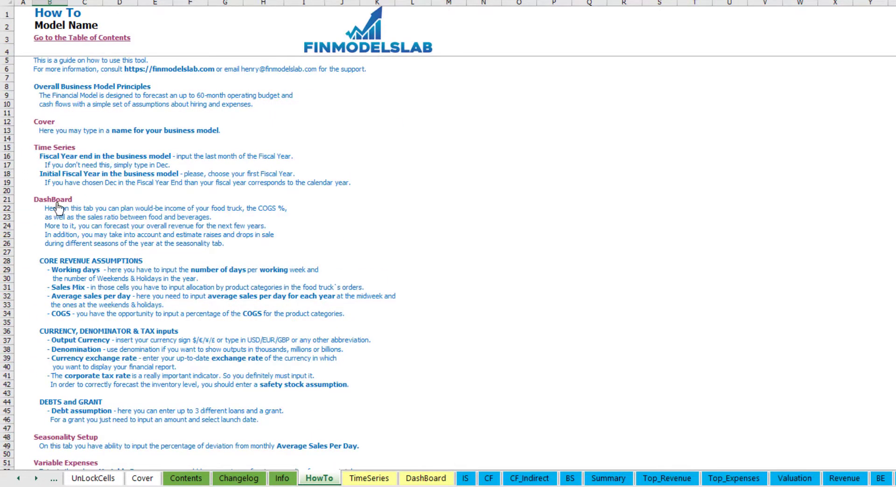
{"action": "scroll", "coordinate": [53, 240], "scroll_direction": "down", "scroll_amount": 3}
{"action": "scroll", "coordinate": [54, 245], "scroll_direction": "down", "scroll_amount": 7}
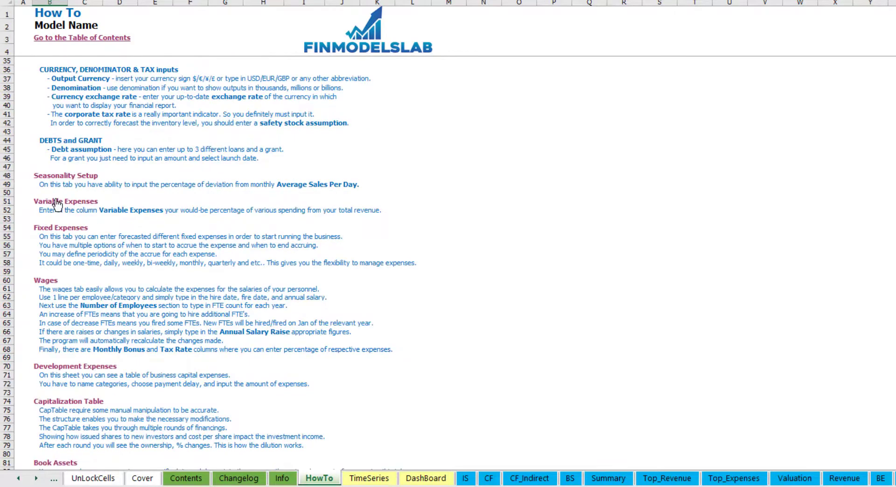
{"action": "scroll", "coordinate": [49, 217], "scroll_direction": "down", "scroll_amount": 3}
{"action": "left_click", "coordinate": [44, 379]}
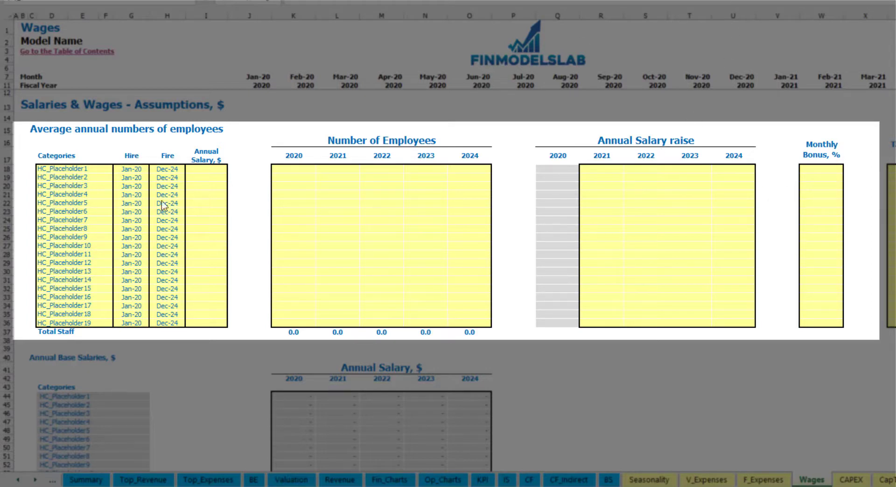
Step: Name the first staff category on the Wages sheet CFO and set its hire date to Mar-20
{"action": "left_click", "coordinate": [99, 169]}
{"action": "type", "text": "CF"}
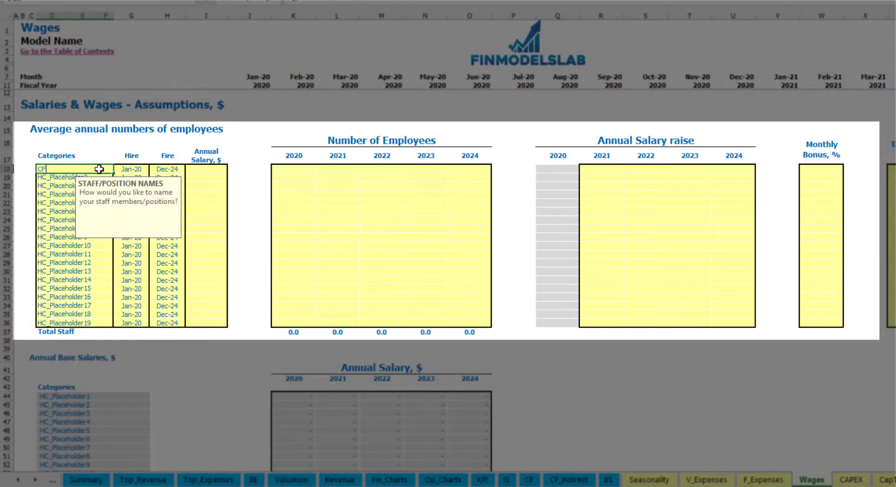
{"action": "type", "text": "O"}
{"action": "key", "text": "Return"}
{"action": "left_click", "coordinate": [134, 171]}
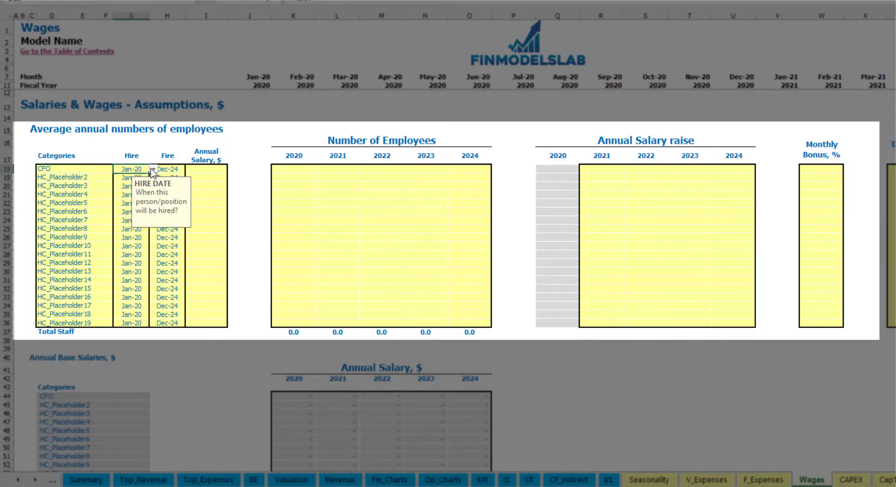
{"action": "left_click", "coordinate": [153, 169]}
{"action": "left_click", "coordinate": [131, 194]}
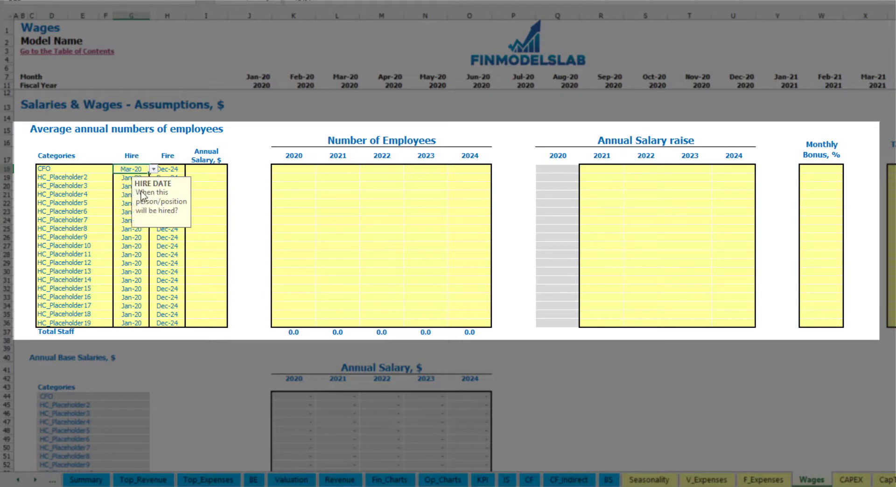
Step: Set the CFO's annual salary to 50,000 in the wage assumptions
{"action": "left_click", "coordinate": [167, 169]}
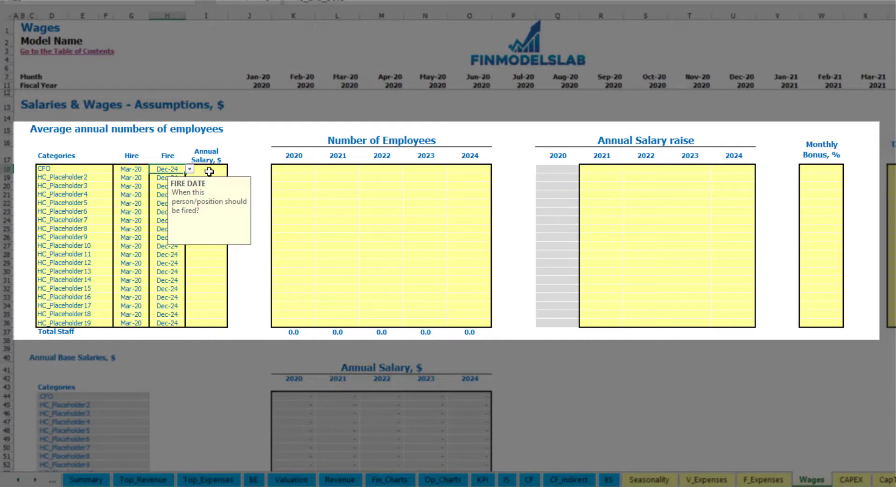
{"action": "left_click", "coordinate": [210, 171]}
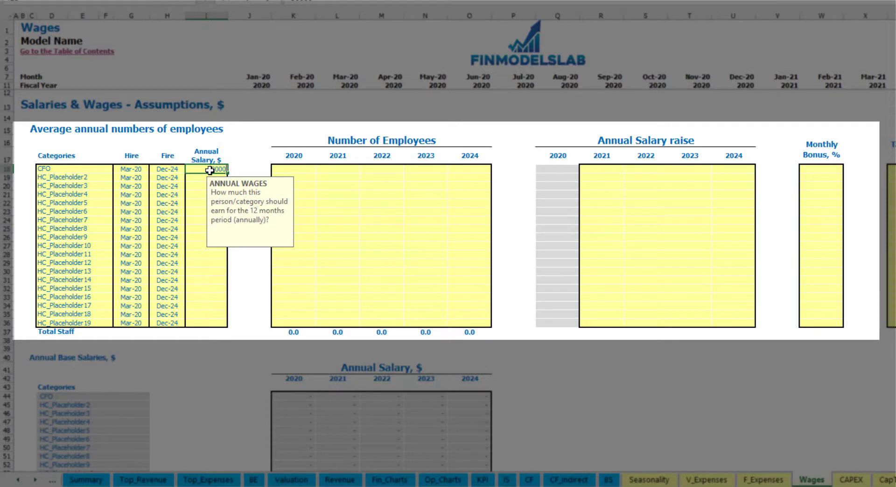
{"action": "type", "text": "50000"}
Step: Enter 1 CFO employee for each year from 2020 to 2024
{"action": "left_click", "coordinate": [305, 171]}
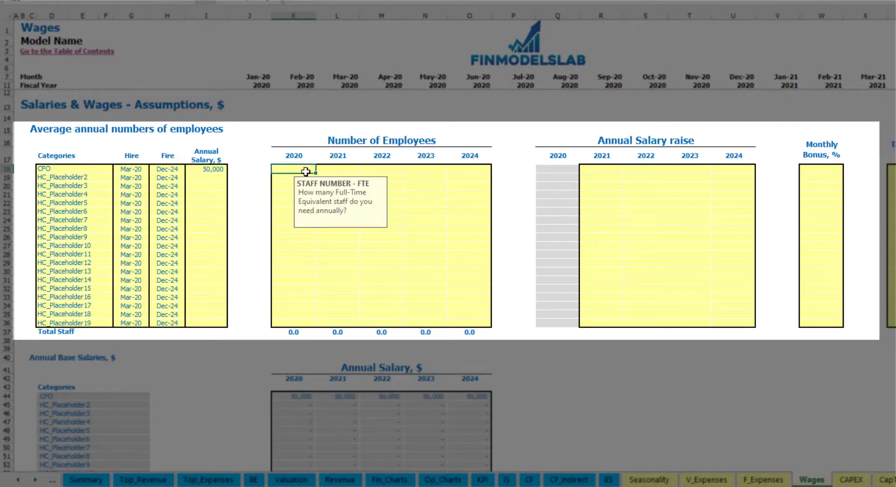
{"action": "type", "text": "1"}
{"action": "key", "text": "Tab"}
{"action": "type", "text": "1"}
{"action": "key", "text": "Tab"}
{"action": "type", "text": "1"}
{"action": "key", "text": "Tab"}
{"action": "type", "text": "1"}
{"action": "key", "text": "Tab"}
{"action": "type", "text": "1"}
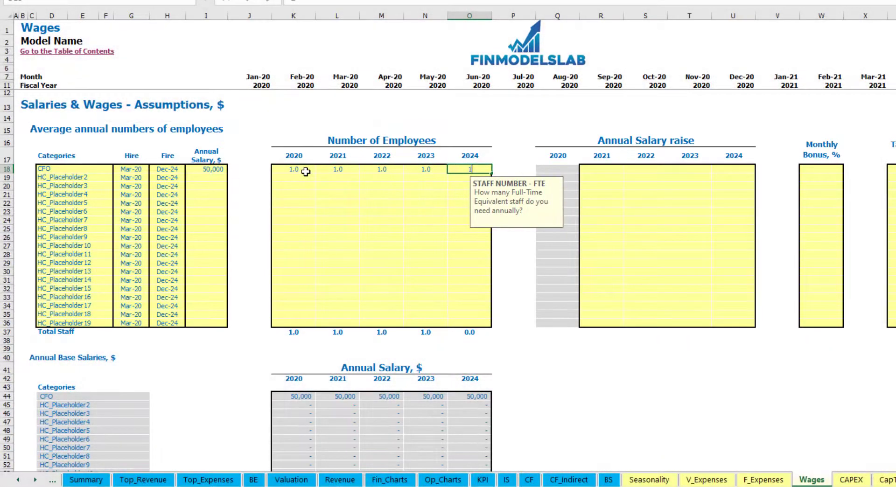
{"action": "key", "text": "Tab"}
Step: Review the monthly CFO headcount in the Total Staff Numbers section and return to the wage assumptions
{"action": "scroll", "coordinate": [513, 257], "scroll_direction": "down", "scroll_amount": 3}
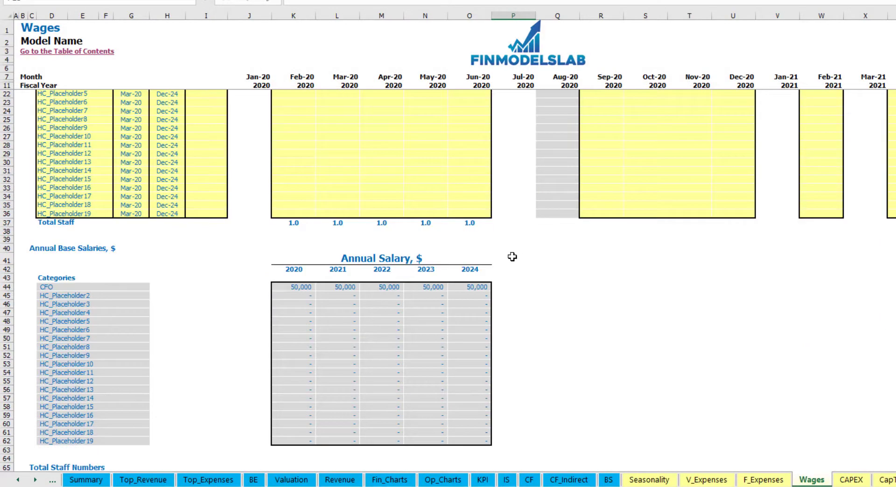
{"action": "scroll", "coordinate": [512, 257], "scroll_direction": "up", "scroll_amount": 3}
{"action": "scroll", "coordinate": [400, 311], "scroll_direction": "down", "scroll_amount": 13}
{"action": "left_click", "coordinate": [351, 229]}
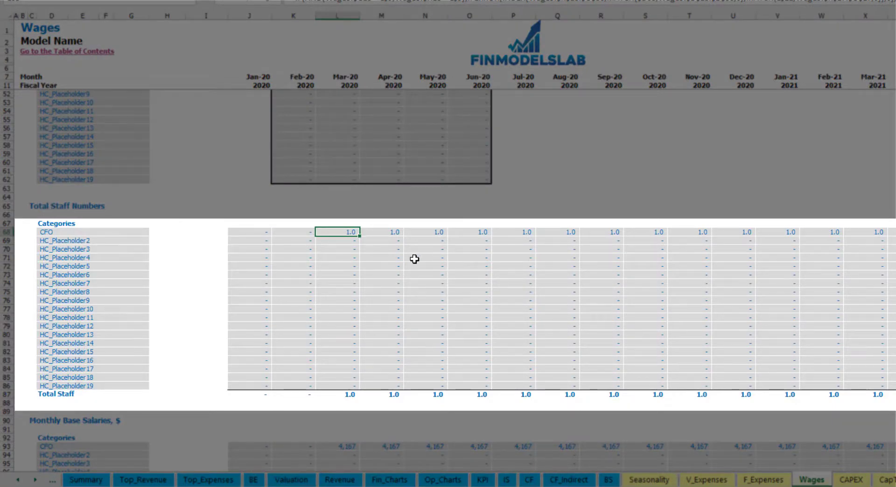
{"action": "scroll", "coordinate": [415, 259], "scroll_direction": "right", "scroll_amount": 10}
{"action": "scroll", "coordinate": [415, 259], "scroll_direction": "left", "scroll_amount": 10}
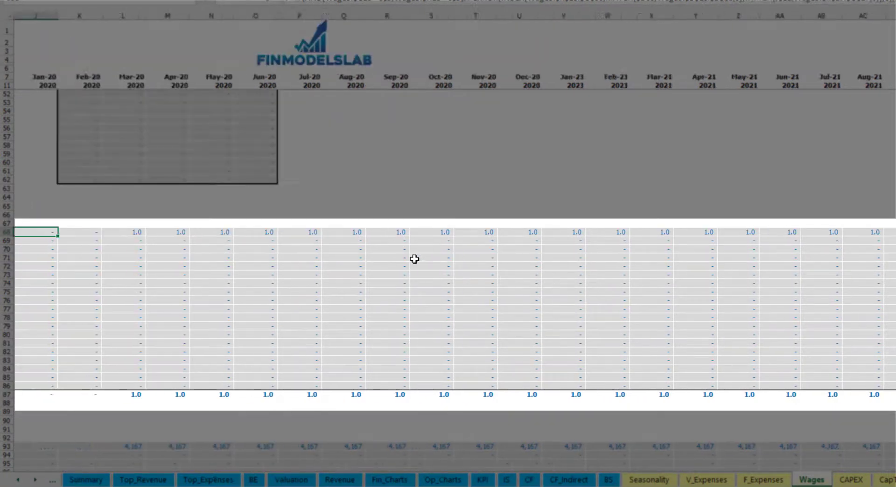
{"action": "scroll", "coordinate": [380, 320], "scroll_direction": "up", "scroll_amount": 13}
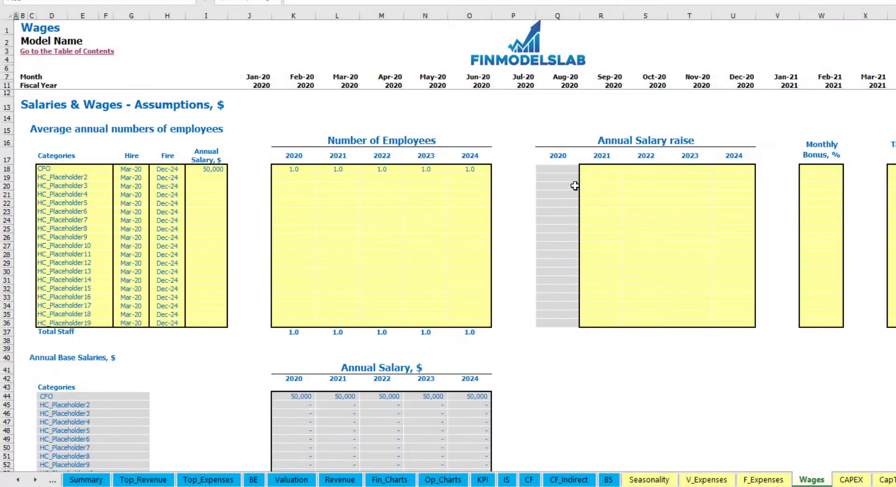
Step: Set the CFO's 2021 annual salary raise to 5% and copy it across 2022 to 2024
{"action": "left_click", "coordinate": [606, 170]}
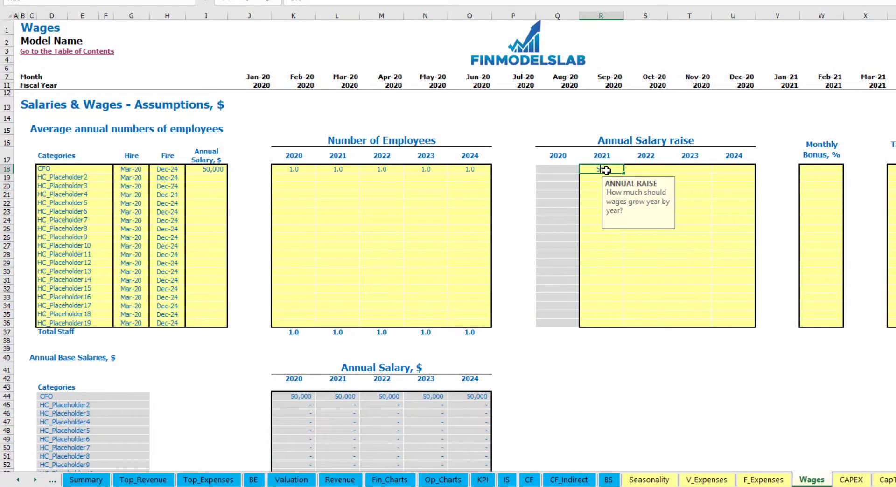
{"action": "type", "text": "5%"}
{"action": "key", "text": "Return"}
{"action": "key", "text": "Up"}
{"action": "key", "text": "ctrl+c"}
{"action": "key", "text": "Right"}
{"action": "key", "text": "shift+Right"}
{"action": "key", "text": "shift+Right"}
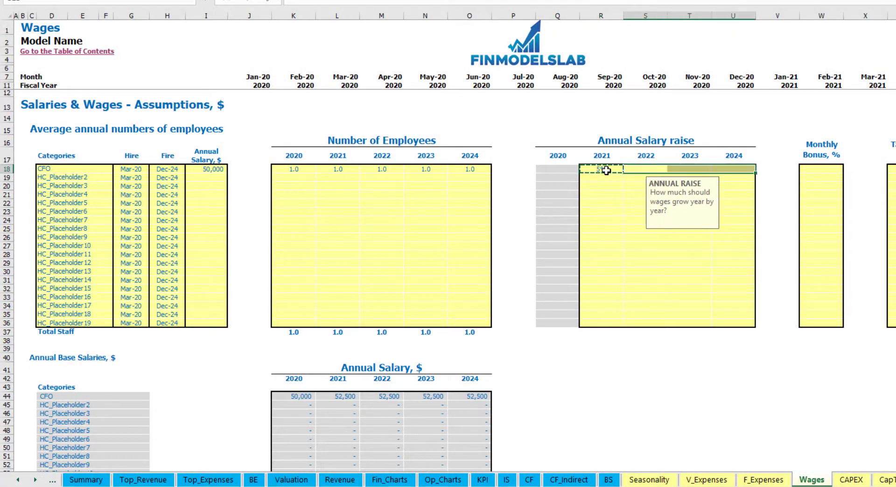
{"action": "key", "text": "ctrl+v"}
Step: Compare the CFO's calculated annual base salaries for each year with the entered salary and raise assumptions
{"action": "left_click_drag", "start_coordinate": [304, 396], "coordinate": [444, 393]}
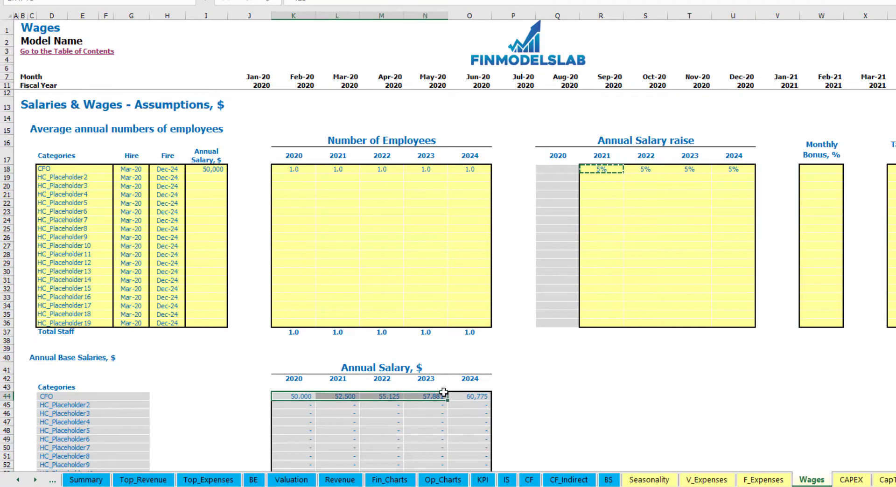
{"action": "left_click", "coordinate": [346, 405]}
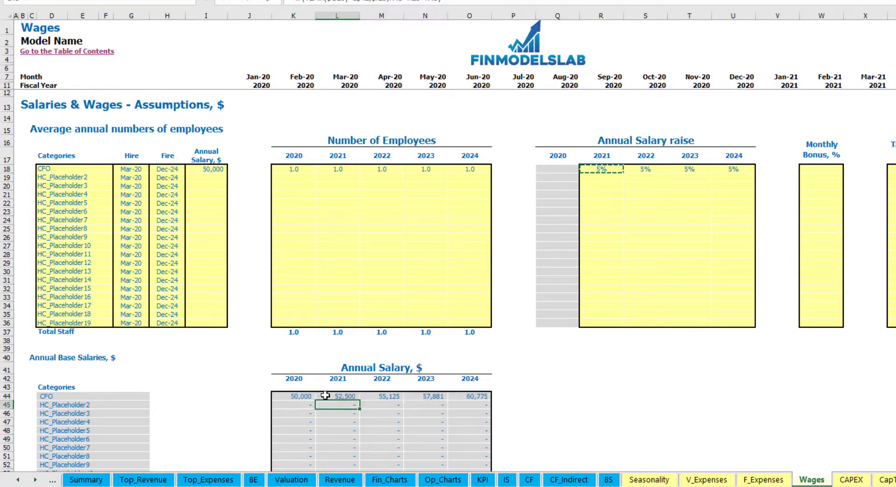
{"action": "left_click", "coordinate": [213, 171]}
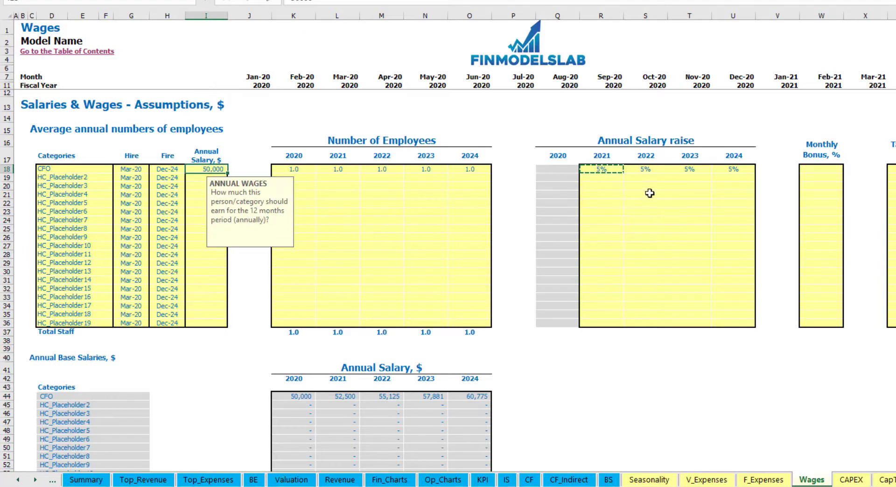
{"action": "left_click_drag", "start_coordinate": [614, 171], "coordinate": [734, 171]}
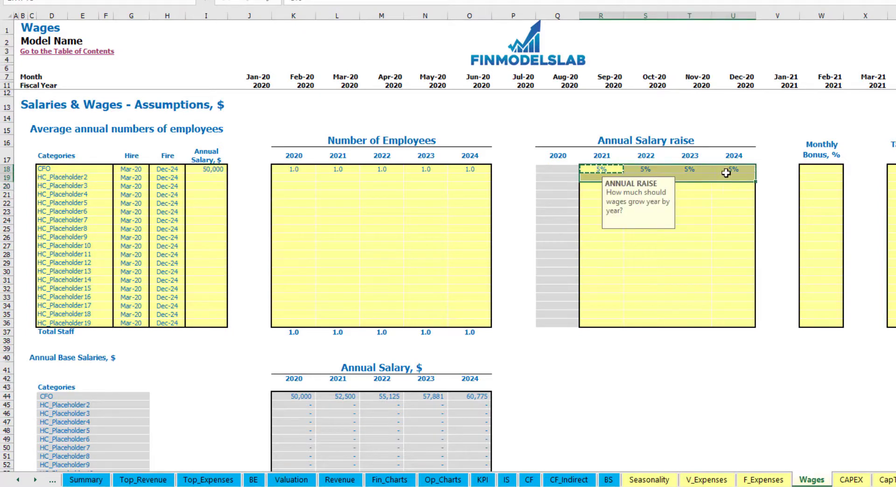
{"action": "left_click", "coordinate": [336, 397]}
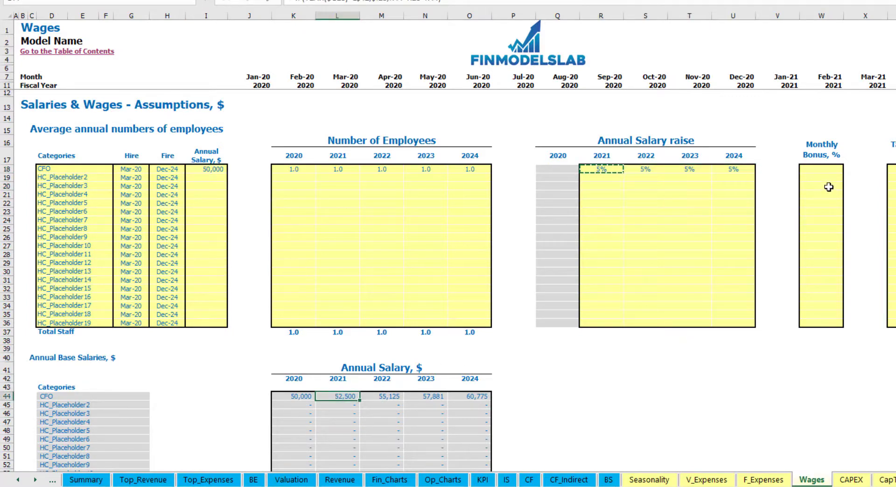
Step: Set the CFO's monthly bonus to 10% and fill in the CFO's tax rate
{"action": "left_click", "coordinate": [827, 168]}
{"action": "key", "text": "F2"}
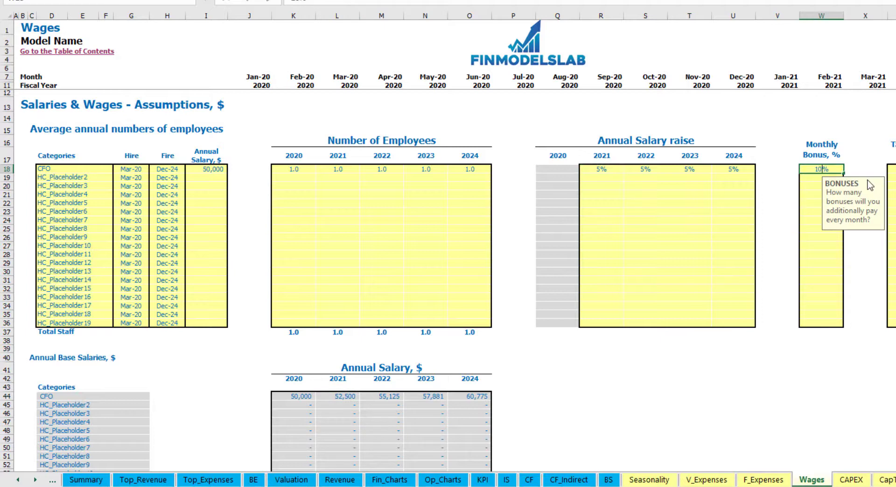
{"action": "key", "text": "Return"}
{"action": "left_click", "coordinate": [891, 169]}
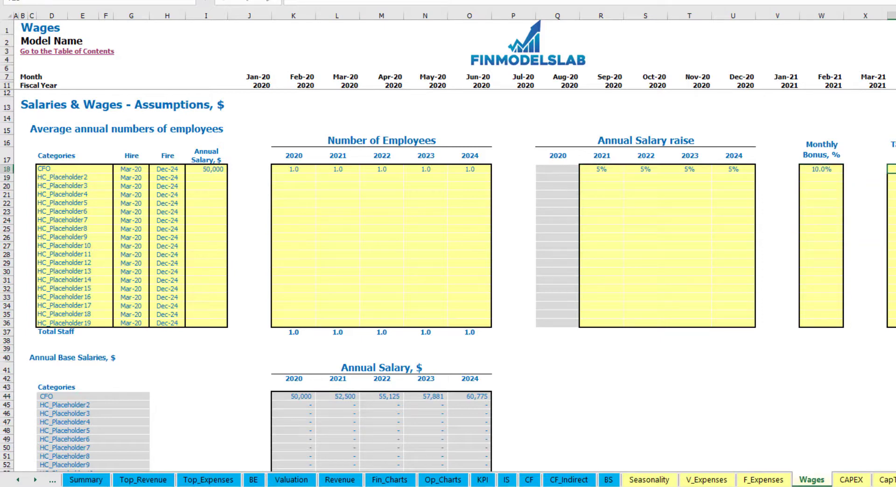
{"action": "left_click", "coordinate": [891, 177]}
Step: Examine the CFO rows in the Monthly Base Salaries, Monthly Bonus and Monthly Base Taxes sections
{"action": "scroll", "coordinate": [383, 280], "scroll_direction": "down", "scroll_amount": 17}
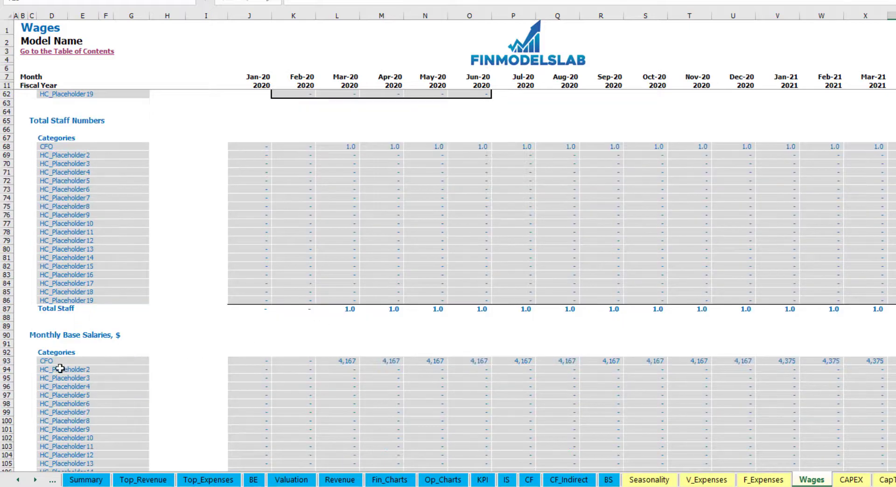
{"action": "left_click", "coordinate": [63, 370]}
{"action": "scroll", "coordinate": [9, 307], "scroll_direction": "down", "scroll_amount": 3}
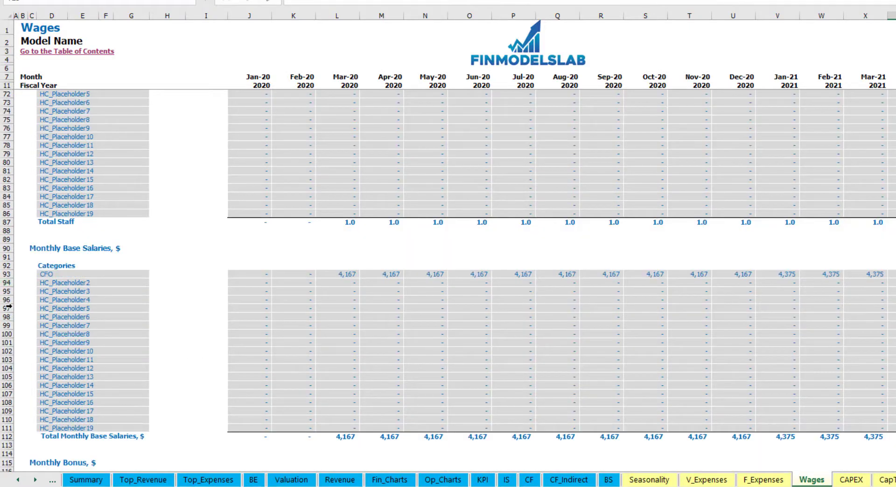
{"action": "left_click", "coordinate": [7, 274]}
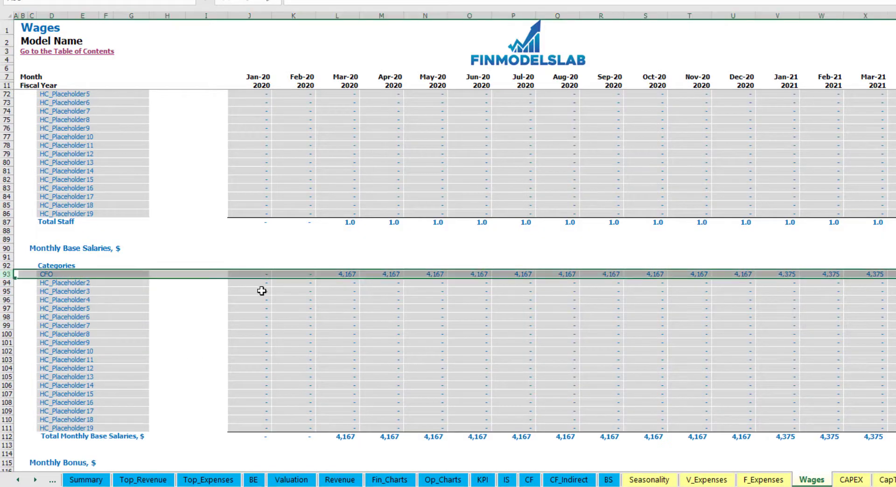
{"action": "left_click", "coordinate": [349, 274]}
{"action": "scroll", "coordinate": [315, 313], "scroll_direction": "down", "scroll_amount": 7}
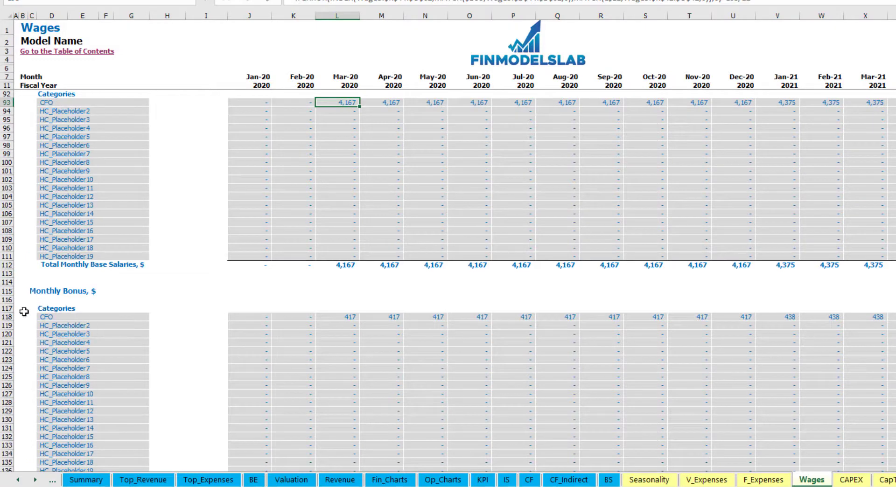
{"action": "left_click", "coordinate": [7, 316]}
{"action": "left_click", "coordinate": [350, 317]}
{"action": "scroll", "coordinate": [59, 345], "scroll_direction": "down", "scroll_amount": 7}
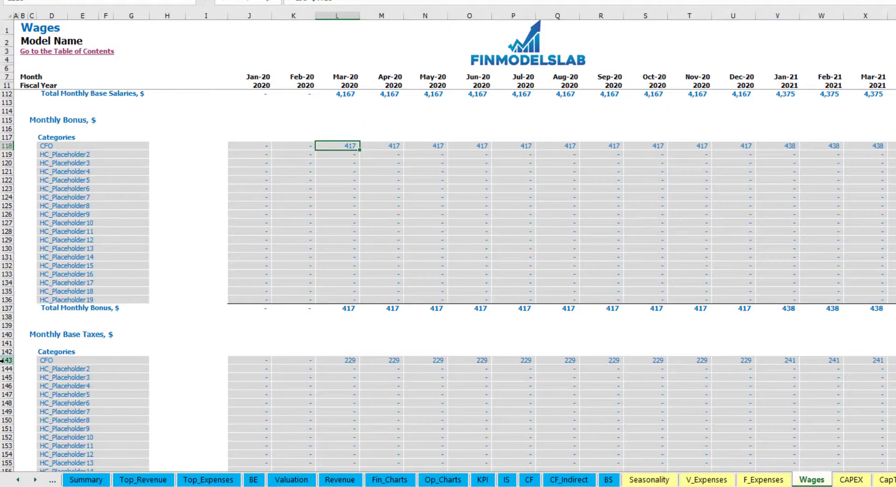
{"action": "left_click", "coordinate": [7, 360]}
Step: Name the second staff category Admin HC and set its hire date to Apr-20
{"action": "scroll", "coordinate": [414, 343], "scroll_direction": "up", "scroll_amount": 20}
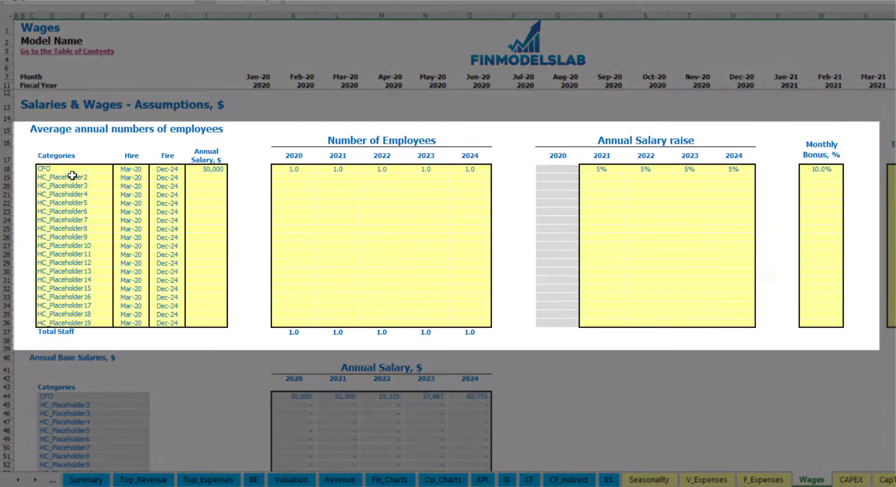
{"action": "left_click", "coordinate": [72, 177]}
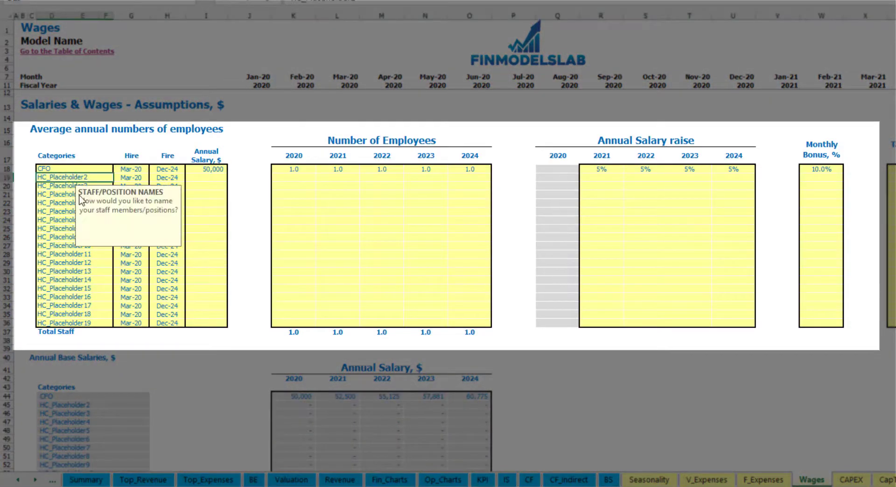
{"action": "type", "text": "Admin HC"}
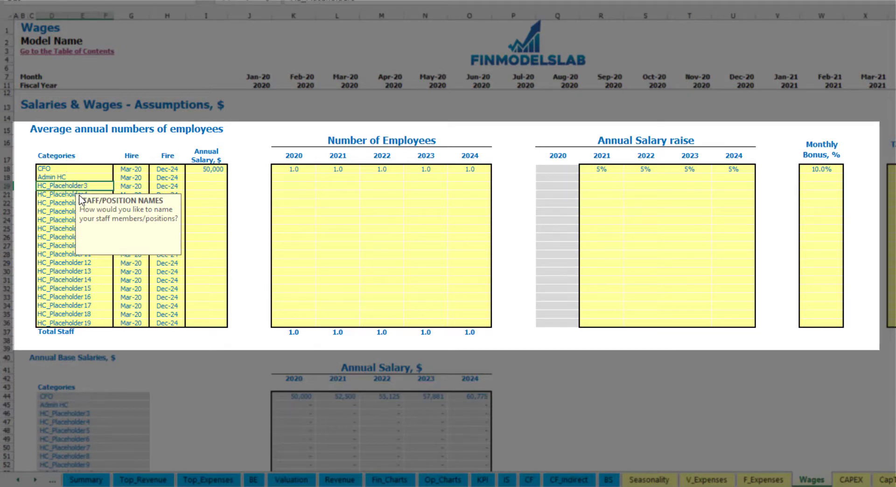
{"action": "left_click", "coordinate": [136, 177]}
{"action": "left_click", "coordinate": [154, 178]}
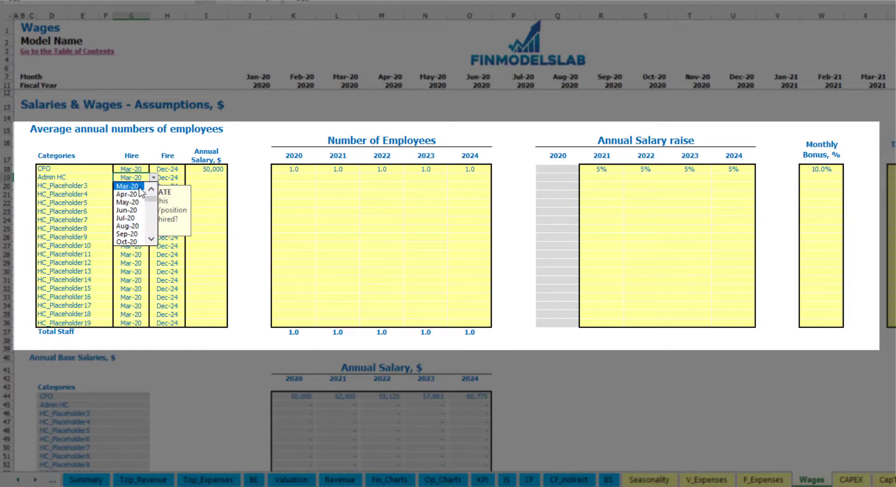
{"action": "left_click", "coordinate": [145, 198]}
Step: Set the Admin HC annual salary to 30,000 and its 2020 to 2024 employee numbers to 2, 4, 6, 8 and 10
{"action": "left_click", "coordinate": [177, 179]}
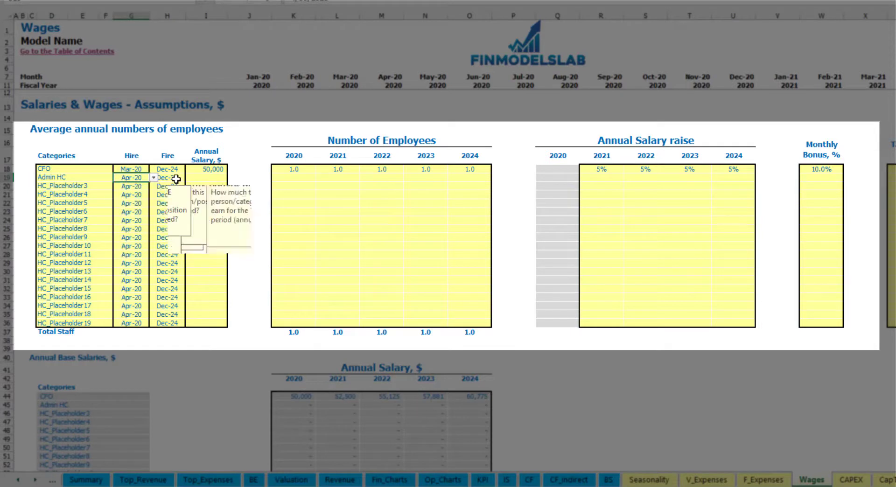
{"action": "left_click", "coordinate": [204, 177]}
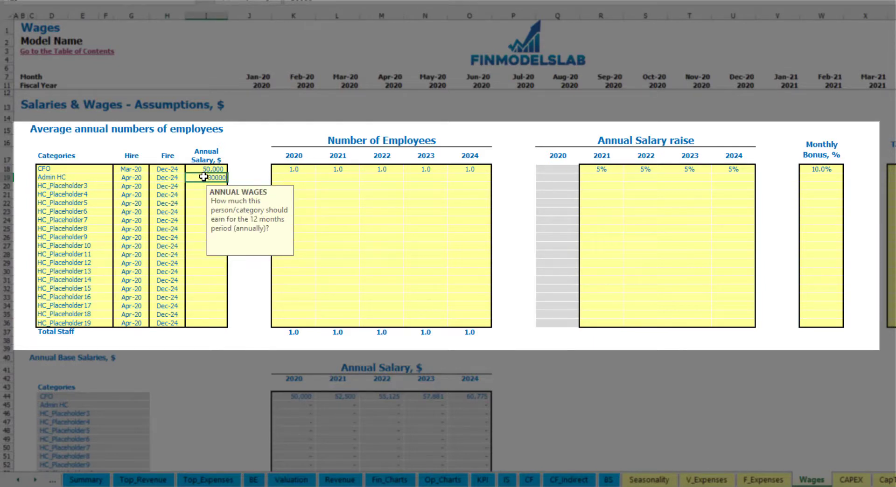
{"action": "left_click", "coordinate": [302, 177]}
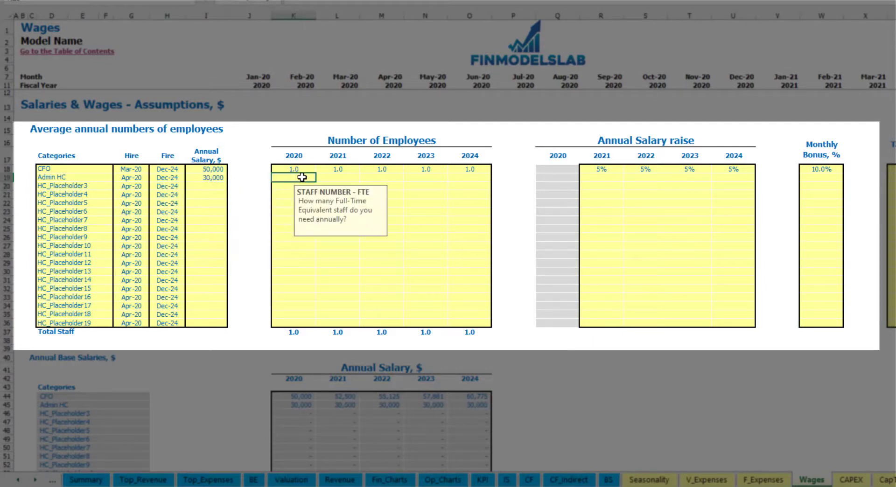
{"action": "key", "text": "Tab"}
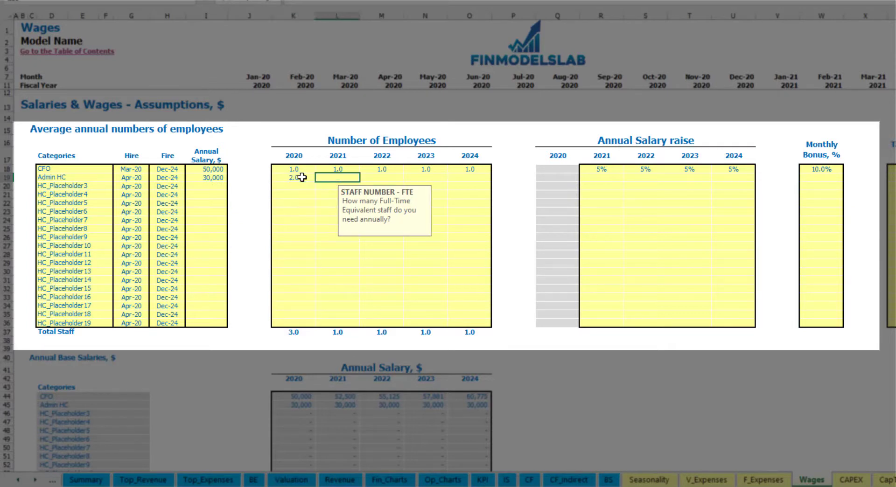
{"action": "type", "text": "4"}
{"action": "key", "text": "Tab"}
{"action": "type", "text": "6"}
{"action": "key", "text": "Tab"}
{"action": "type", "text": "8"}
{"action": "key", "text": "Tab"}
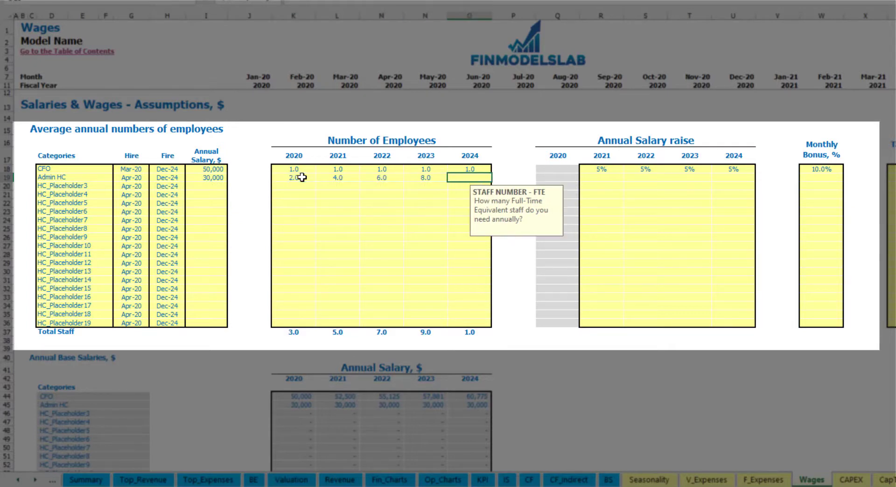
{"action": "type", "text": "10"}
{"action": "key", "text": "Tab"}
Step: Set the Admin HC 2021 annual salary raise to 3% and copy it across 2022 to 2024
{"action": "left_click", "coordinate": [599, 178]}
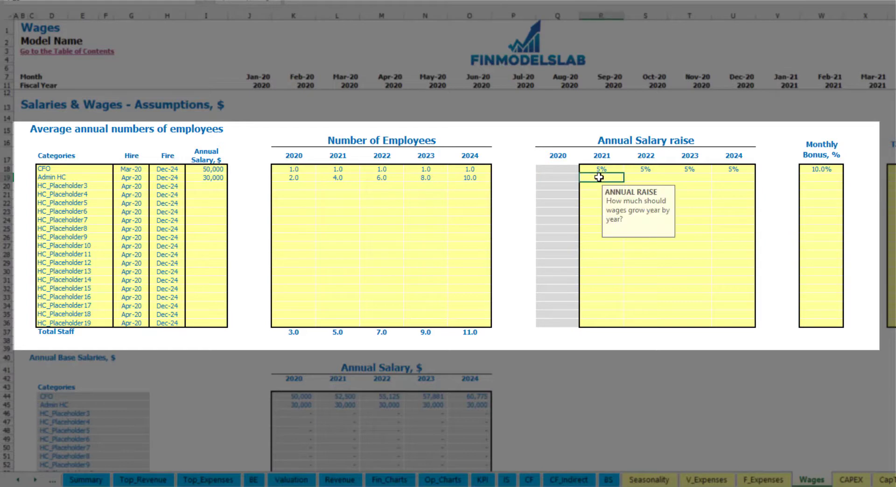
{"action": "type", "text": "3"}
{"action": "key", "text": "ctrl+Return"}
{"action": "key", "text": "ctrl+c"}
{"action": "key", "text": "Right"}
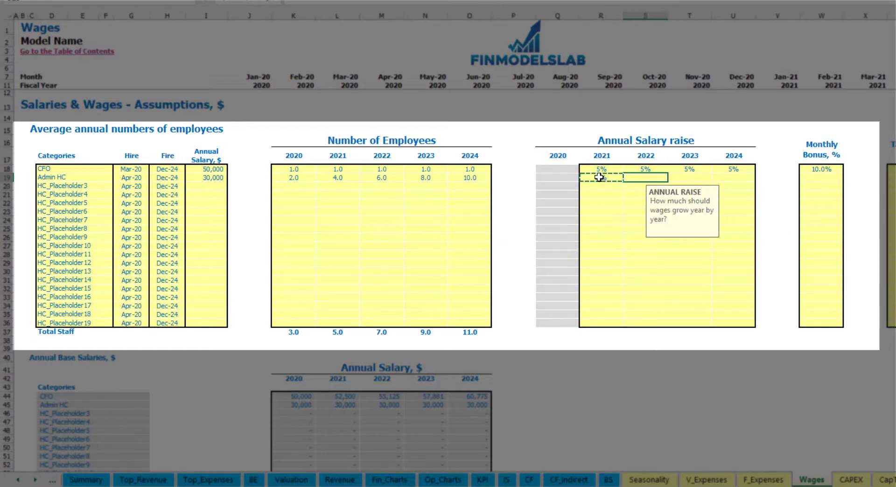
{"action": "key", "text": "shift+Right"}
{"action": "key", "text": "shift+Right"}
Step: Set the Admin HC monthly bonus to 5%
{"action": "left_click", "coordinate": [834, 181]}
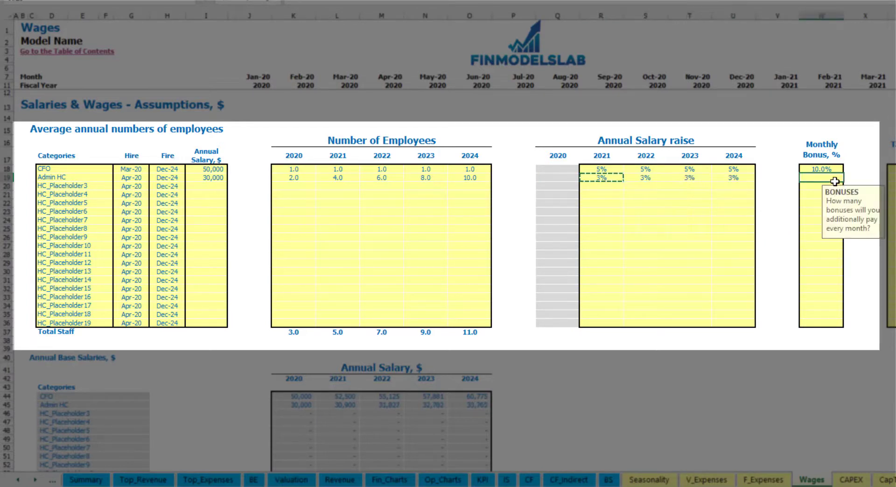
{"action": "type", "text": "5"}
{"action": "key", "text": "Tab"}
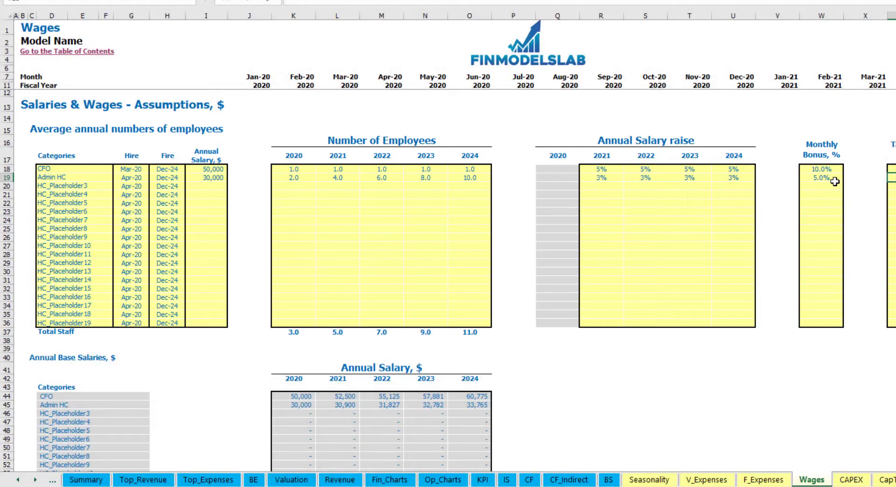
Step: Examine the Admin HC row of the Total Staff Numbers table month by month from 2020 through 2024
{"action": "key", "text": "Down"}
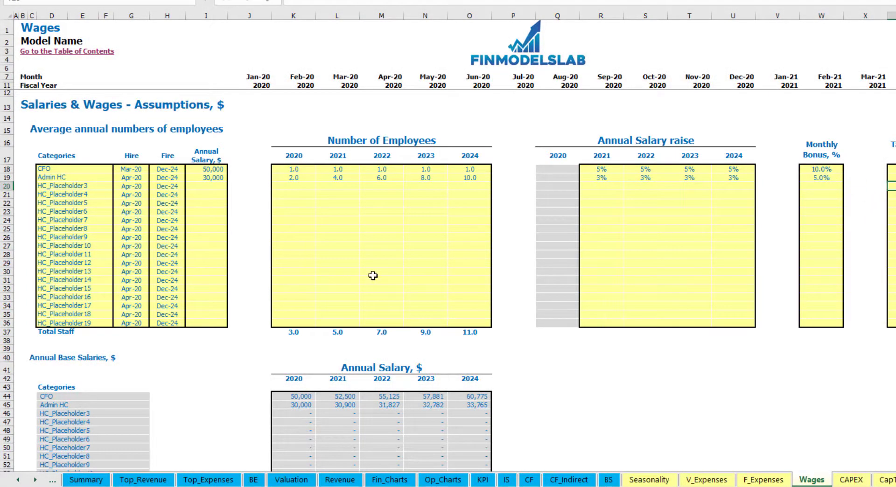
{"action": "scroll", "coordinate": [373, 276], "scroll_direction": "down", "scroll_amount": 13}
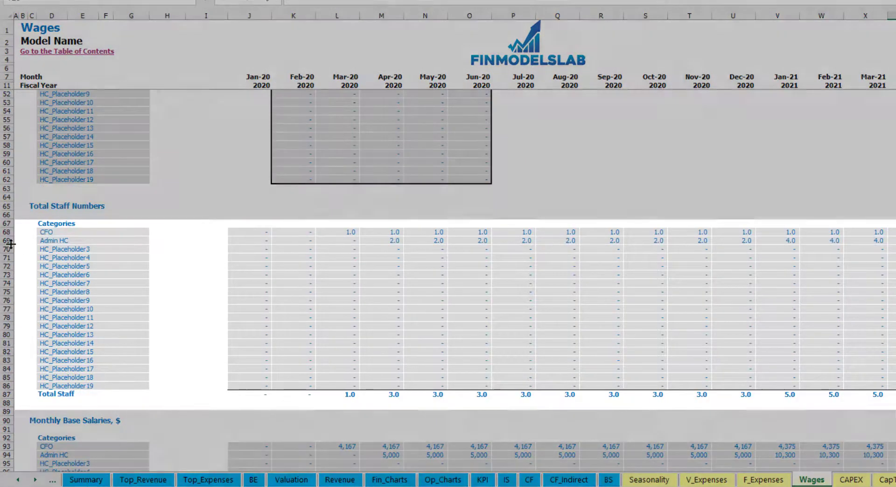
{"action": "left_click", "coordinate": [10, 241]}
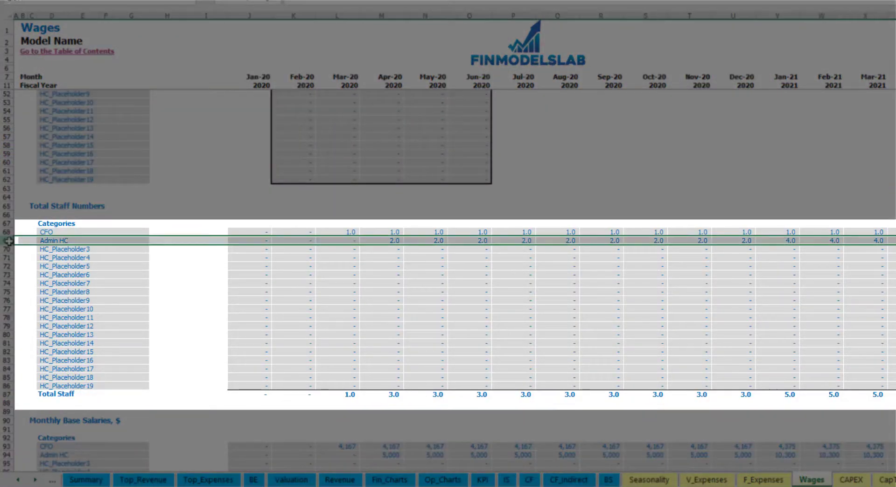
{"action": "left_click", "coordinate": [391, 241]}
{"action": "left_click_drag", "start_coordinate": [392, 239], "coordinate": [743, 238]}
{"action": "key", "text": "ctrl+v"}
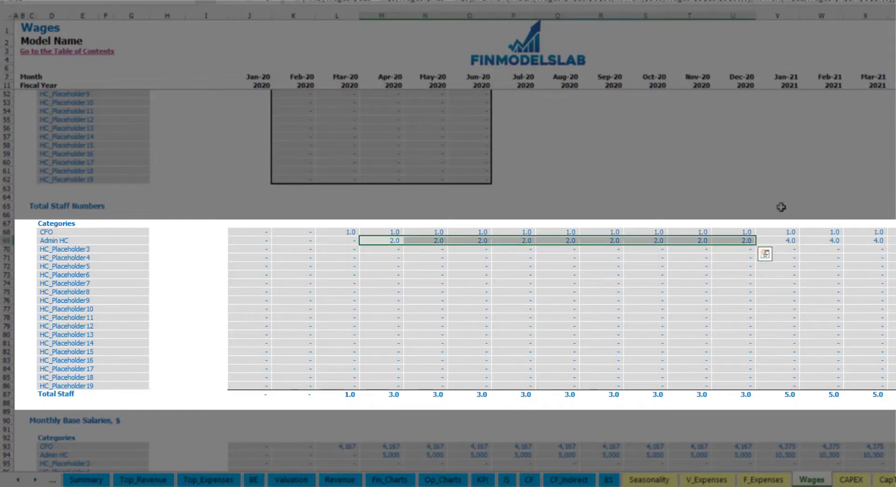
{"action": "left_click", "coordinate": [793, 241]}
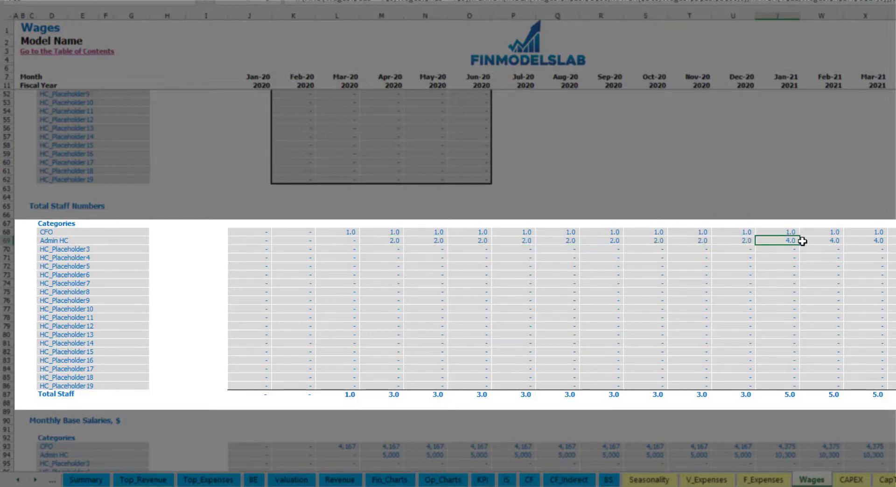
{"action": "left_click_drag", "start_coordinate": [794, 238], "coordinate": [887, 240]}
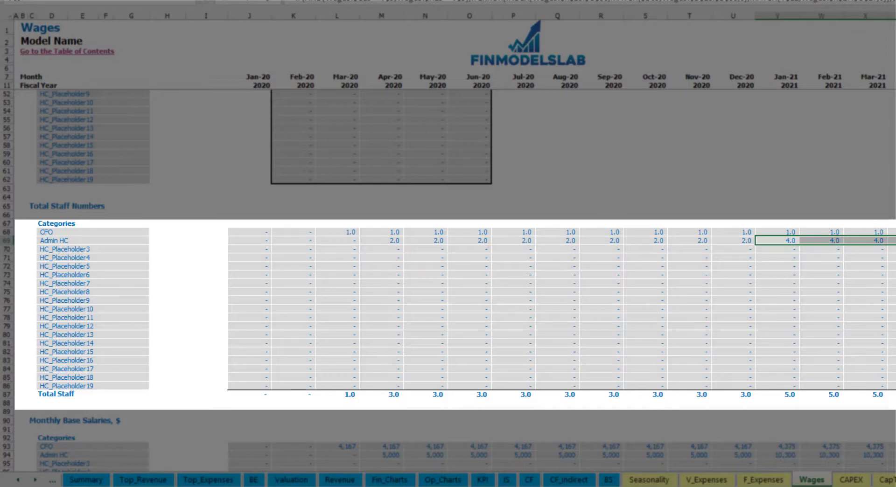
{"action": "scroll", "coordinate": [455, 280], "scroll_direction": "right", "scroll_amount": 9}
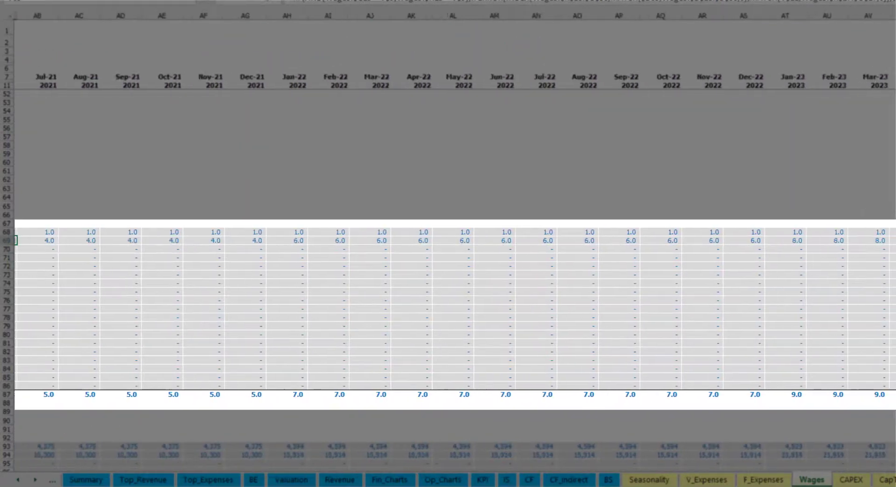
{"action": "left_click", "coordinate": [889, 241]}
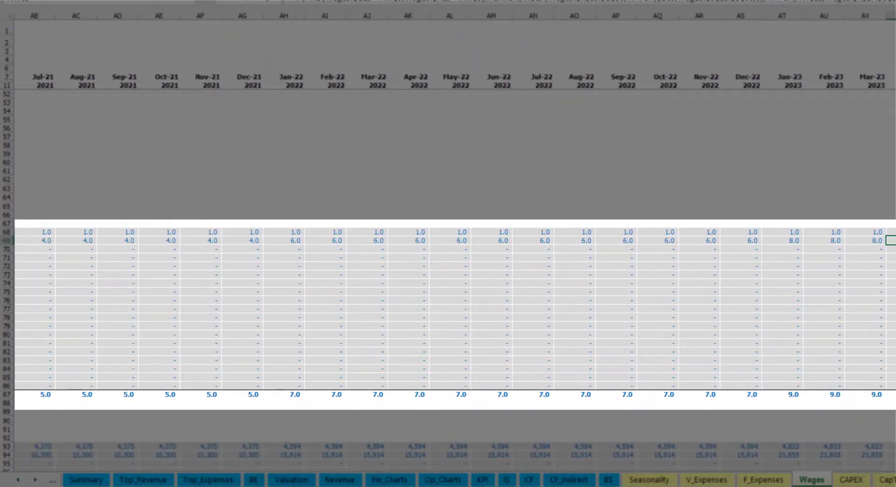
{"action": "scroll", "coordinate": [455, 280], "scroll_direction": "right", "scroll_amount": 5}
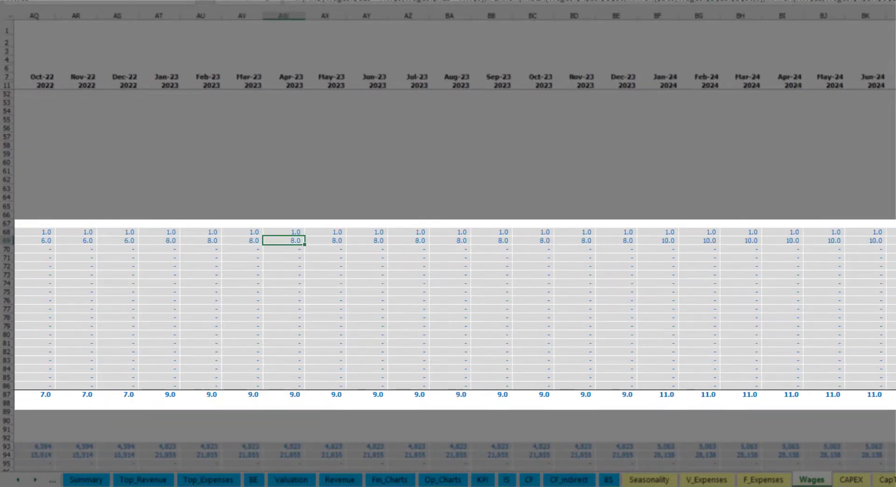
{"action": "scroll", "coordinate": [455, 280], "scroll_direction": "left", "scroll_amount": 14}
Step: Review the Admin HC rows in the Monthly Base Salaries, Monthly Bonus and Monthly Base Taxes tables
{"action": "scroll", "coordinate": [63, 399], "scroll_direction": "down", "scroll_amount": 3}
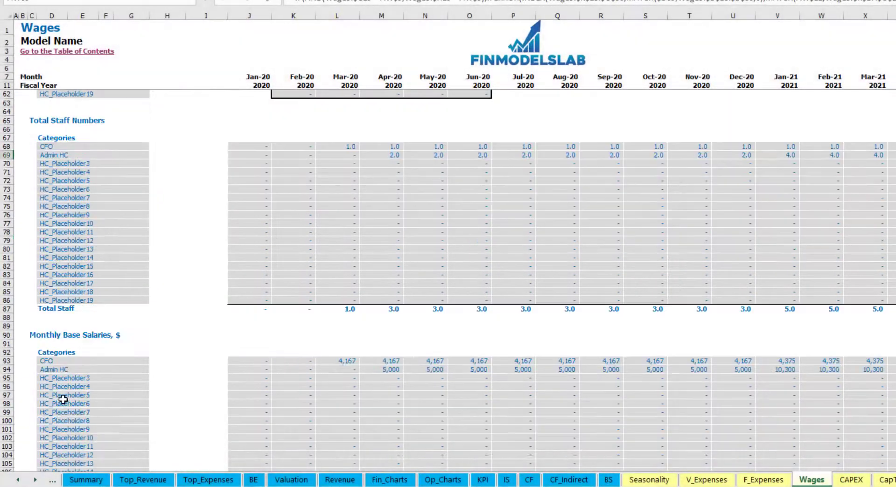
{"action": "left_click", "coordinate": [6, 370]}
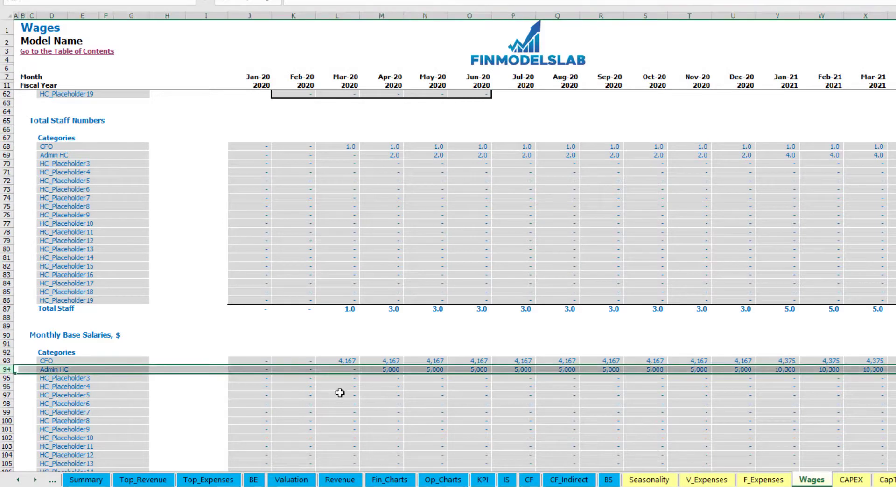
{"action": "left_click", "coordinate": [387, 370]}
{"action": "left_click", "coordinate": [389, 155]}
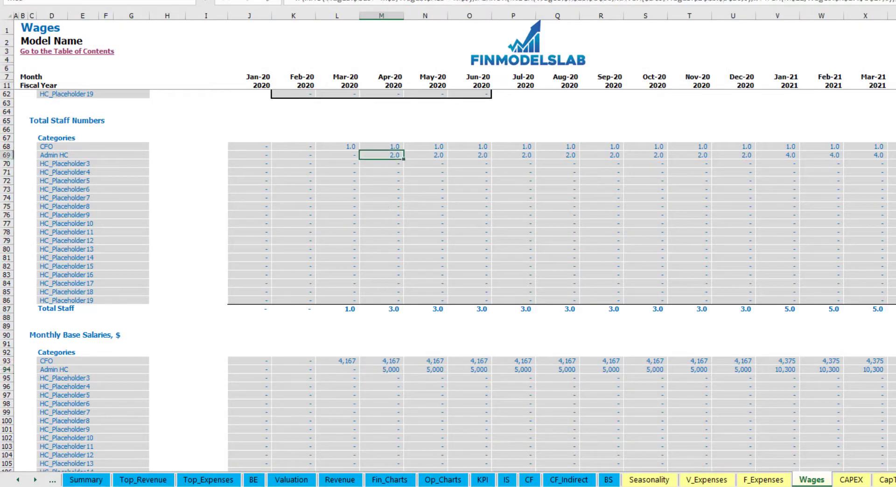
{"action": "key", "text": "Left"}
{"action": "left_click", "coordinate": [895, 370]}
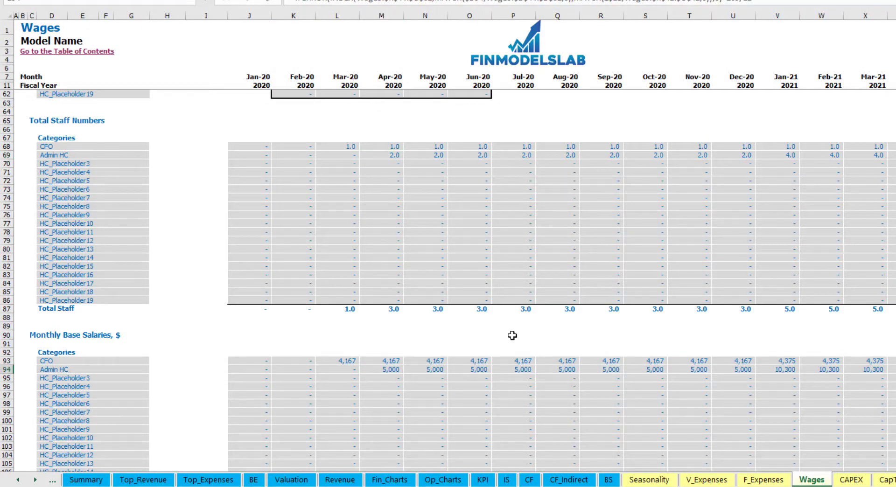
{"action": "scroll", "coordinate": [519, 400], "scroll_direction": "down", "scroll_amount": 10}
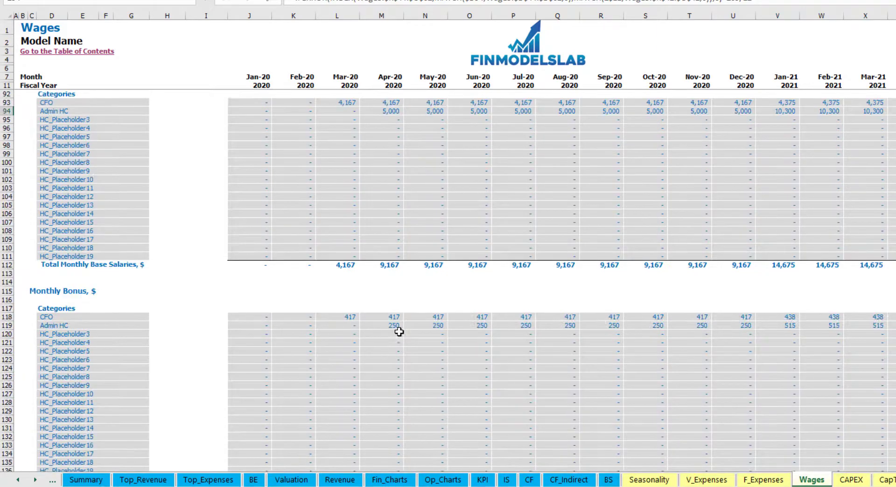
{"action": "scroll", "coordinate": [336, 335], "scroll_direction": "down", "scroll_amount": 7}
{"action": "scroll", "coordinate": [230, 355], "scroll_direction": "down", "scroll_amount": 3}
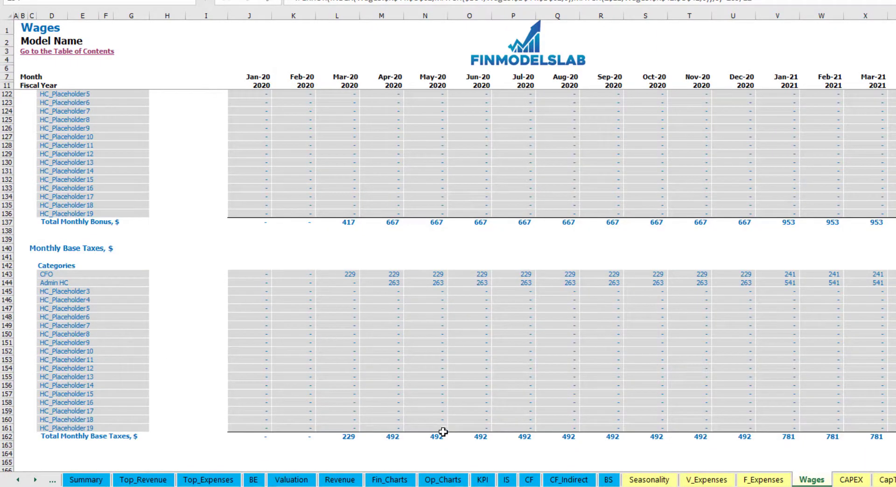
Step: Show the Income Statement sheet with Salary and Wages expanded, and inspect the CFO, Admin HC and placeholder lines
{"action": "left_click", "coordinate": [508, 480]}
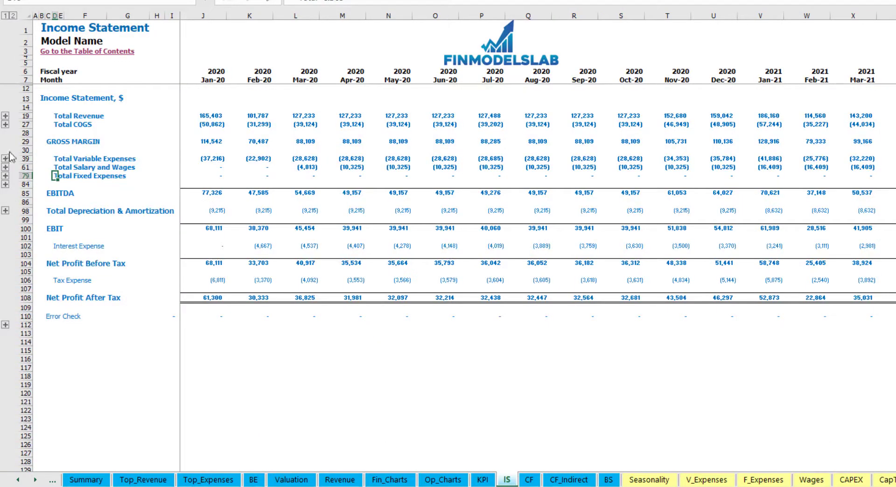
{"action": "left_click", "coordinate": [6, 167]}
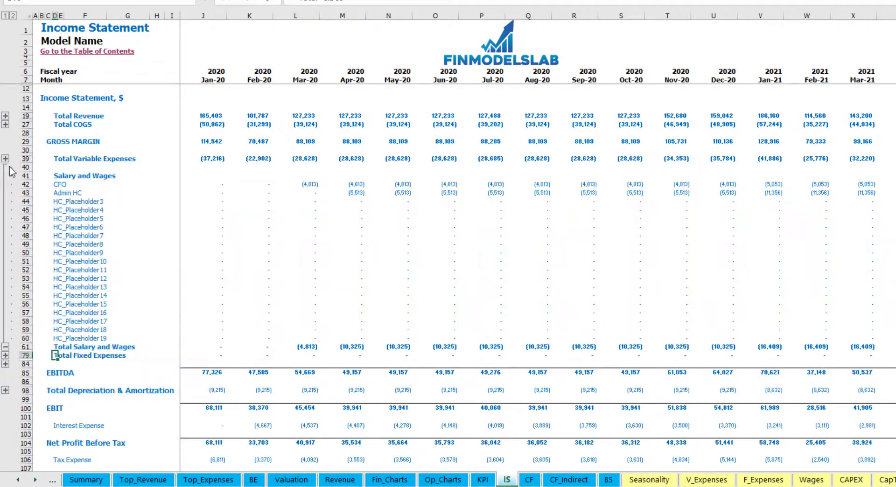
{"action": "left_click", "coordinate": [196, 183]}
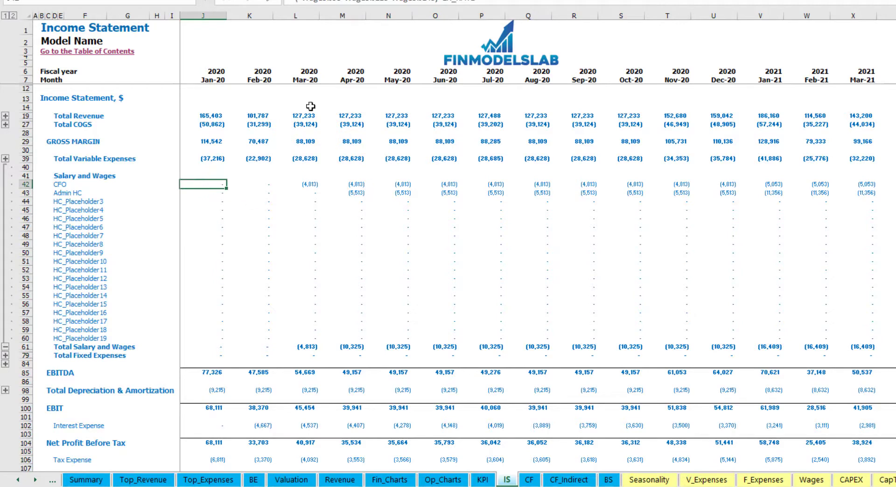
{"action": "left_click_drag", "start_coordinate": [61, 182], "coordinate": [59, 335]}
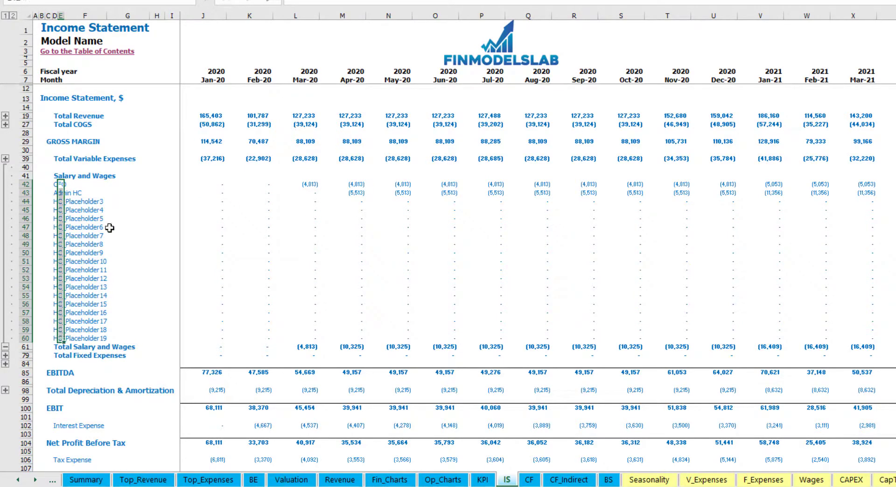
{"action": "left_click", "coordinate": [105, 193]}
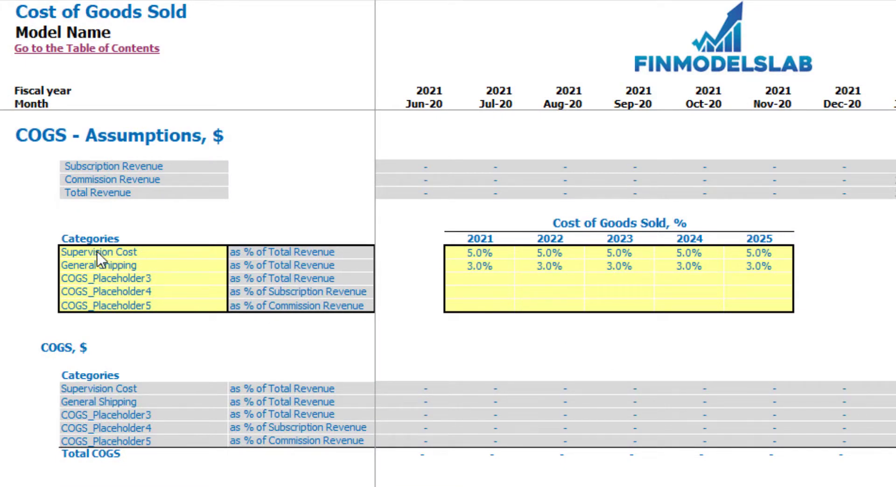
Step: Rename the first Cost of Goods Sold category, Supervision Cost, as CoGS component 1
{"action": "left_click_drag", "start_coordinate": [99, 252], "coordinate": [116, 296]}
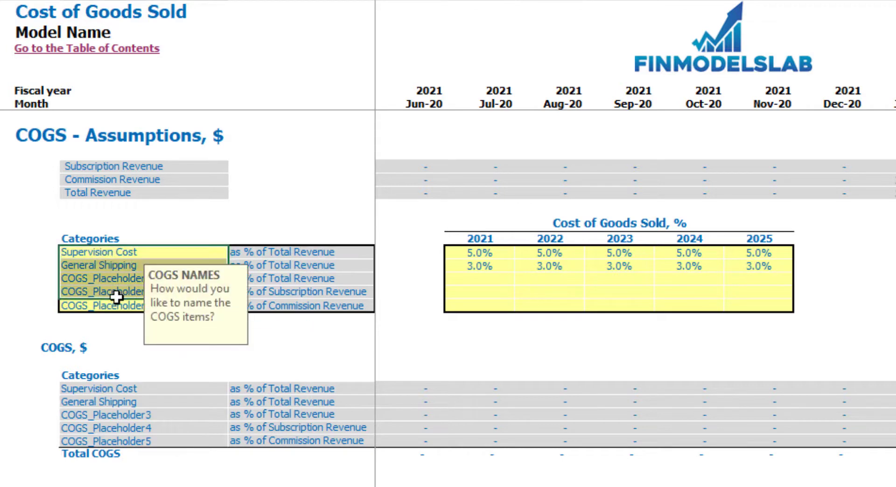
{"action": "left_click", "coordinate": [106, 252]}
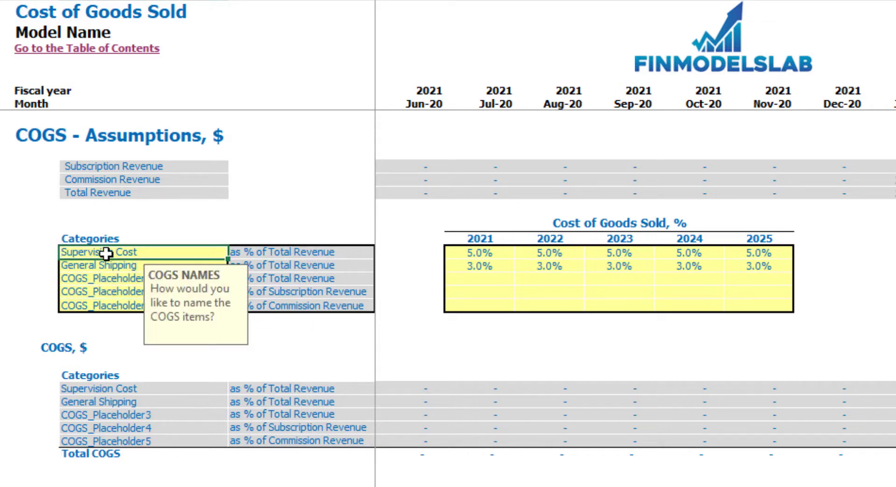
{"action": "type", "text": "CoGS component 1"}
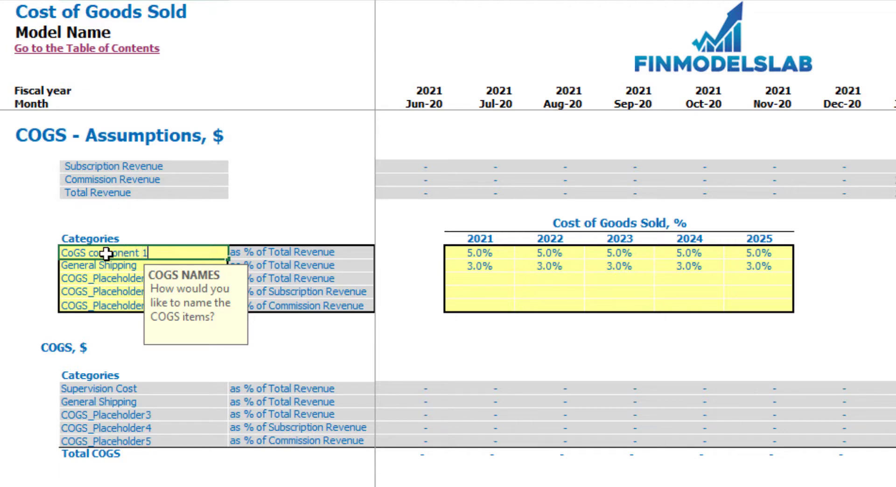
{"action": "key", "text": "Return"}
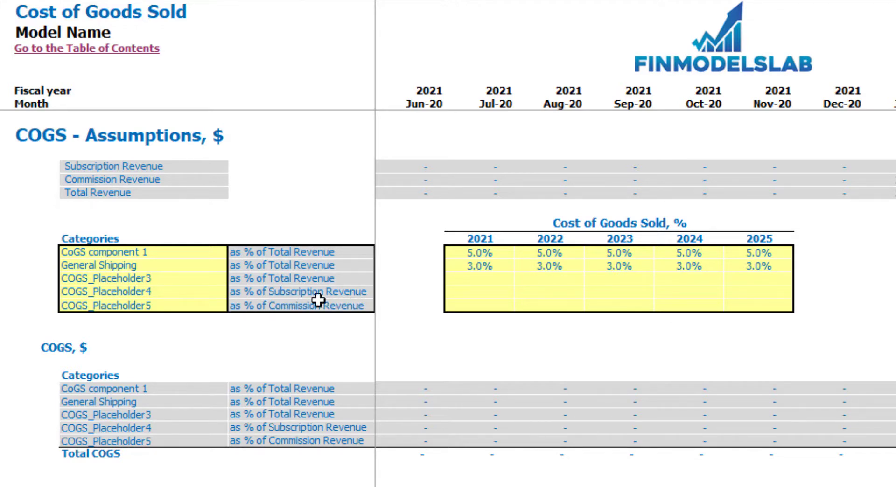
Step: Inspect the revenue bases assigned to COGS_Placeholder4 and COGS_Placeholder5 in the COGS assumptions
{"action": "left_click_drag", "start_coordinate": [300, 292], "coordinate": [244, 305]}
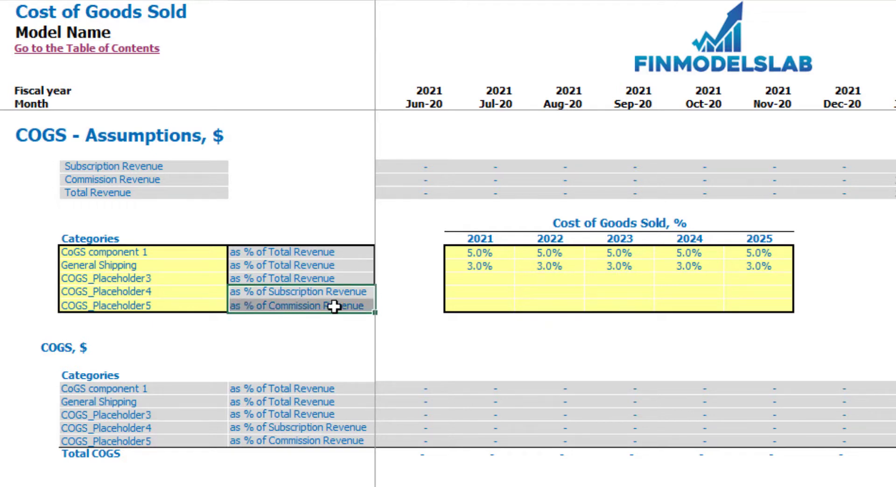
{"action": "left_click", "coordinate": [91, 252]}
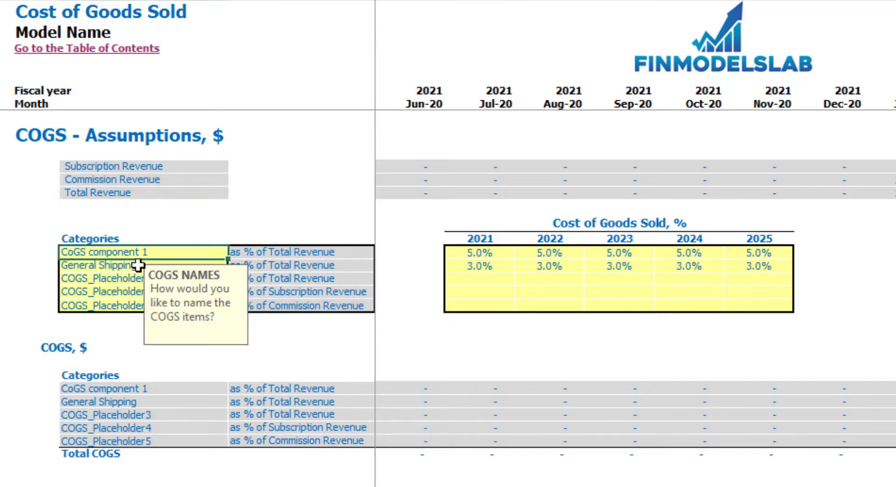
{"action": "left_click", "coordinate": [275, 210]}
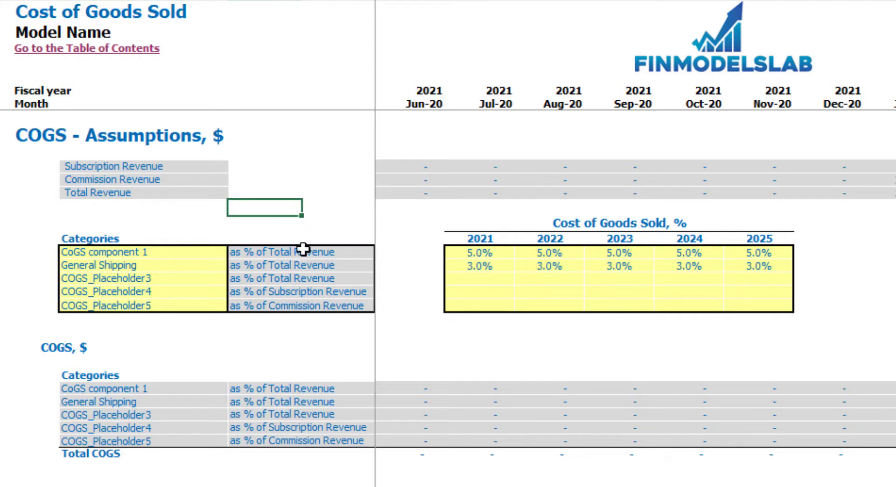
Step: Set the CoGS component 1 cost percentages for 2021 to 2025 to 10%, 9%, 8%, 7% and 6%
{"action": "left_click", "coordinate": [493, 255]}
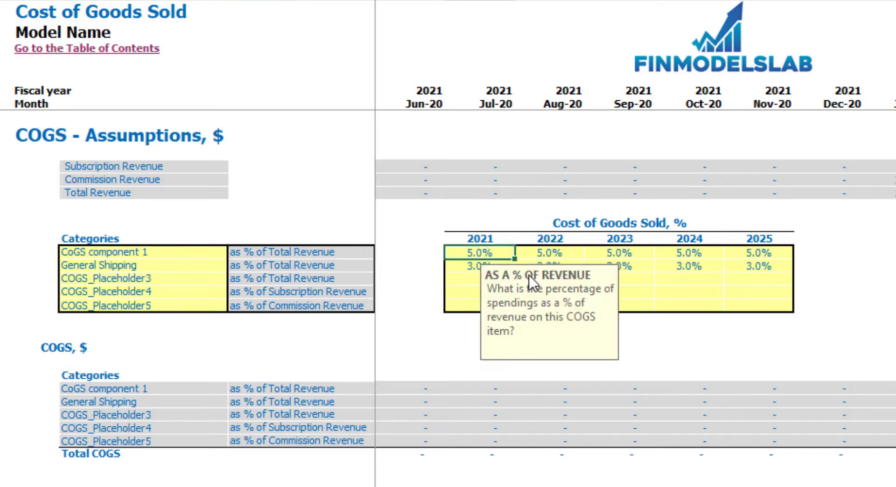
{"action": "type", "text": "10"}
{"action": "key", "text": "Tab"}
{"action": "type", "text": "9"}
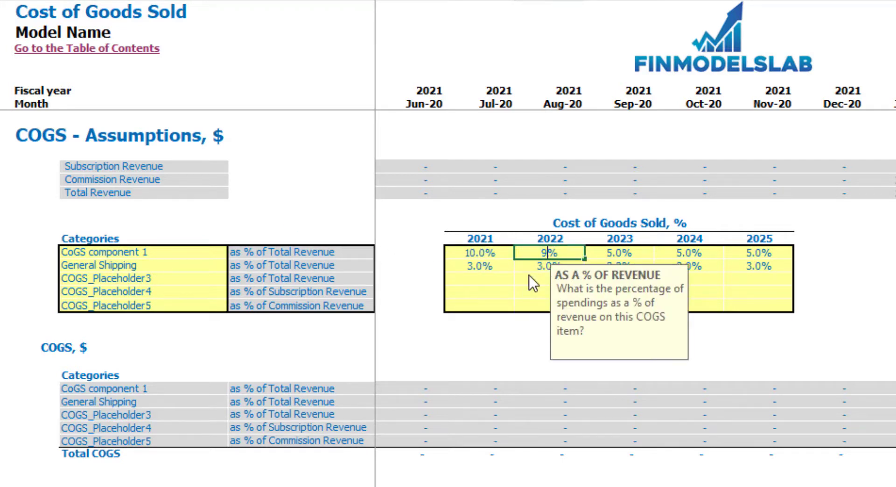
{"action": "key", "text": "Tab"}
{"action": "type", "text": "8"}
{"action": "key", "text": "Tab"}
{"action": "type", "text": "7"}
{"action": "key", "text": "Tab"}
{"action": "type", "text": "6"}
{"action": "key", "text": "Tab"}
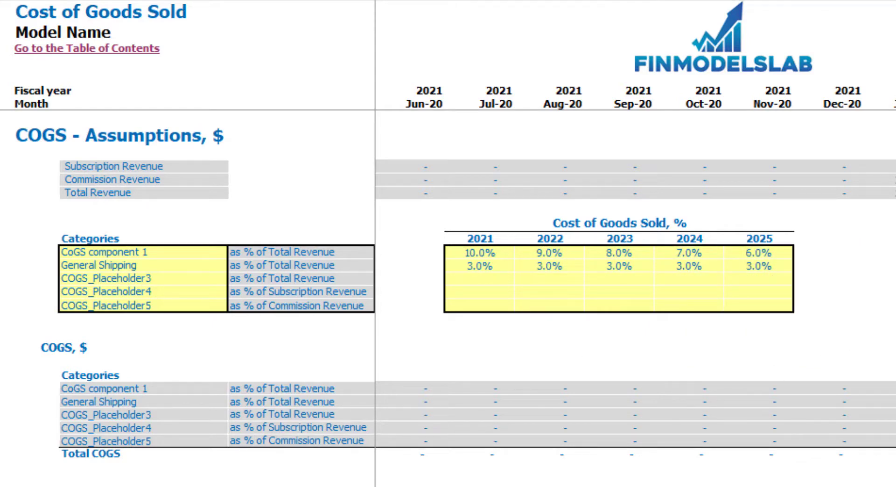
Step: Review the calculated COGS category rows, and expand Total COGS on the Income Statement to inspect its component lines
{"action": "left_click_drag", "start_coordinate": [1, 389], "coordinate": [1, 441]}
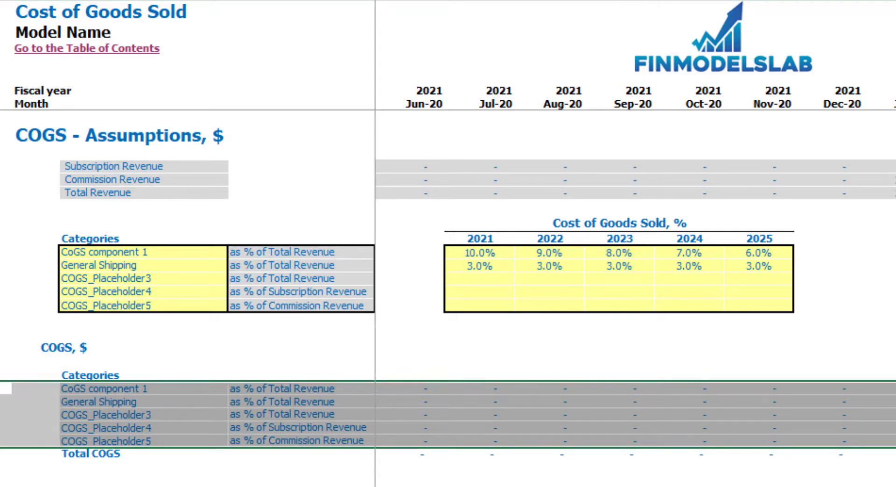
{"action": "key", "text": "ctrl+Page_Down"}
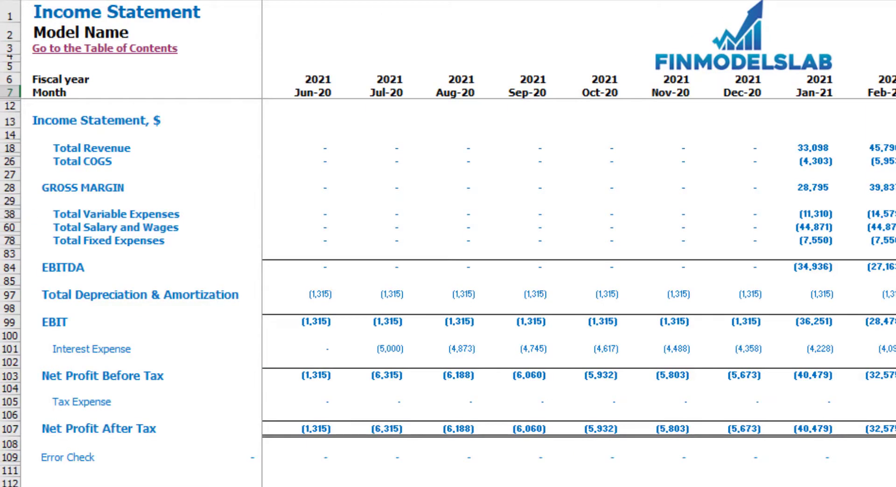
{"action": "left_click", "coordinate": [1, 162]}
{"action": "left_click_drag", "start_coordinate": [10, 188], "coordinate": [5, 242]}
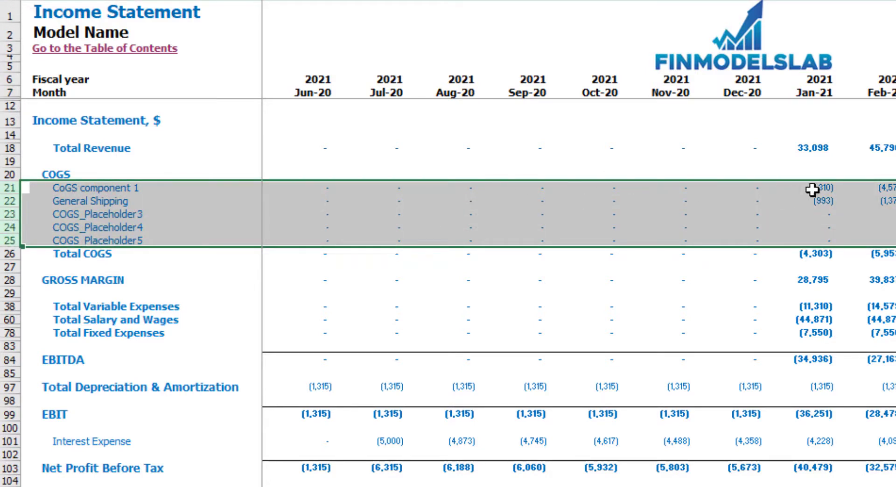
{"action": "left_click", "coordinate": [826, 162]}
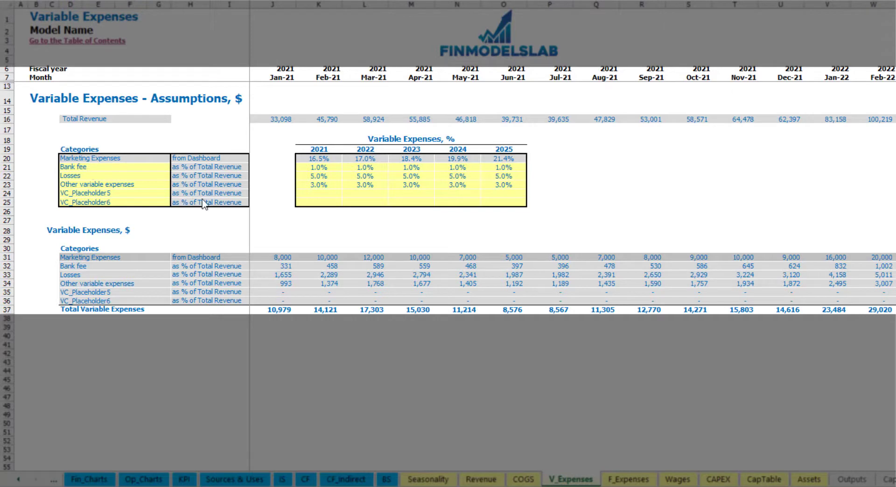
Step: Set the Bank fee percentages for 2021 to 2025 to 2%, 1.8%, 1.6%, 1.4% and 1.2% of Total Revenue
{"action": "left_click", "coordinate": [84, 169]}
{"action": "left_click", "coordinate": [317, 176]}
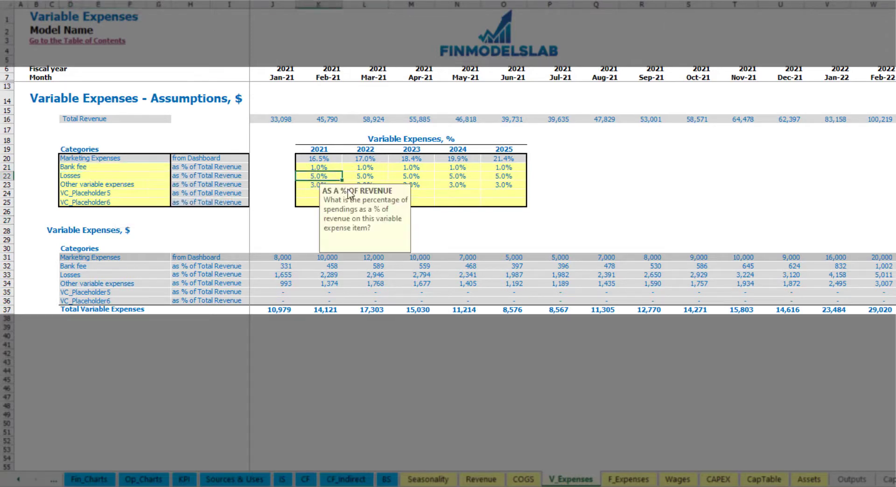
{"action": "left_click", "coordinate": [336, 166]}
{"action": "type", "text": "2"}
{"action": "key", "text": "Tab"}
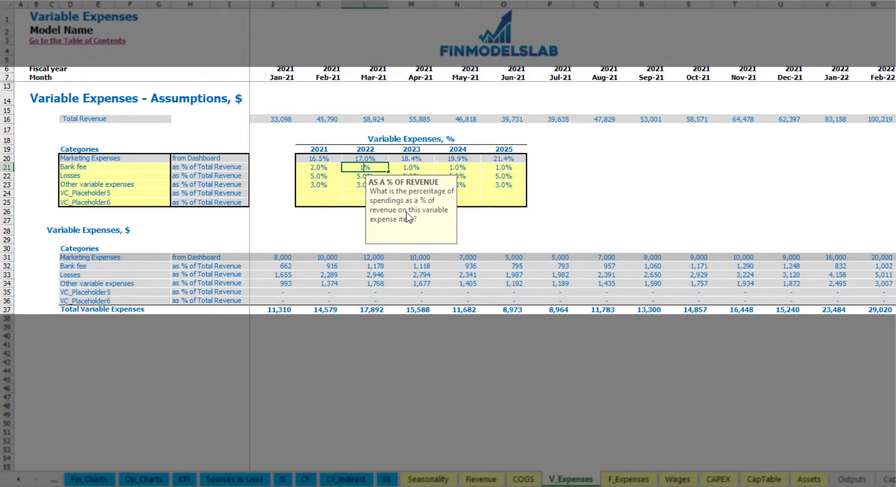
{"action": "key", "text": "Tab"}
{"action": "type", "text": "1.6"}
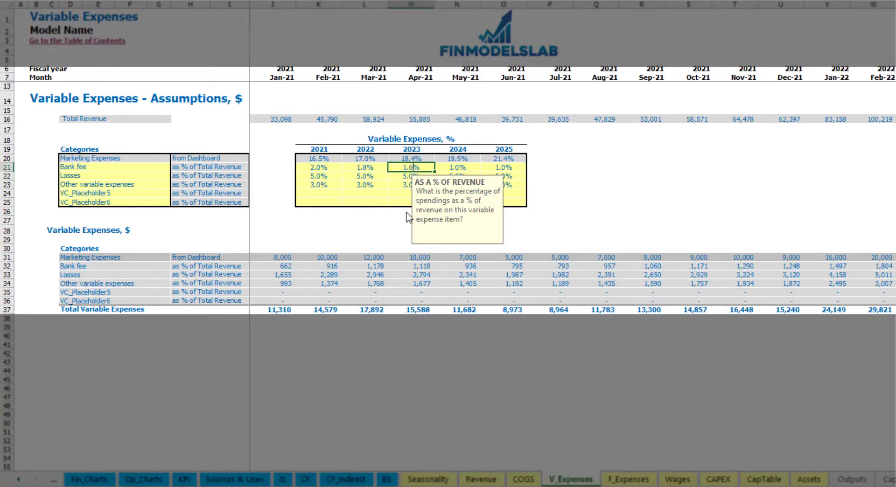
{"action": "key", "text": "Tab"}
{"action": "type", "text": "1.4"}
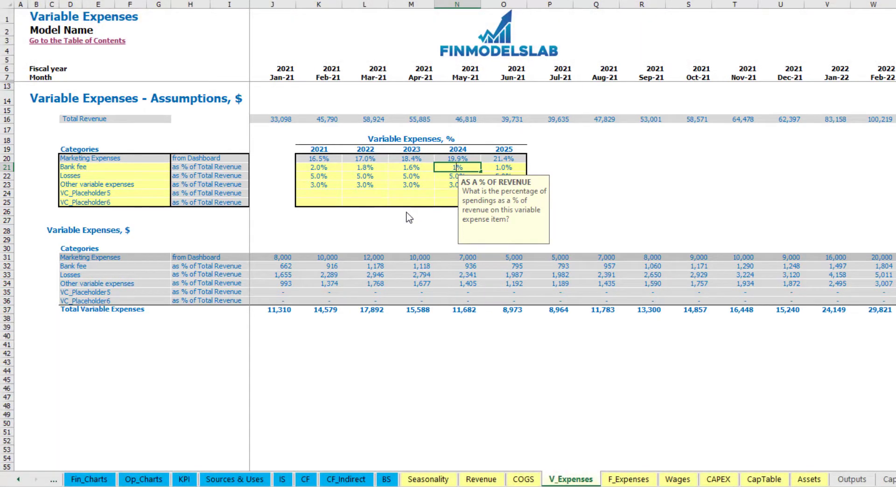
{"action": "key", "text": "Tab"}
{"action": "type", "text": "1"}
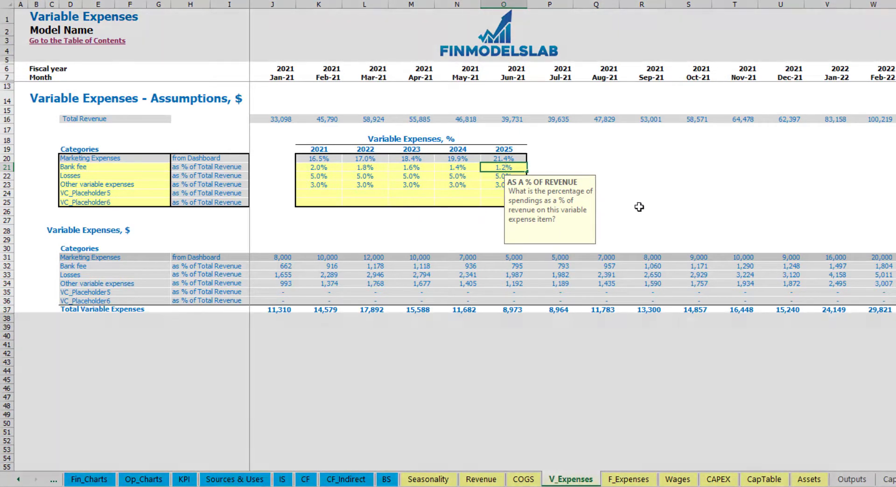
Step: Open the Income Statement and expand Total Variable Expenses to inspect its component lines
{"action": "left_click", "coordinate": [687, 194]}
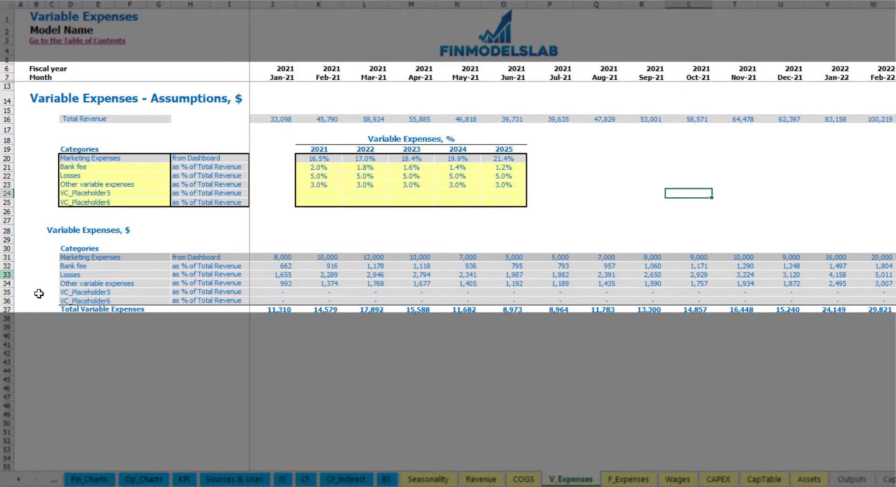
{"action": "left_click", "coordinate": [283, 480]}
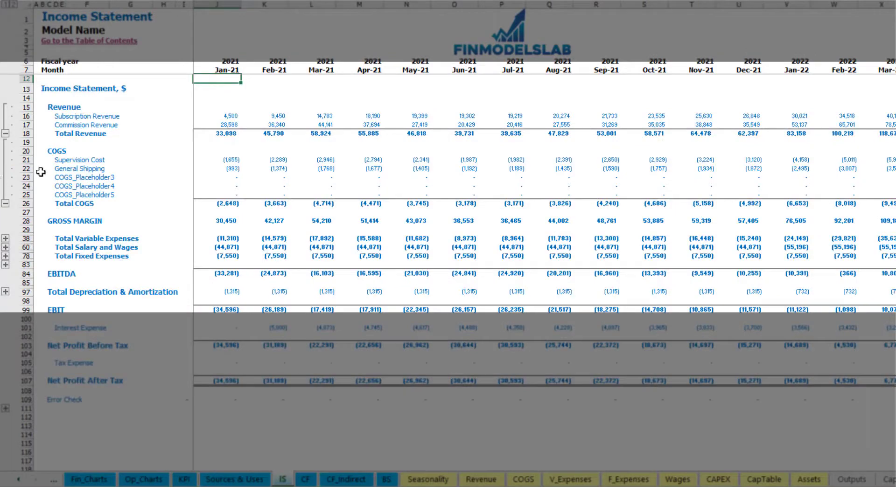
{"action": "left_click", "coordinate": [6, 238]}
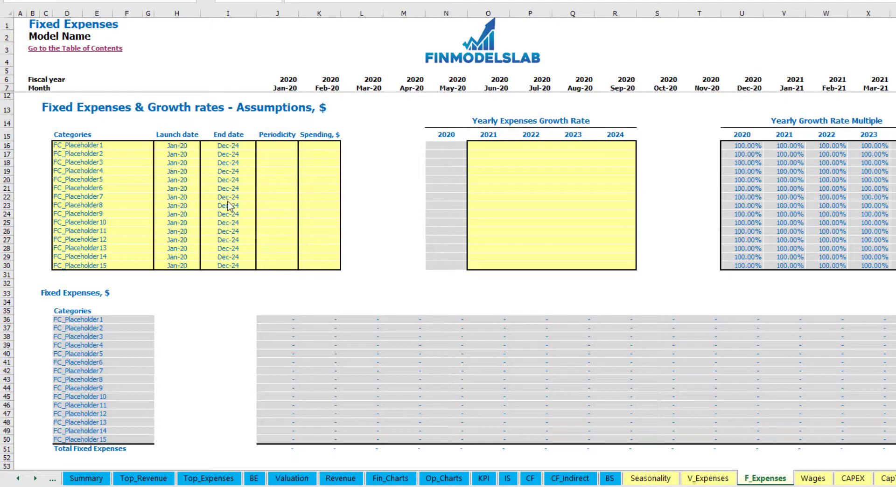
Step: Rename the first fixed expense category as Utilities and set its launch date to Mar-20
{"action": "left_click", "coordinate": [105, 145]}
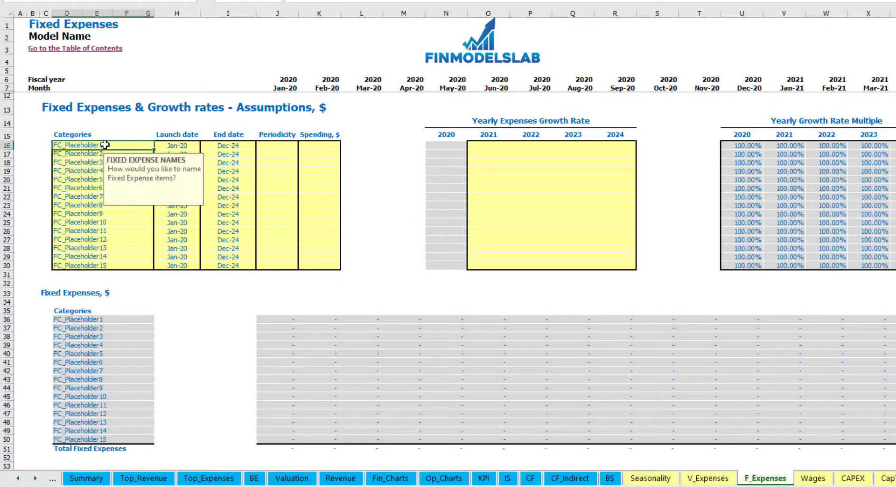
{"action": "type", "text": "Utilities"}
{"action": "key", "text": "Return"}
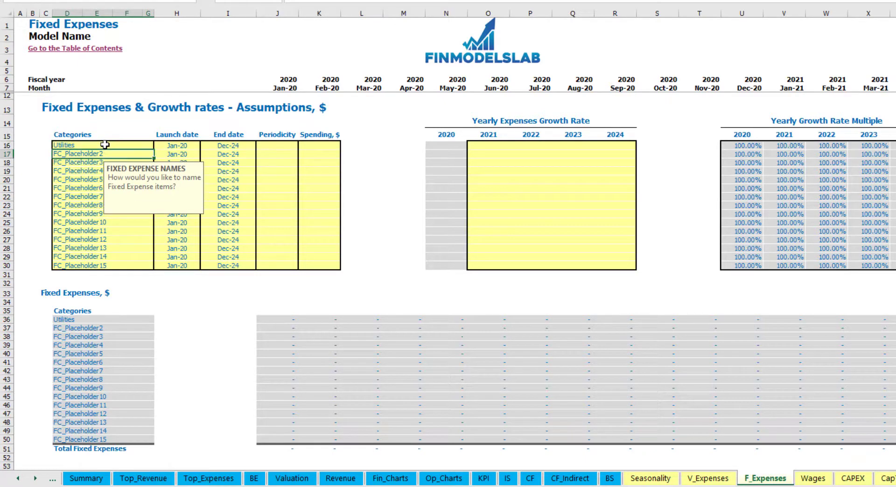
{"action": "left_click", "coordinate": [182, 146]}
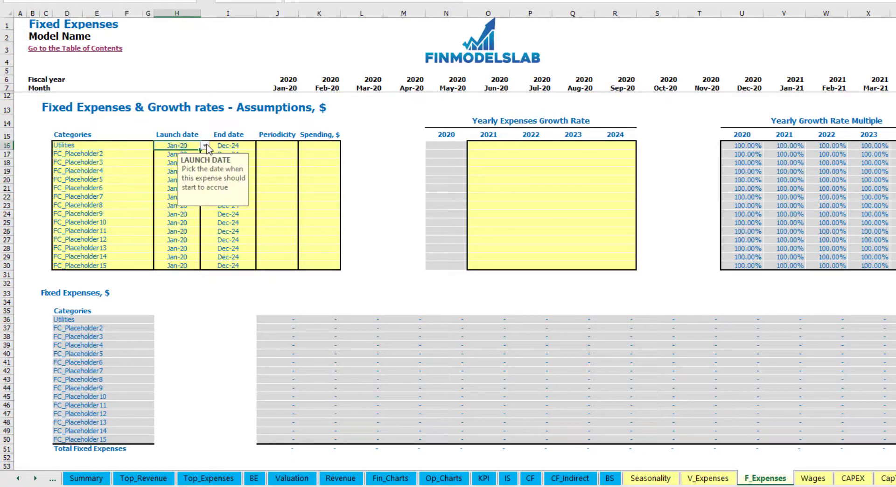
{"action": "left_click", "coordinate": [205, 147]}
{"action": "left_click", "coordinate": [178, 168]}
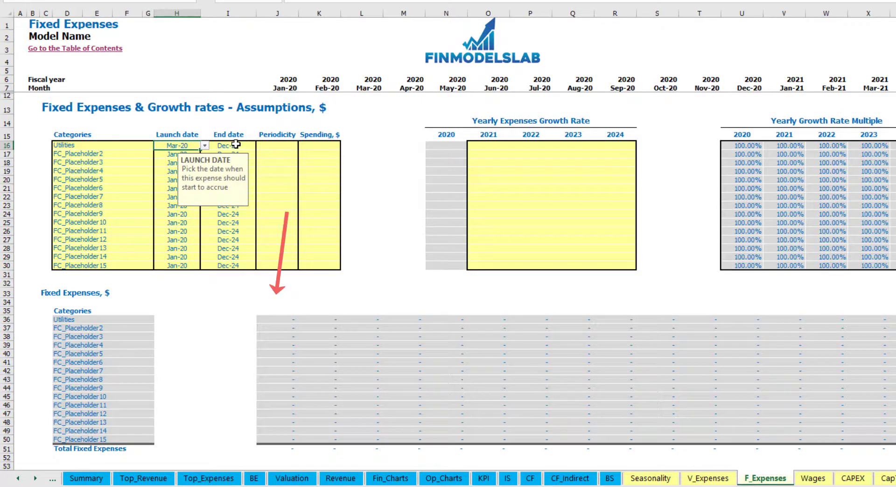
Step: Check the Utilities end date and inspect the extent of the monthly timeline on the Fixed Expenses sheet
{"action": "left_click", "coordinate": [236, 145]}
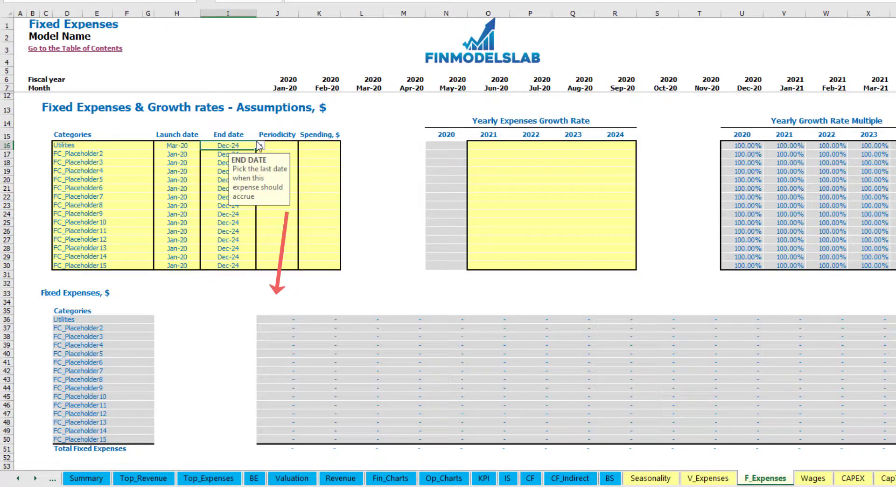
{"action": "left_click", "coordinate": [284, 91]}
{"action": "key", "text": "ctrl+Right"}
{"action": "key", "text": "ctrl+Left"}
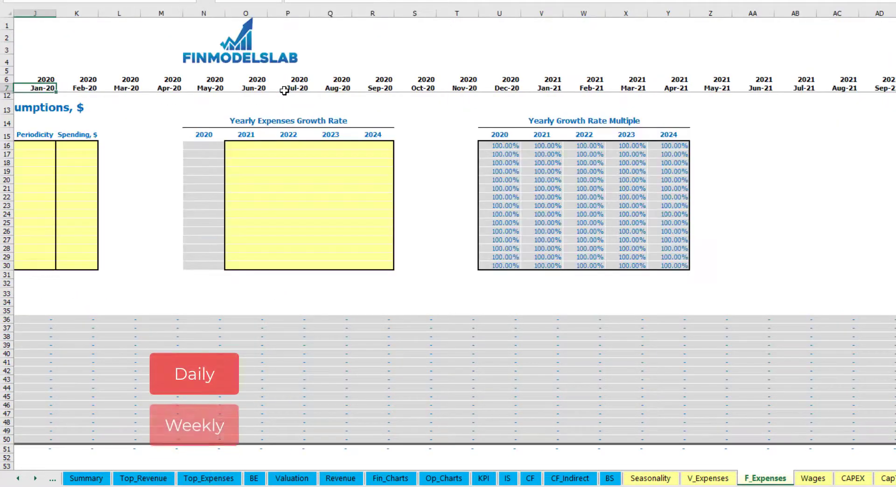
{"action": "key", "text": "Left"}
{"action": "key", "text": "Left"}
{"action": "key", "text": "Left"}
{"action": "key", "text": "Left"}
{"action": "key", "text": "Left"}
{"action": "key", "text": "Left"}
{"action": "key", "text": "Left"}
{"action": "key", "text": "Left"}
{"action": "key", "text": "Left"}
{"action": "left_click", "coordinate": [117, 146]}
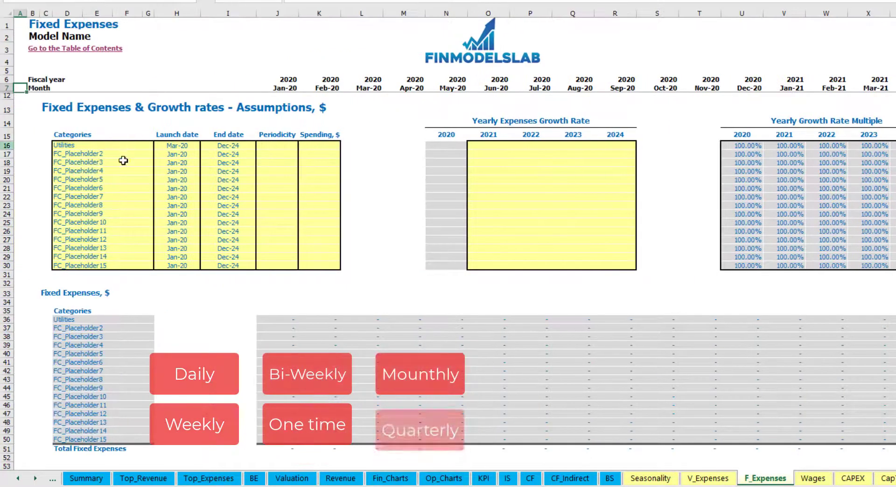
Step: Set the Utilities periodicity to Daily and its spending to $50
{"action": "left_click", "coordinate": [267, 147]}
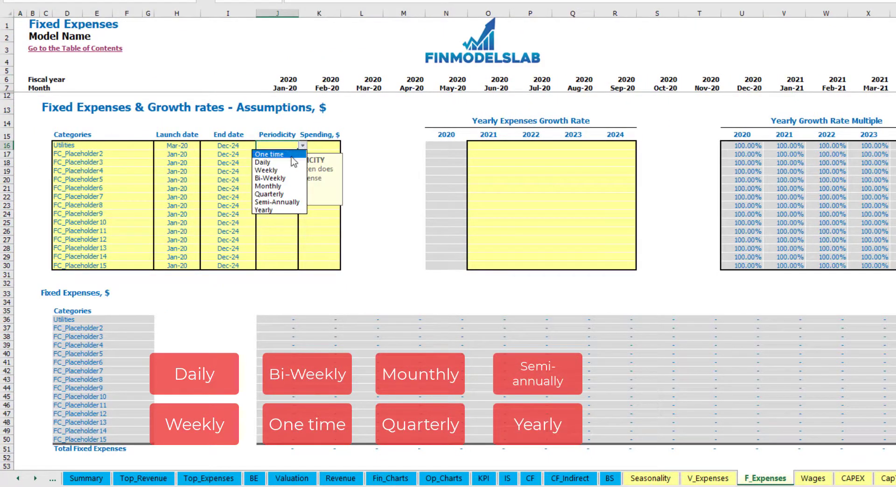
{"action": "left_click", "coordinate": [279, 162]}
{"action": "key", "text": "Tab"}
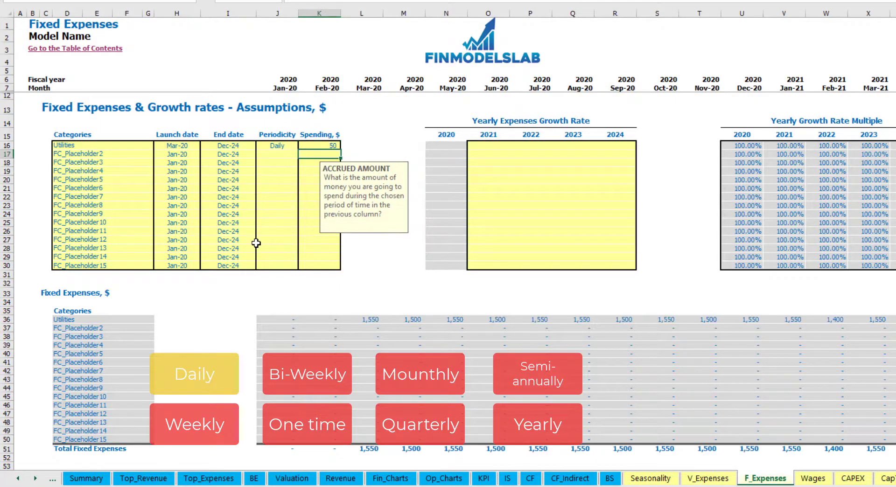
Step: Compare the calculated Utilities expenses for the first months from Mar-20 onward
{"action": "left_click", "coordinate": [367, 321]}
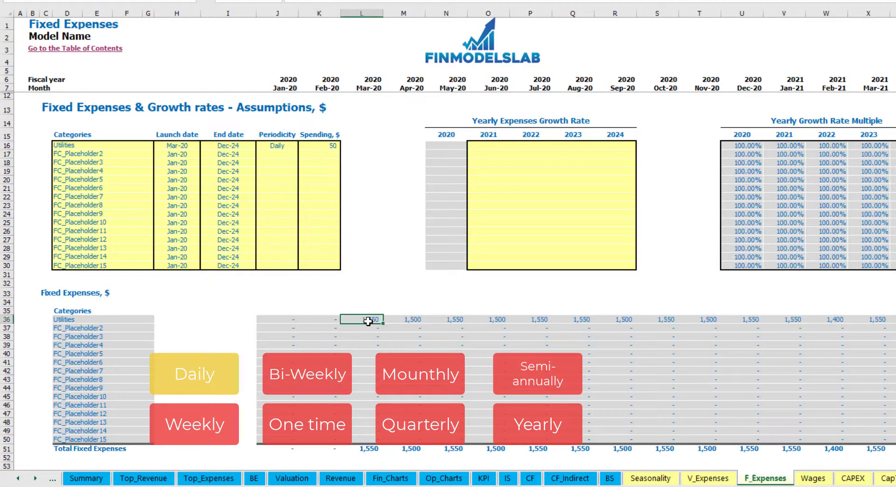
{"action": "left_click", "coordinate": [409, 321]}
{"action": "left_click", "coordinate": [458, 322]}
{"action": "left_click", "coordinate": [370, 314]}
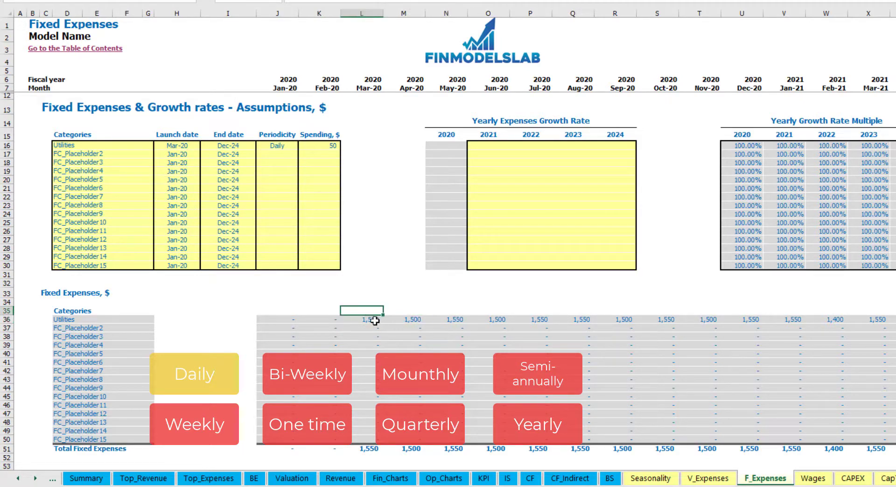
{"action": "left_click", "coordinate": [378, 321]}
{"action": "left_click", "coordinate": [398, 321]}
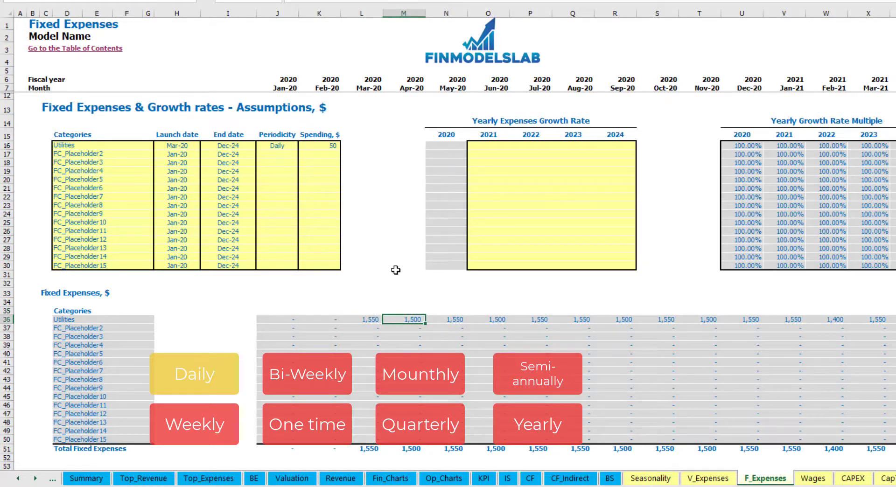
{"action": "left_click", "coordinate": [366, 88]}
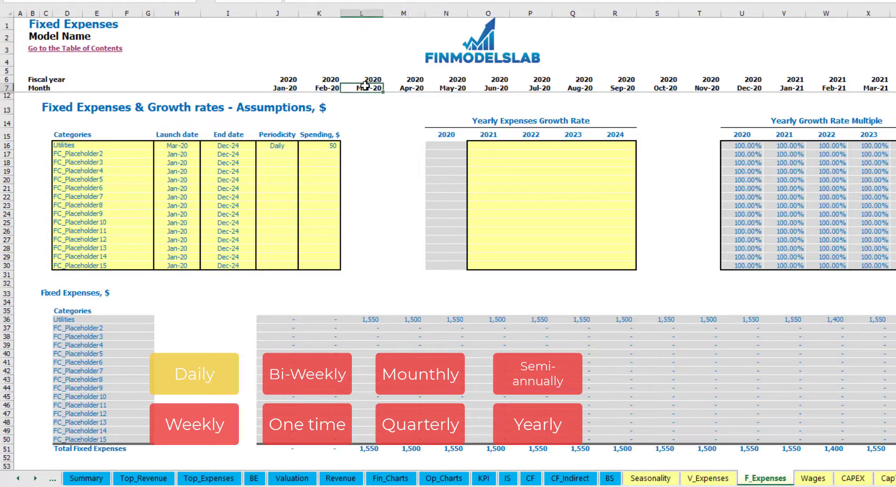
{"action": "left_click", "coordinate": [380, 322]}
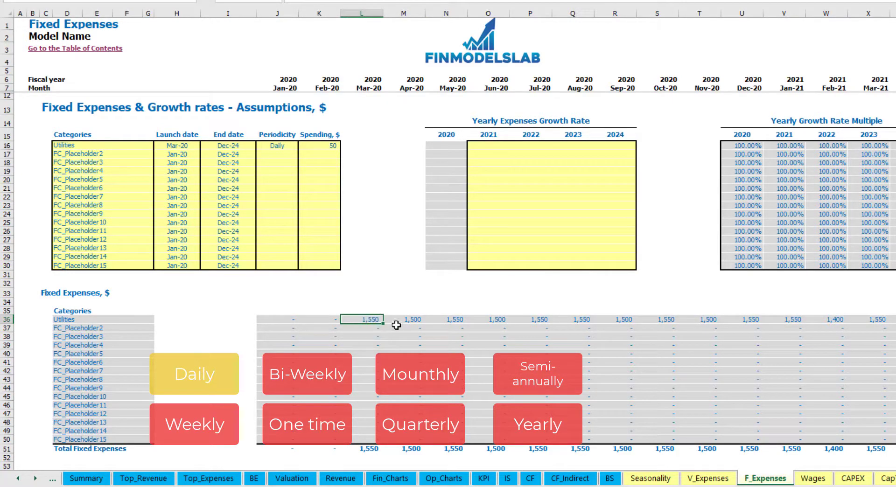
{"action": "left_click", "coordinate": [412, 322]}
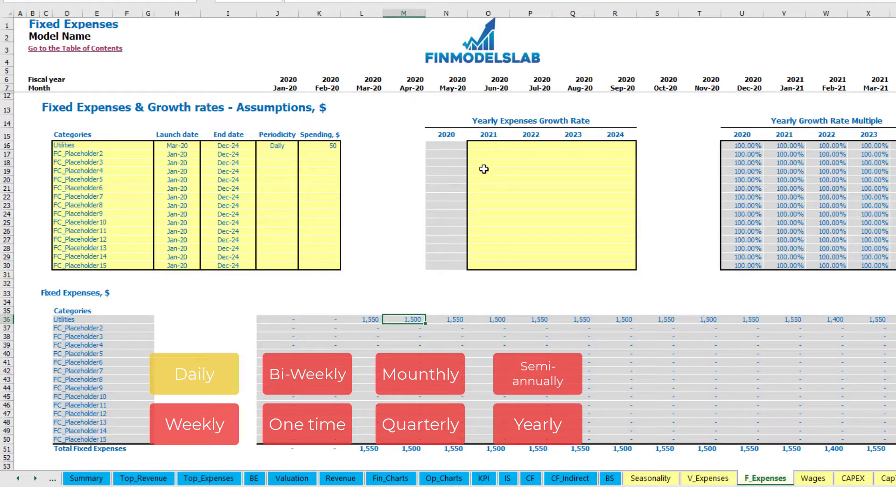
Step: Set the Utilities yearly growth rate to 5% for 2021 through 2024 and review its monthly expenses in the following years
{"action": "left_click", "coordinate": [495, 148]}
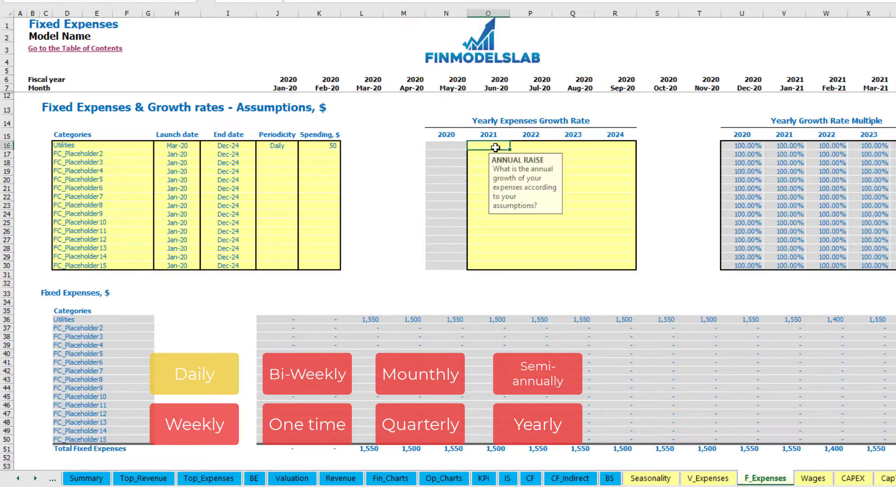
{"action": "type", "text": "5%"}
{"action": "key", "text": "ctrl+Return"}
{"action": "key", "text": "ctrl+c"}
{"action": "key", "text": "Right"}
{"action": "key", "text": "shift+Right"}
{"action": "key", "text": "shift+Right"}
{"action": "key", "text": "ctrl+v"}
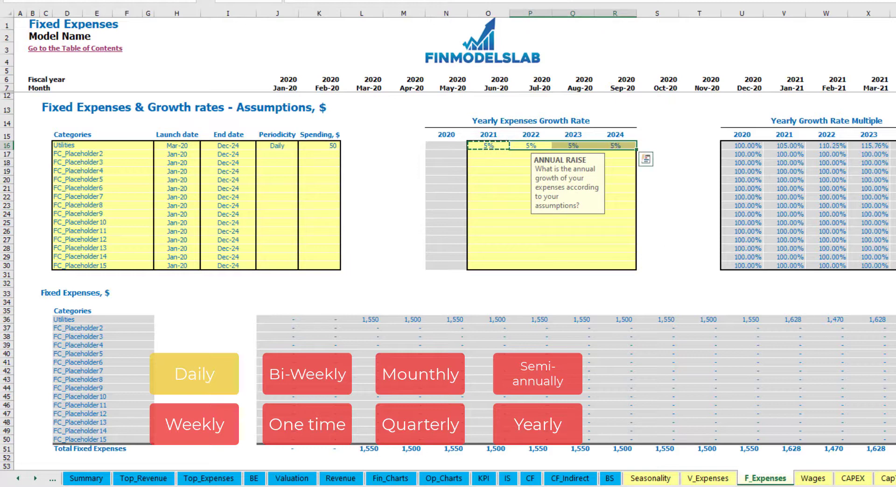
{"action": "left_click_drag", "start_coordinate": [490, 146], "coordinate": [607, 146]}
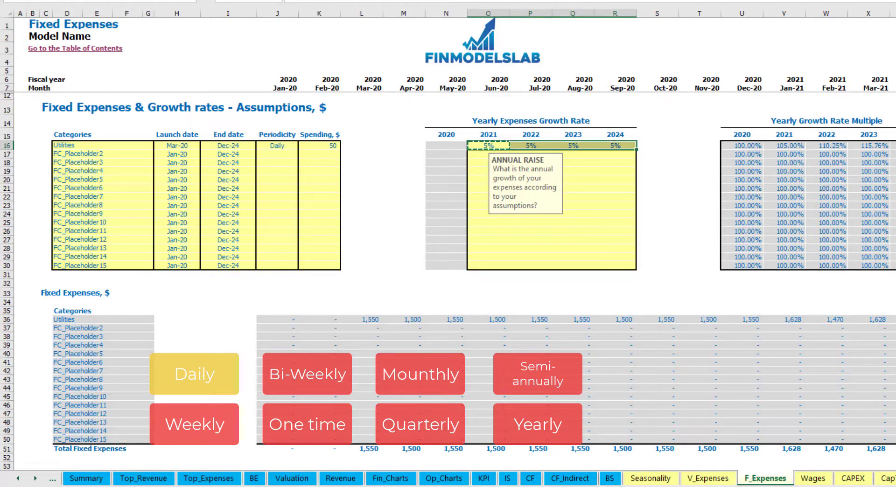
{"action": "scroll", "coordinate": [448, 280], "scroll_direction": "right", "scroll_amount": 10}
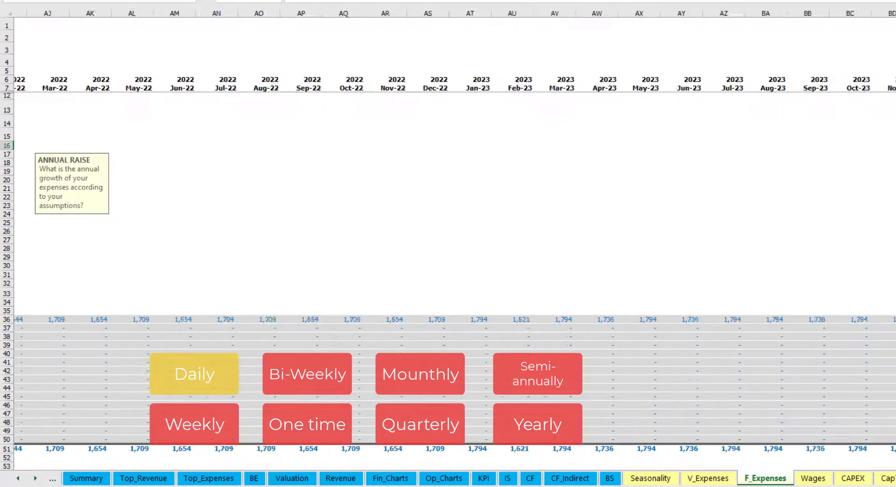
{"action": "scroll", "coordinate": [449, 280], "scroll_direction": "left", "scroll_amount": 10}
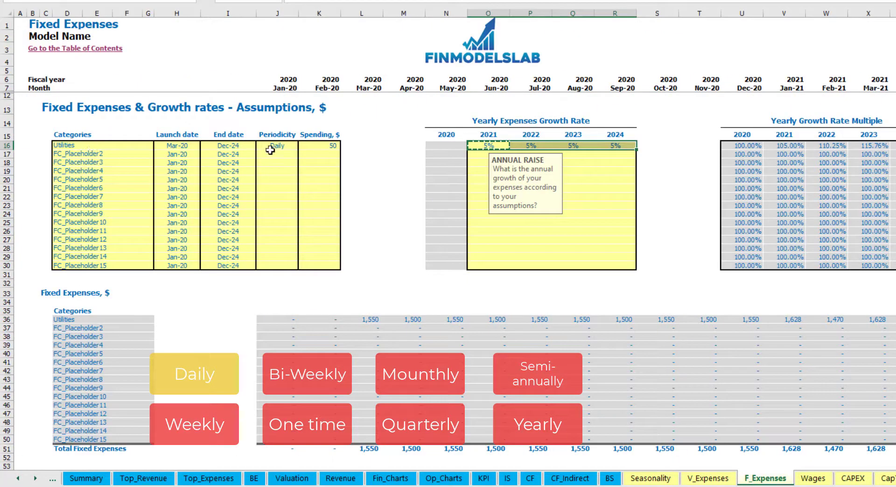
Step: Rename the second fixed expense category as Advertising and select its launch date
{"action": "left_click", "coordinate": [112, 151]}
{"action": "type", "text": "A"}
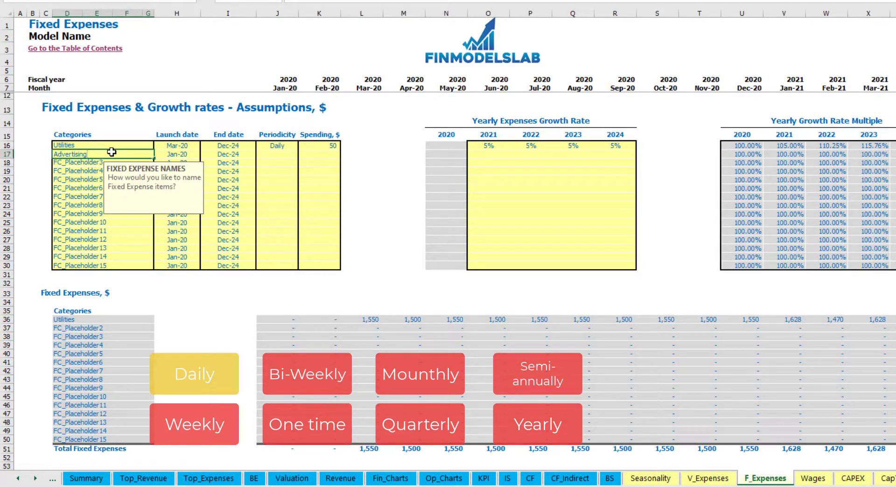
{"action": "type", "text": "dvertising"}
{"action": "key", "text": "Return"}
{"action": "left_click", "coordinate": [176, 155]}
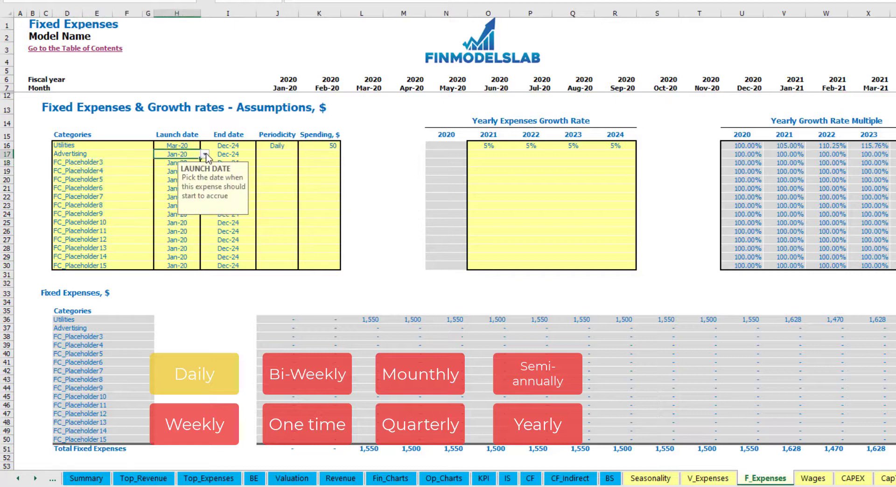
Step: Set the Advertising expense's launch date to Mar-20 and its end date to Aug-24
{"action": "left_click", "coordinate": [205, 154]}
{"action": "left_click", "coordinate": [176, 176]}
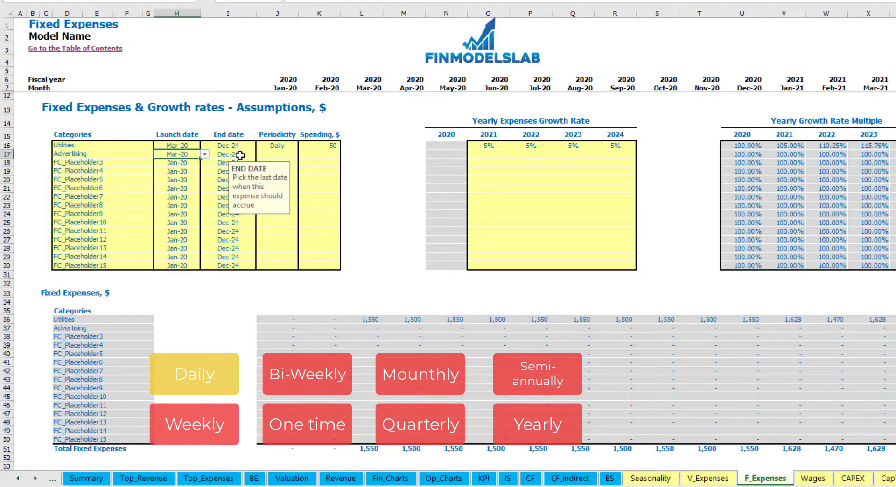
{"action": "left_click", "coordinate": [240, 156]}
{"action": "left_click", "coordinate": [260, 154]}
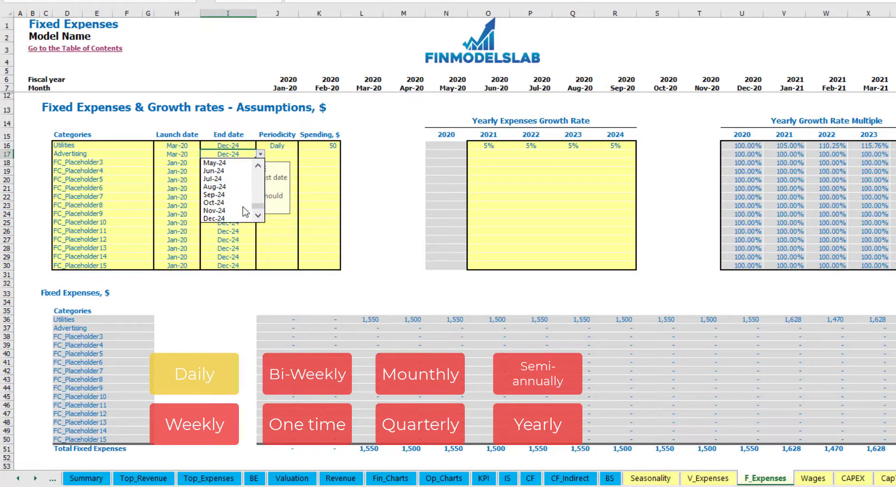
{"action": "left_click", "coordinate": [243, 186]}
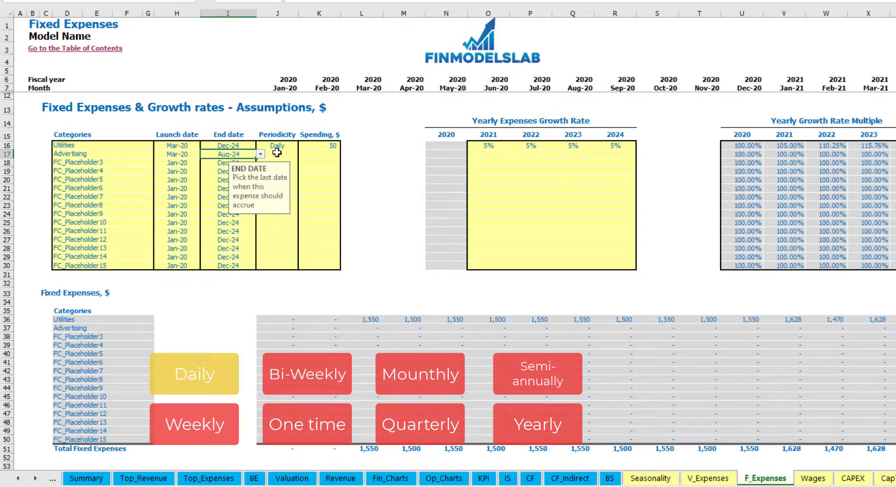
Step: Set Advertising to Weekly periodicity with spending of 100, and check its row in the monthly Fixed Expenses table
{"action": "left_click", "coordinate": [277, 154]}
{"action": "left_click", "coordinate": [302, 154]}
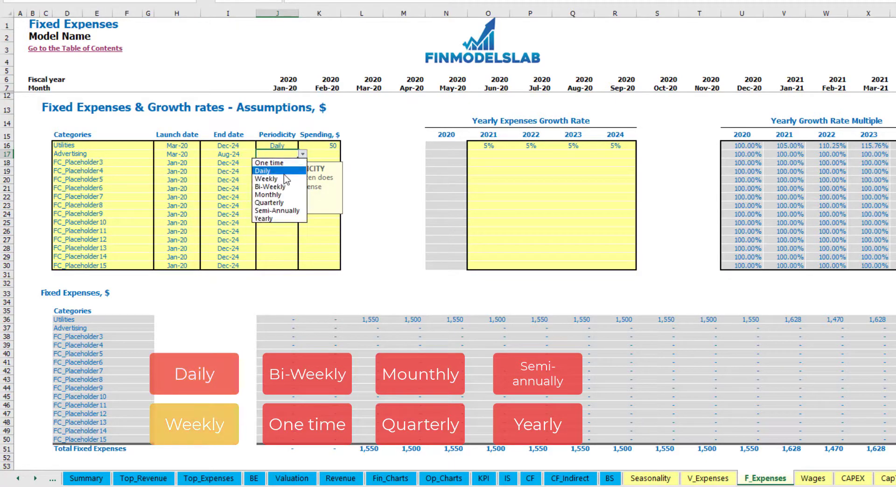
{"action": "left_click", "coordinate": [283, 179]}
{"action": "left_click", "coordinate": [317, 157]}
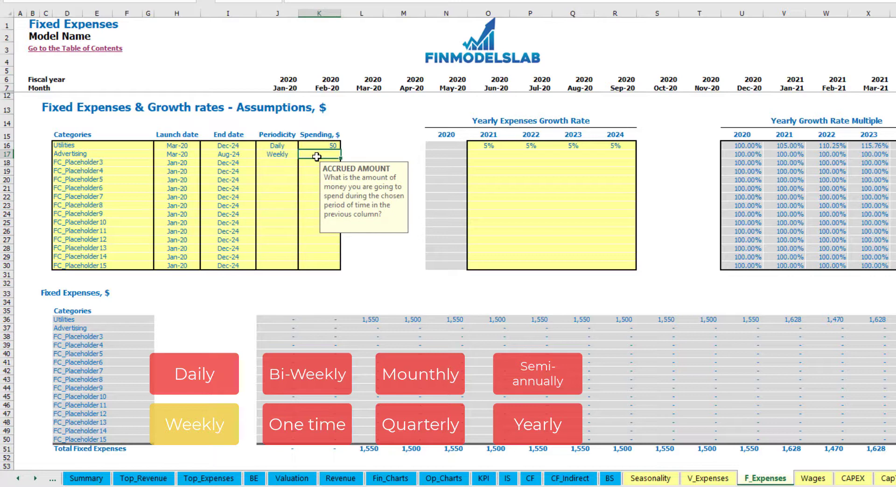
{"action": "key", "text": "Return"}
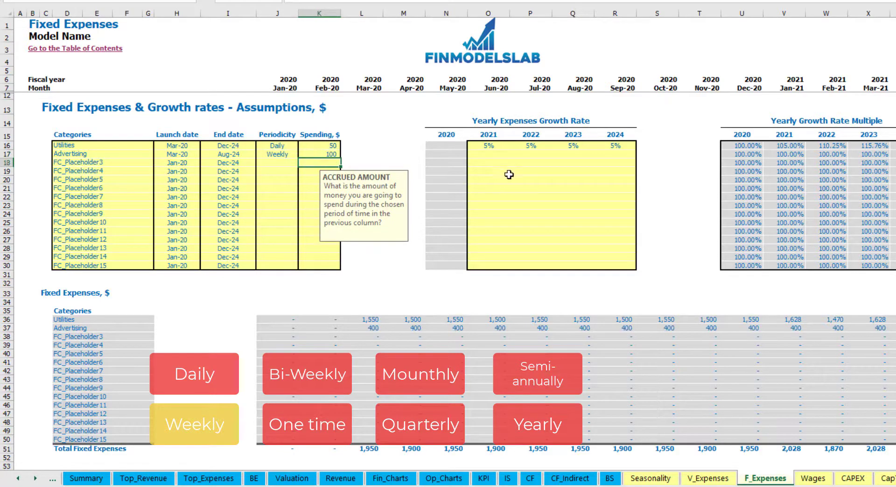
{"action": "left_click", "coordinate": [378, 331]}
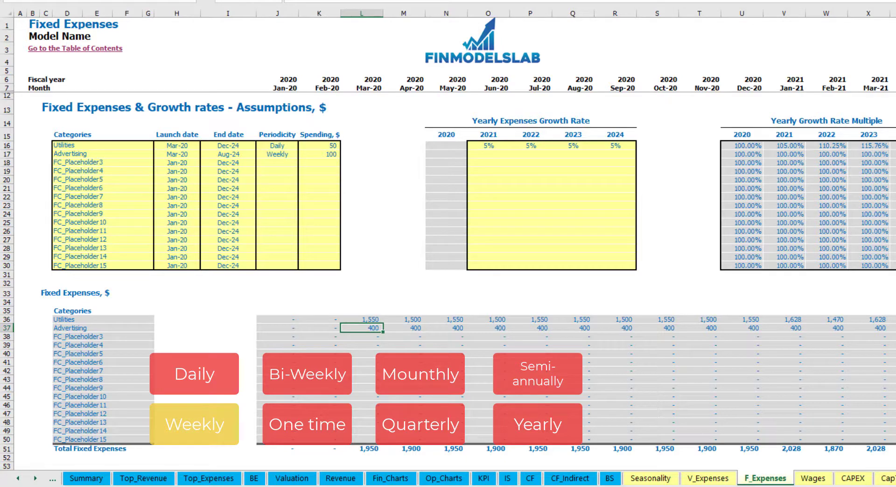
{"action": "scroll", "coordinate": [448, 234], "scroll_direction": "right", "scroll_amount": 12}
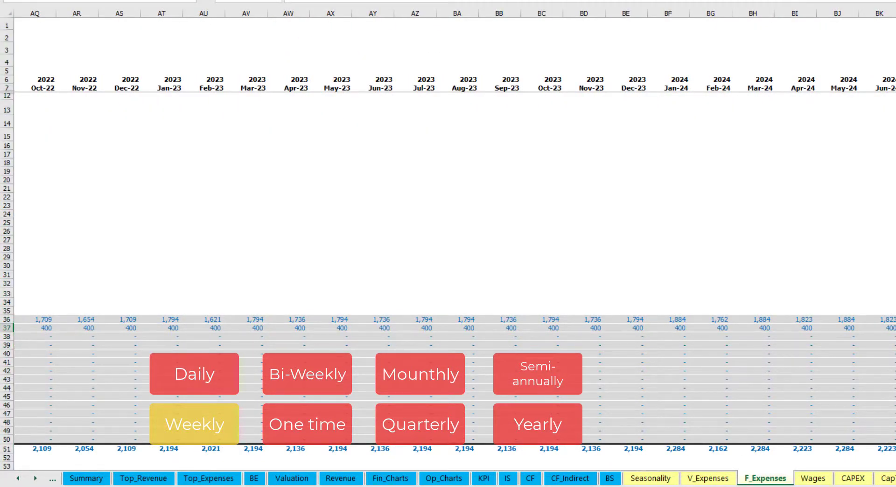
{"action": "scroll", "coordinate": [359, 208], "scroll_direction": "left", "scroll_amount": 12}
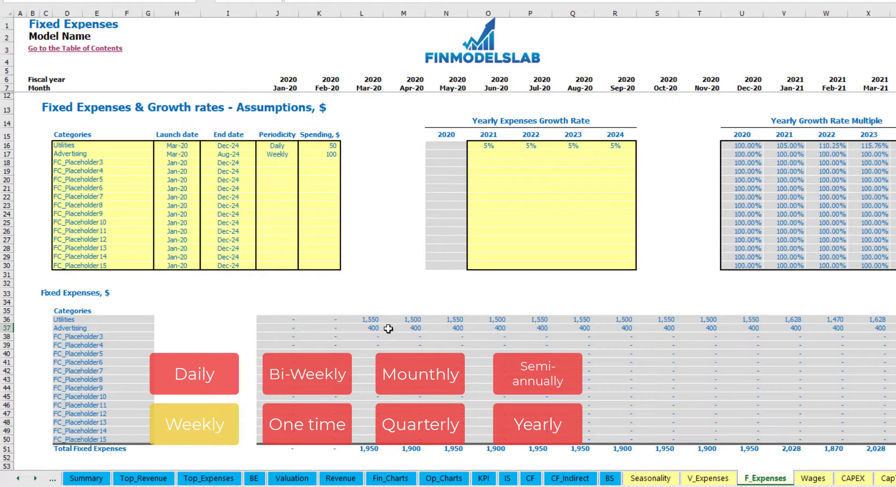
Step: Set the Advertising periodicity to Bi-Weekly and its spending to 500
{"action": "left_click", "coordinate": [277, 154]}
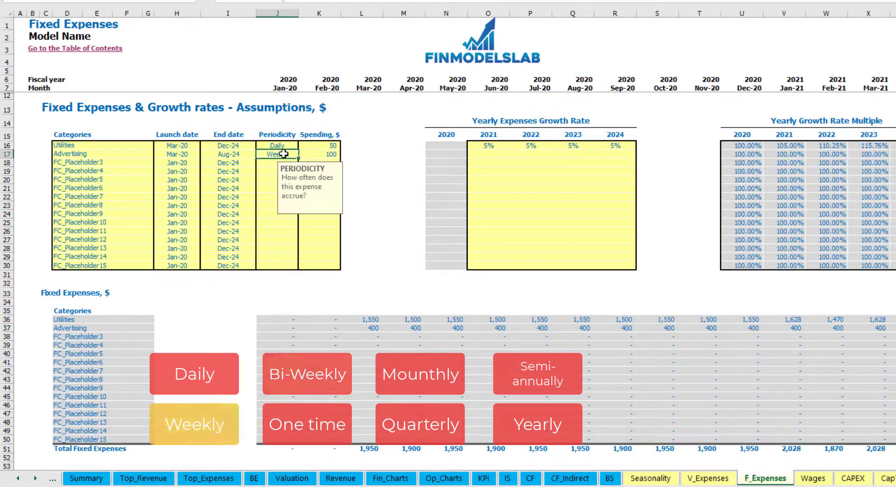
{"action": "left_click", "coordinate": [302, 154]}
{"action": "left_click", "coordinate": [289, 187]}
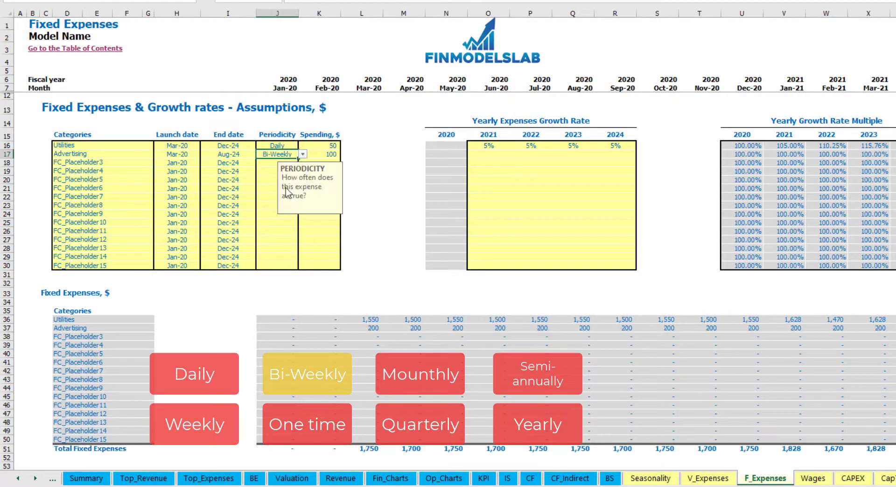
{"action": "left_click", "coordinate": [318, 155]}
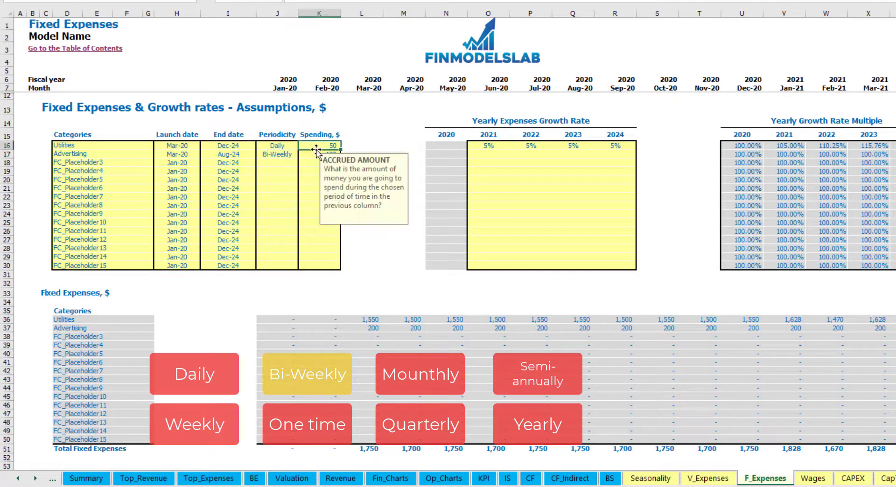
{"action": "key", "text": "Return"}
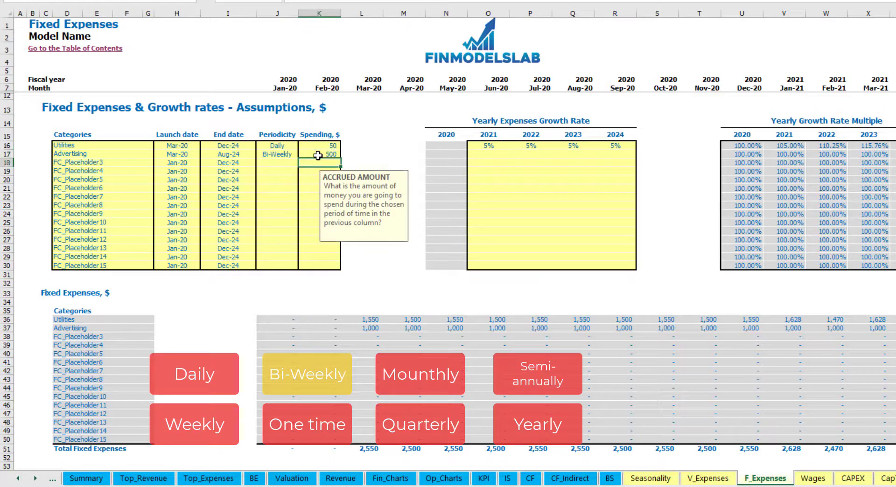
Step: Set the launch date of the Advertising expense to Jul-20
{"action": "left_click", "coordinate": [195, 155]}
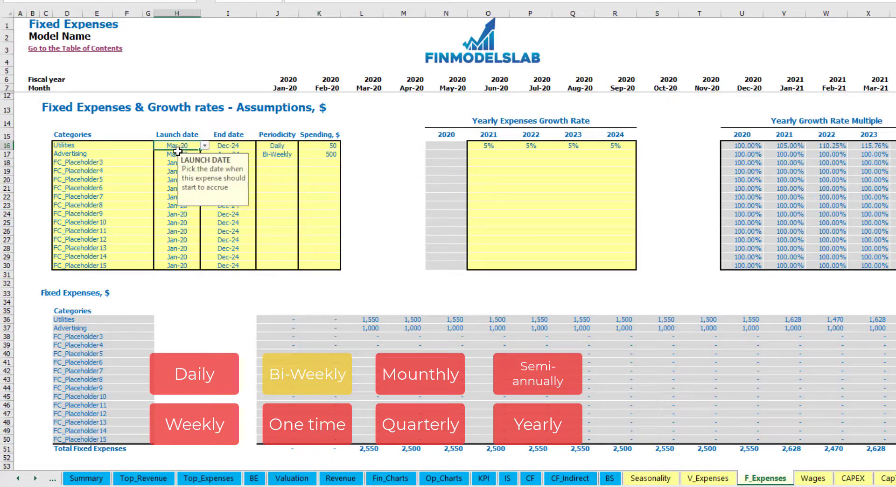
{"action": "key", "text": "Right"}
{"action": "left_click", "coordinate": [194, 155]}
{"action": "left_click", "coordinate": [204, 154]}
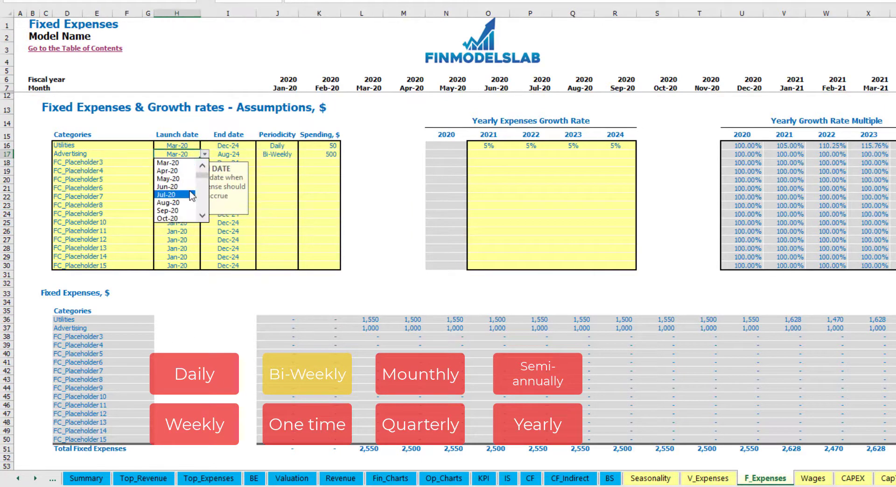
{"action": "left_click", "coordinate": [170, 214]}
Step: Examine the Advertising amounts in the monthly Fixed Expenses table from Jul-20 onward
{"action": "left_click", "coordinate": [541, 330]}
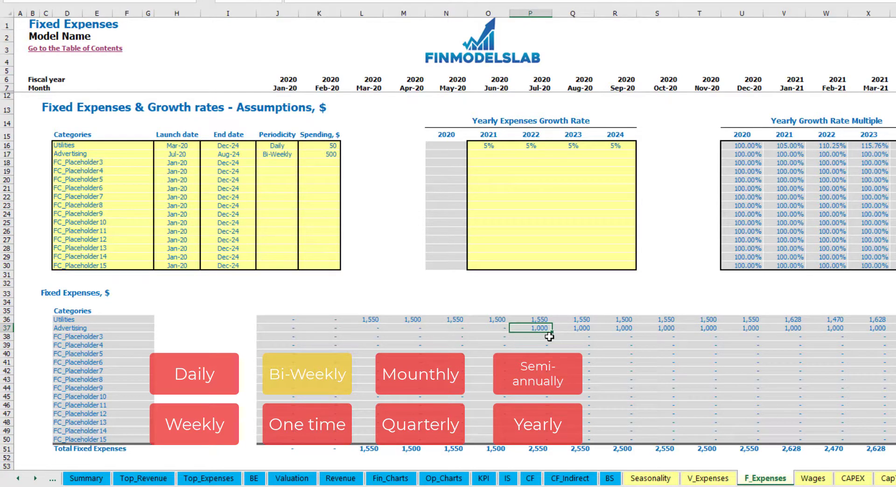
{"action": "key", "text": "Right"}
{"action": "key", "text": "Right"}
{"action": "key", "text": "Right"}
{"action": "key", "text": "Right"}
{"action": "key", "text": "Right"}
{"action": "key", "text": "Right"}
{"action": "key", "text": "Right"}
{"action": "key", "text": "Right"}
{"action": "key", "text": "Right"}
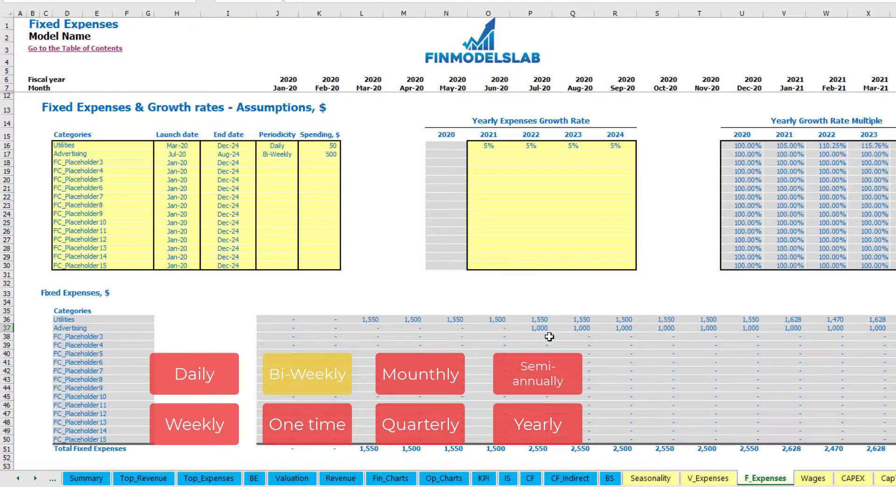
{"action": "key", "text": "Right"}
{"action": "key", "text": "Right"}
{"action": "key", "text": "Right"}
{"action": "key", "text": "Right"}
{"action": "key", "text": "Right"}
{"action": "key", "text": "Right"}
{"action": "key", "text": "Right"}
{"action": "key", "text": "ctrl+Left"}
{"action": "key", "text": "ctrl+Left"}
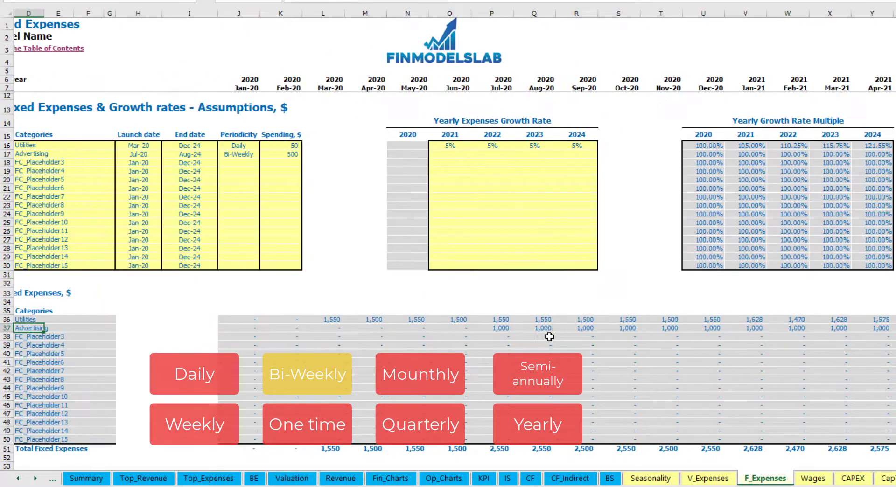
{"action": "key", "text": "Left"}
{"action": "key", "text": "Left"}
{"action": "left_click", "coordinate": [519, 329]}
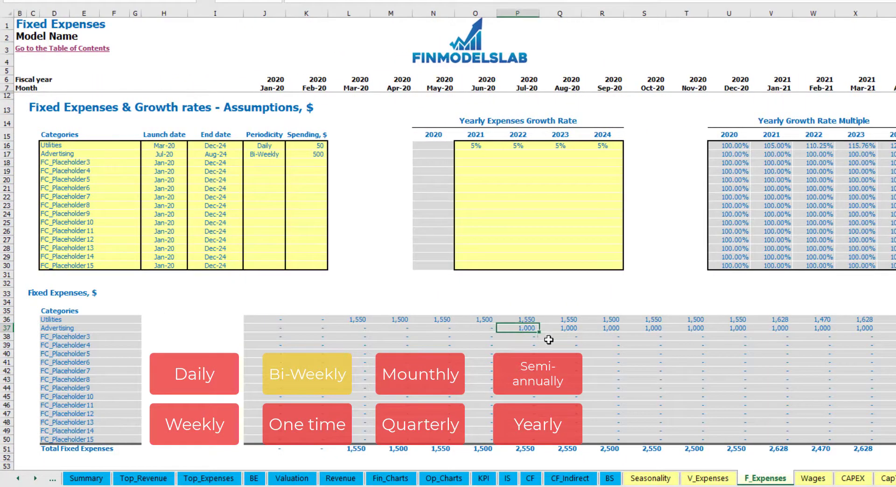
Step: Enter a 3% yearly growth rate for Advertising in 2021 and copy it to 2022 through 2024
{"action": "left_click", "coordinate": [475, 158]}
{"action": "key", "text": "Return"}
{"action": "left_click", "coordinate": [475, 157]}
{"action": "key", "text": "ctrl+c"}
{"action": "left_click_drag", "start_coordinate": [517, 155], "coordinate": [602, 154]}
{"action": "key", "text": "ctrl+v"}
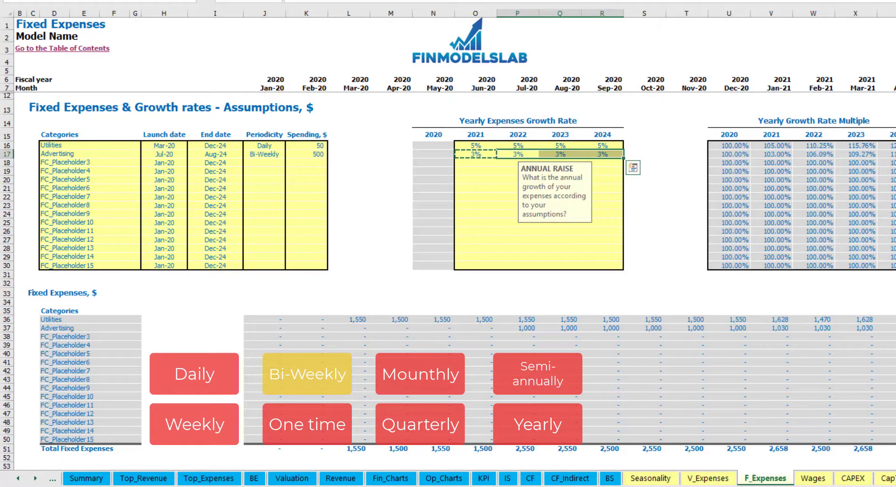
Step: Check how the yearly growth rate affects the monthly Advertising amounts from Jan-21 into 2024
{"action": "left_click", "coordinate": [518, 336]}
{"action": "left_click", "coordinate": [887, 329]}
{"action": "left_click", "coordinate": [795, 329]}
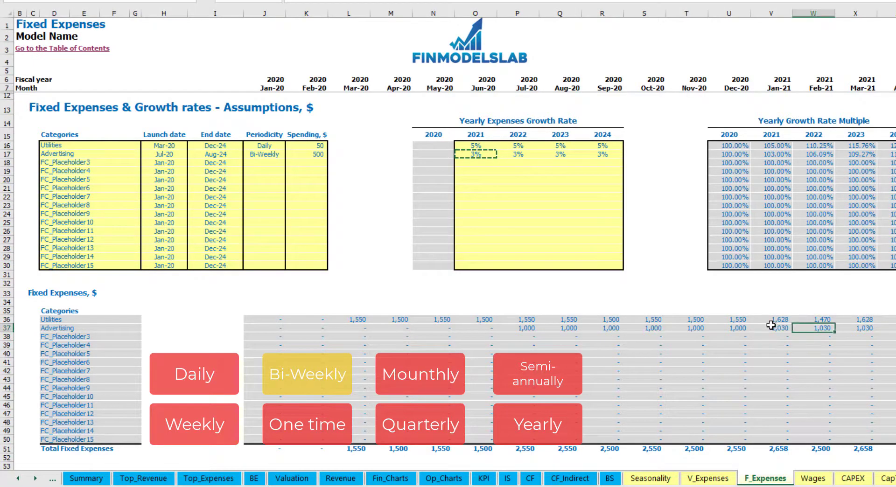
{"action": "left_click", "coordinate": [771, 326]}
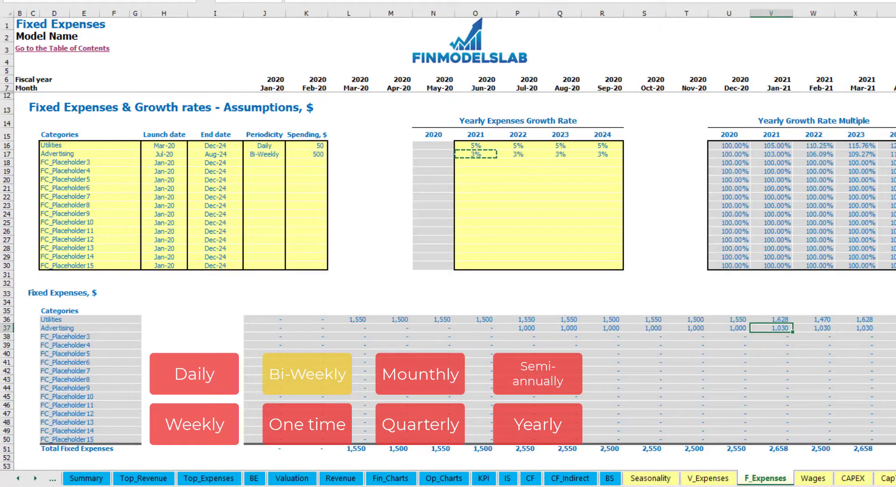
{"action": "scroll", "coordinate": [794, 329], "scroll_direction": "right", "scroll_amount": 10}
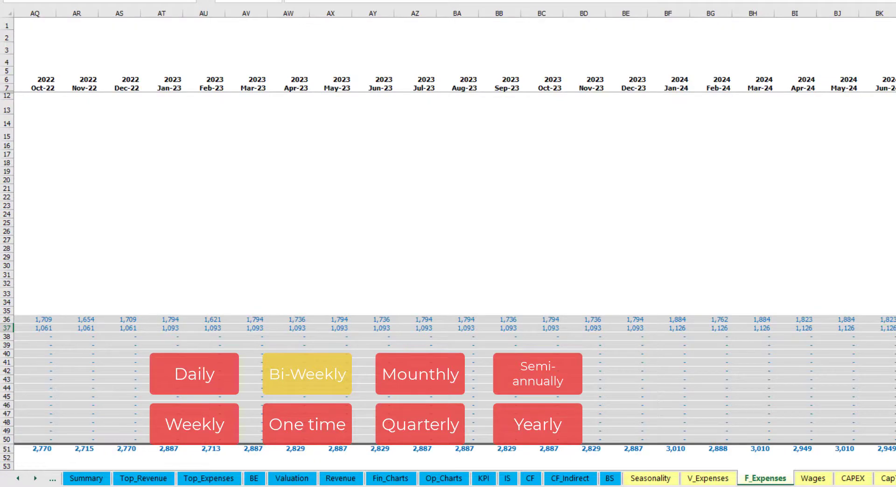
{"action": "key", "text": "ctrl+space"}
{"action": "scroll", "coordinate": [202, 210], "scroll_direction": "left", "scroll_amount": 10}
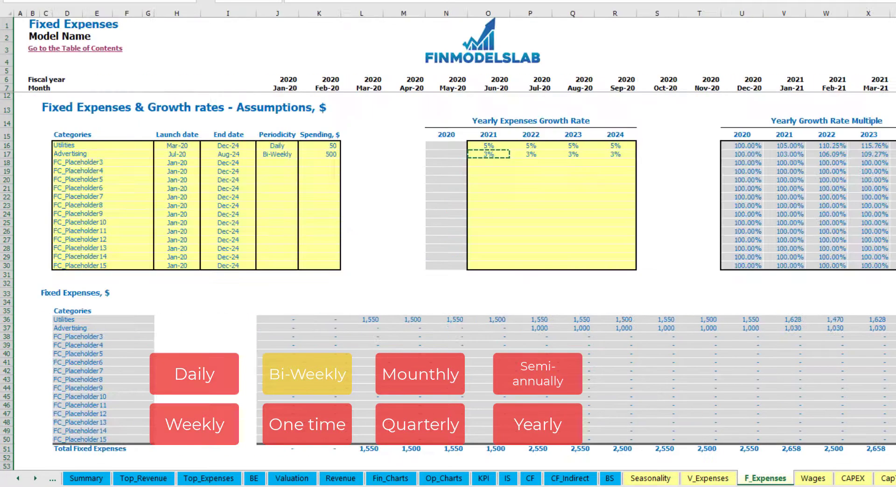
{"action": "left_click", "coordinate": [233, 155]}
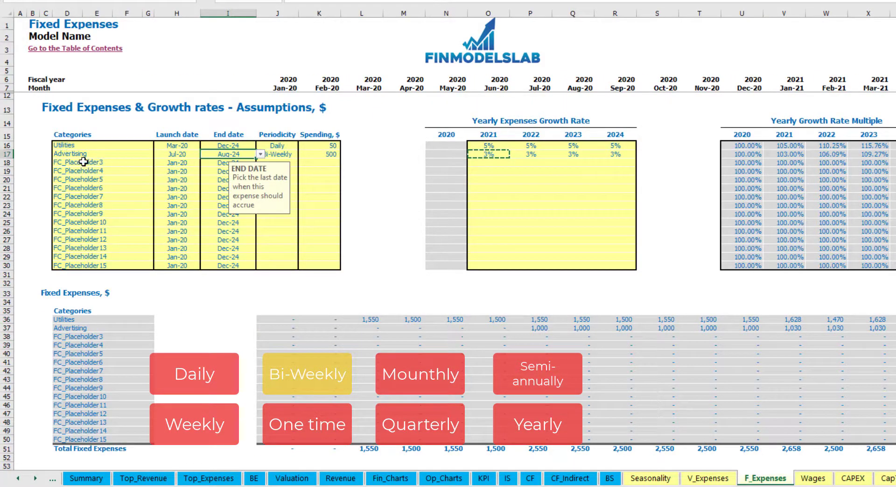
Step: Rename the FC_Placeholder3 category as Office Setup
{"action": "left_click", "coordinate": [84, 162]}
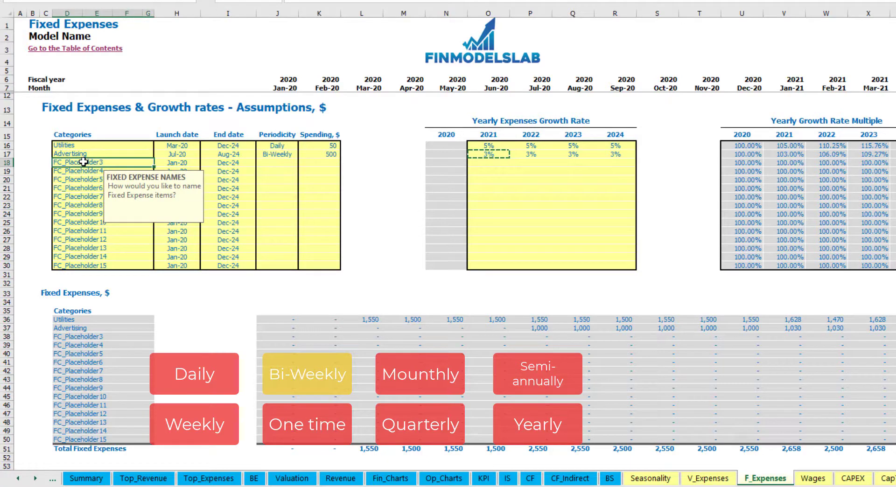
{"action": "type", "text": "S"}
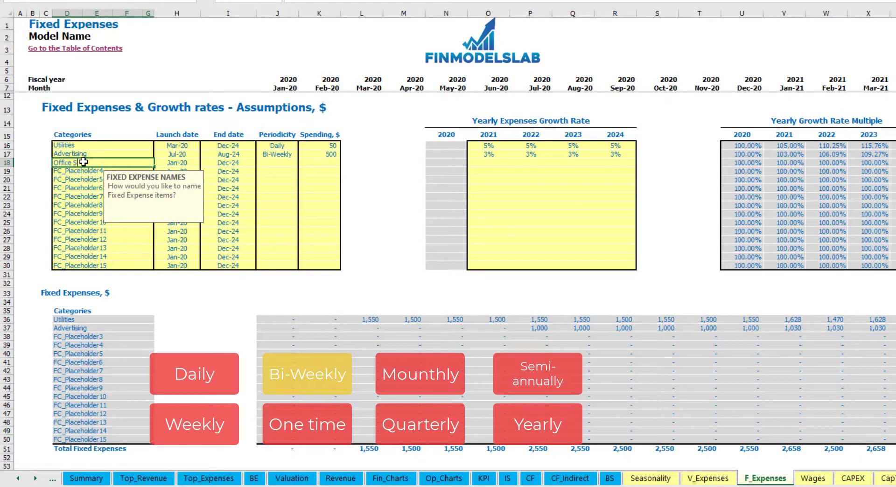
{"action": "type", "text": "etup"}
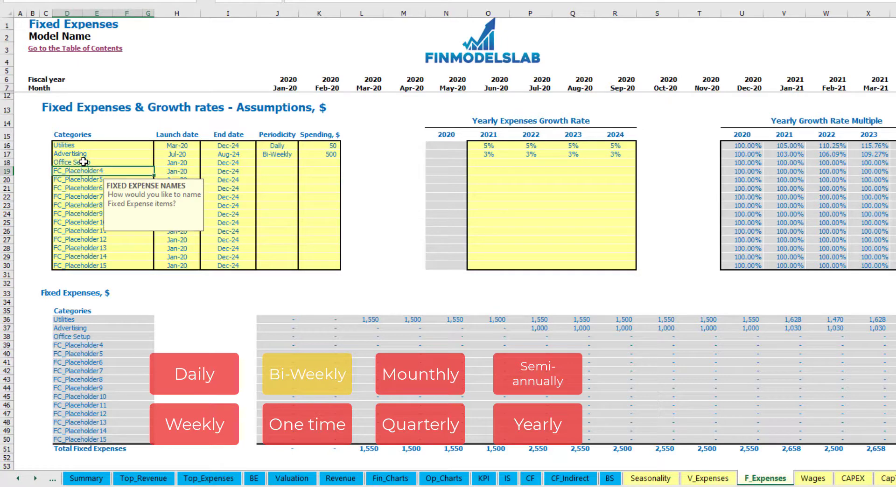
Step: Set Office Setup to One time periodicity with a Feb-20 launch date and spending of 5,000
{"action": "left_click", "coordinate": [276, 163]}
{"action": "left_click", "coordinate": [302, 164]}
{"action": "left_click", "coordinate": [276, 171]}
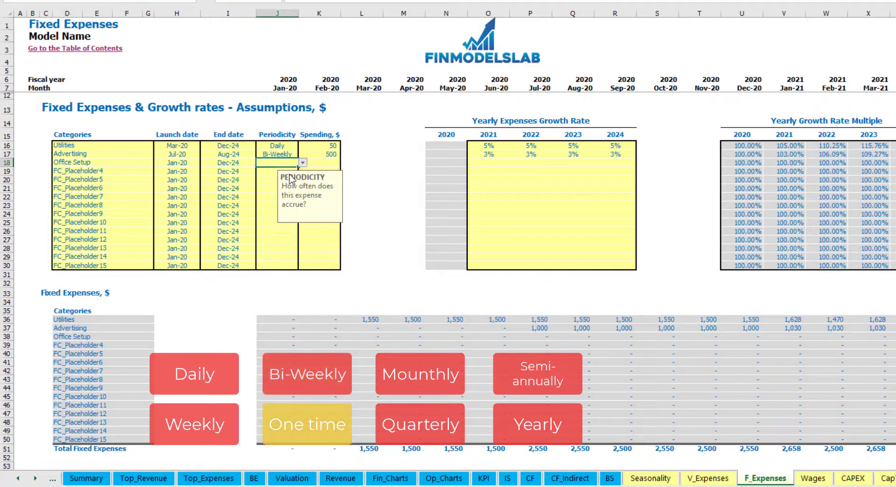
{"action": "left_click", "coordinate": [204, 163]}
{"action": "left_click", "coordinate": [204, 162]}
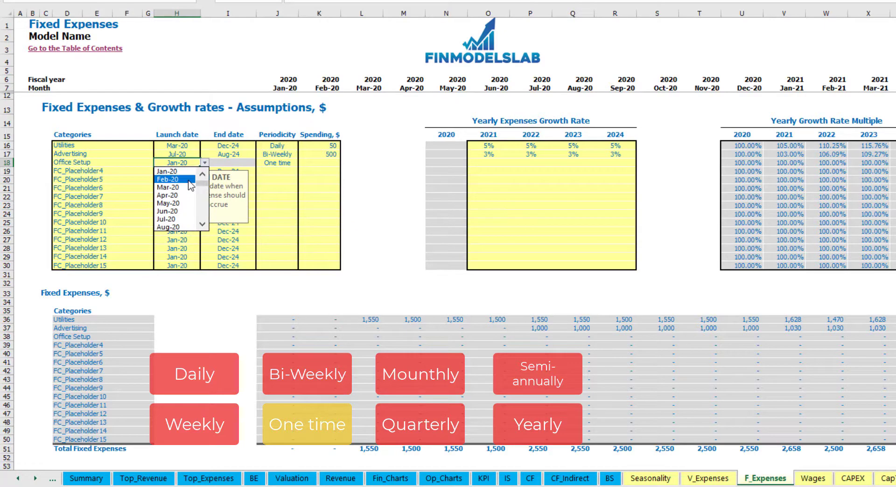
{"action": "left_click", "coordinate": [189, 181]}
{"action": "left_click", "coordinate": [312, 163]}
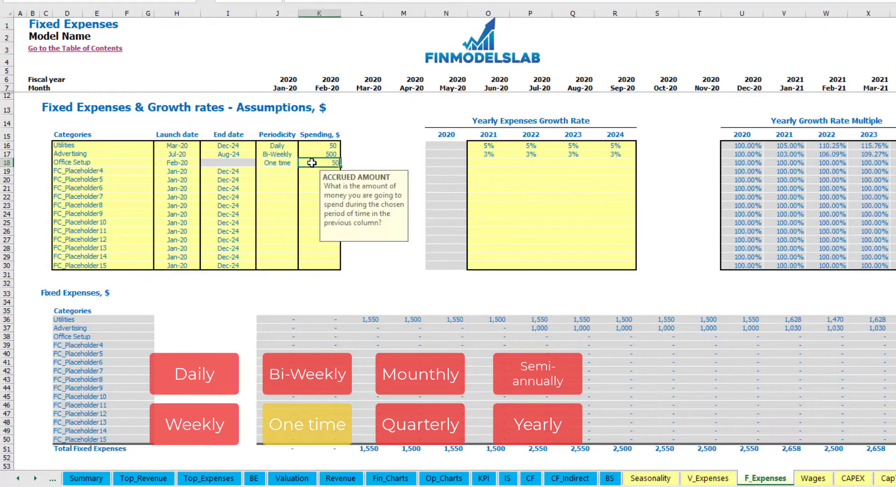
{"action": "key", "text": "Return"}
{"action": "left_click_drag", "start_coordinate": [489, 163], "coordinate": [616, 163]}
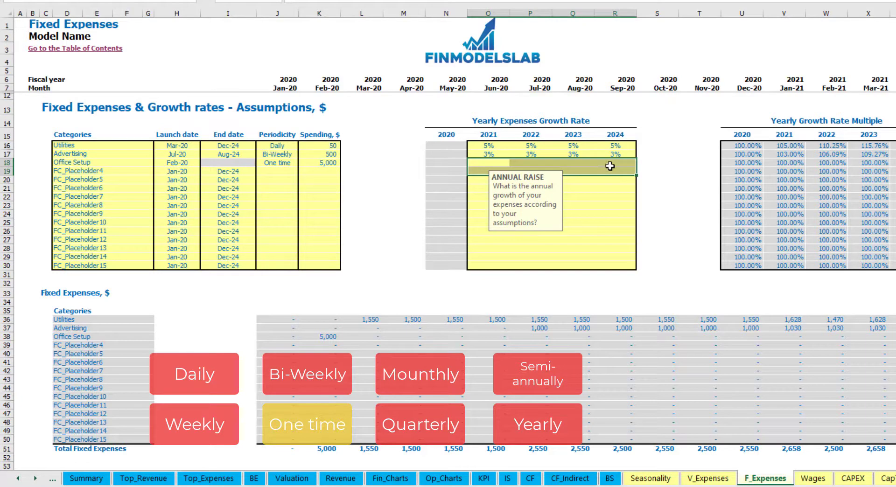
{"action": "left_click", "coordinate": [330, 337]}
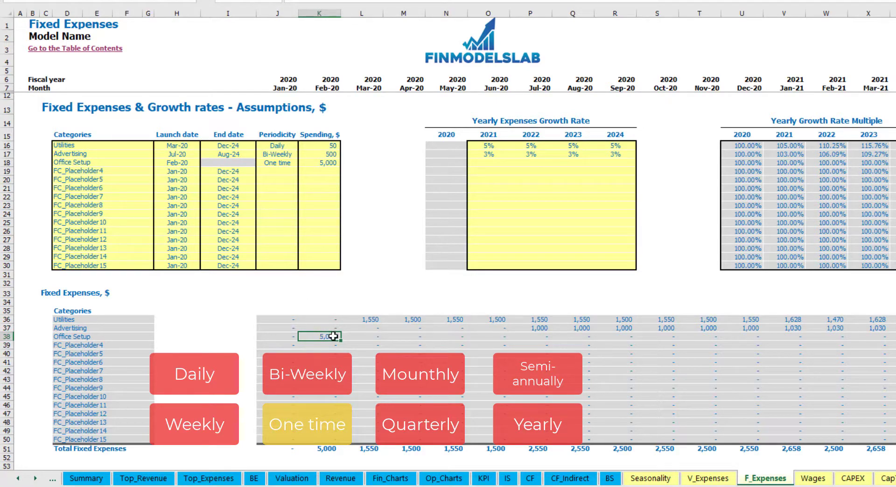
Step: Rename the FC_Placeholder4 category as Insurance
{"action": "left_click", "coordinate": [131, 174]}
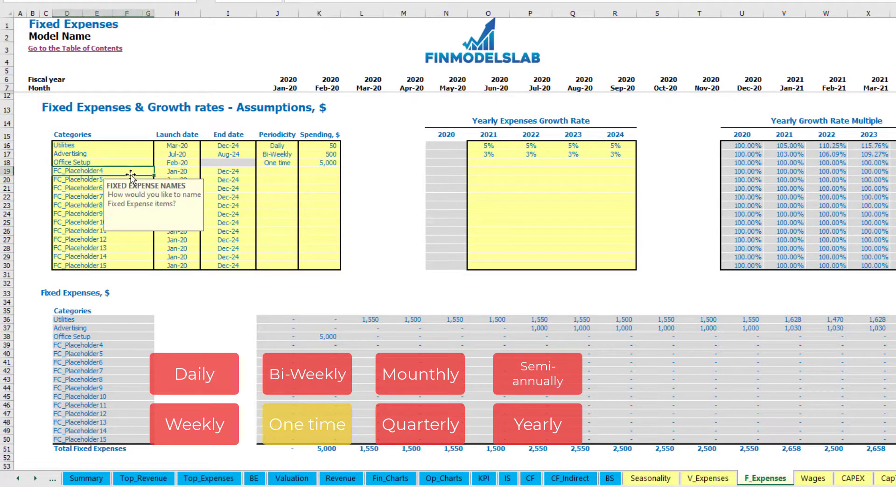
{"action": "type", "text": "Insurance"}
{"action": "key", "text": "Return"}
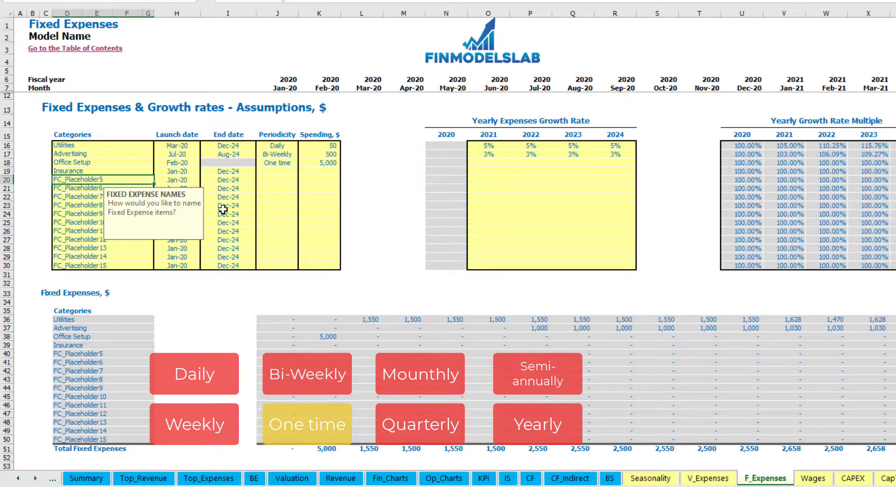
Step: Set the Insurance expense to Monthly periodicity with spending of 1,000
{"action": "left_click", "coordinate": [183, 173]}
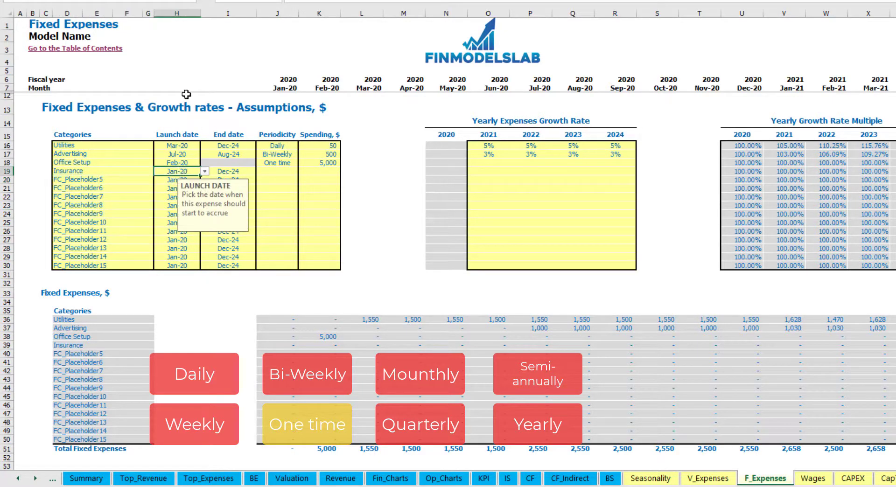
{"action": "left_click", "coordinate": [240, 171]}
{"action": "left_click", "coordinate": [278, 171]}
{"action": "left_click", "coordinate": [302, 171]}
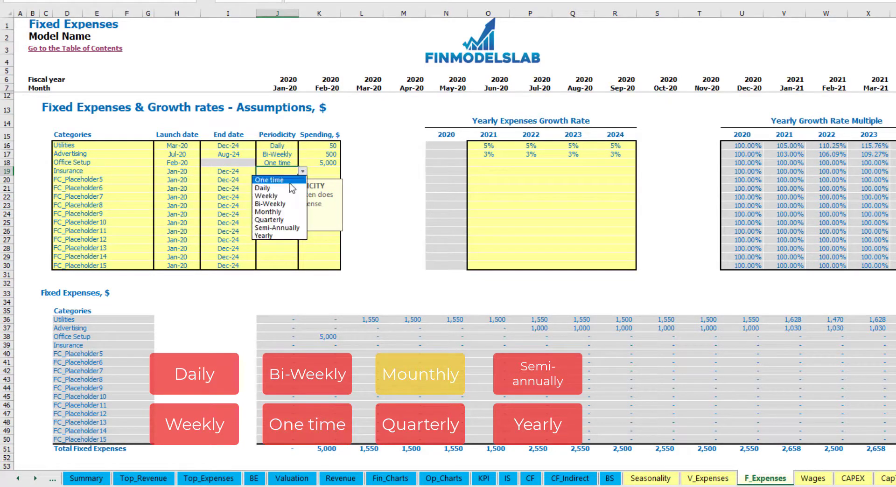
{"action": "left_click", "coordinate": [268, 212]}
{"action": "left_click", "coordinate": [325, 171]}
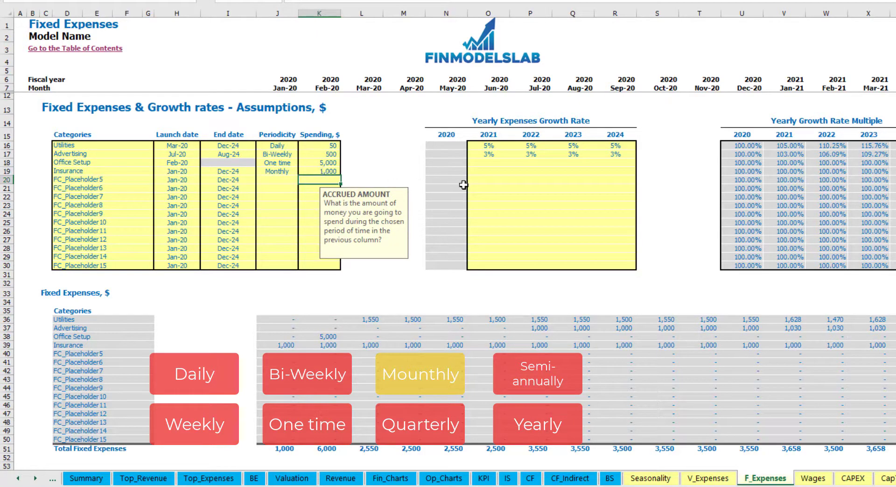
Step: Enter yearly growth rates for Insurance of 5%, 3%, 2% and 1% for 2021 through 2024
{"action": "left_click", "coordinate": [490, 173]}
{"action": "type", "text": "5"}
{"action": "key", "text": "ctrl+Return"}
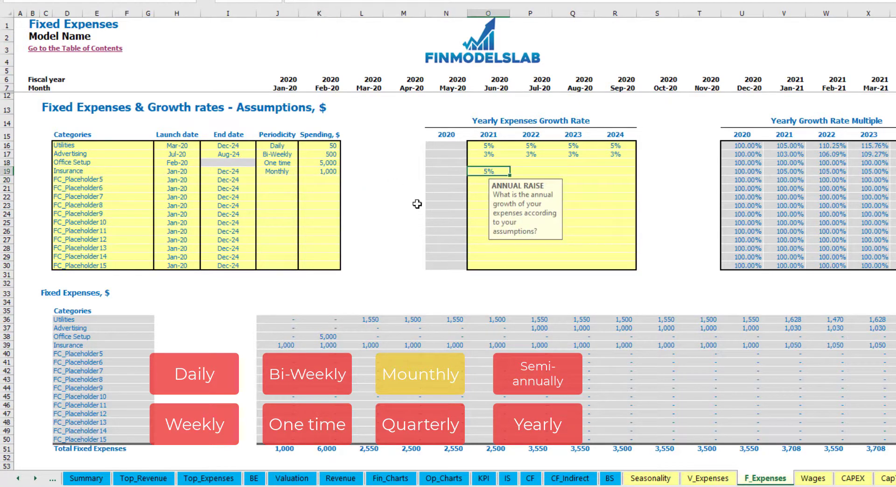
{"action": "key", "text": "Tab"}
{"action": "type", "text": "3"}
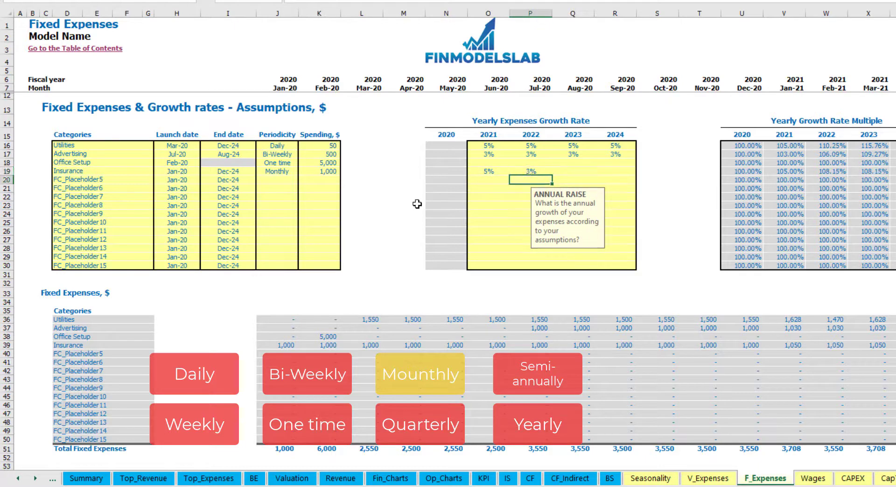
{"action": "key", "text": "Tab"}
{"action": "type", "text": "2"}
{"action": "key", "text": "Tab"}
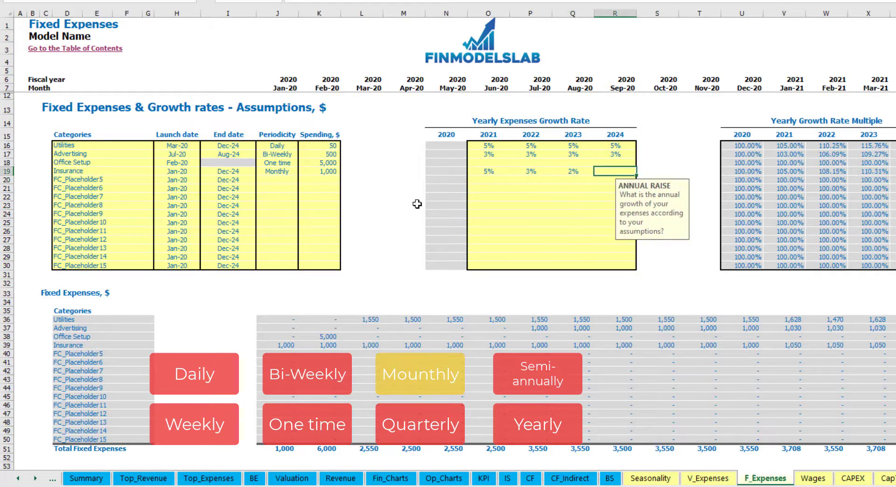
{"action": "key", "text": "Return"}
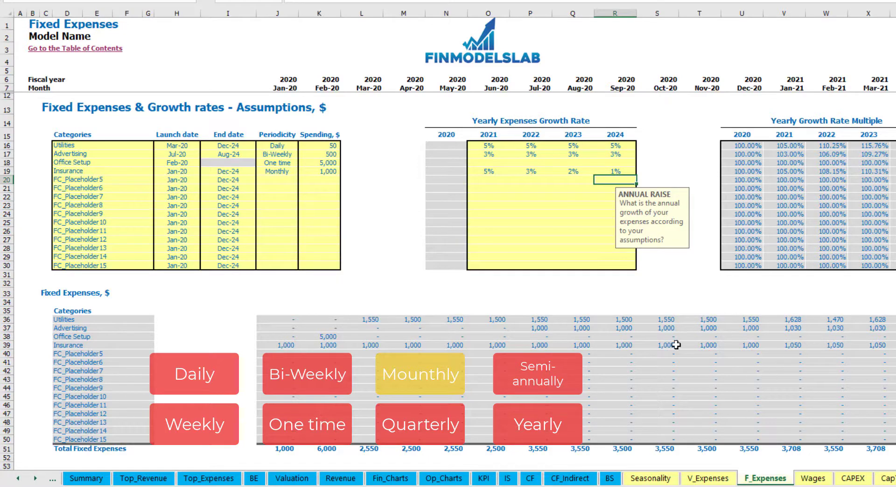
Step: Check the monthly Insurance amounts across 2020 and from Jan-21 onward in the Fixed Expenses table
{"action": "left_click_drag", "start_coordinate": [286, 346], "coordinate": [771, 346]}
{"action": "left_click", "coordinate": [771, 347]}
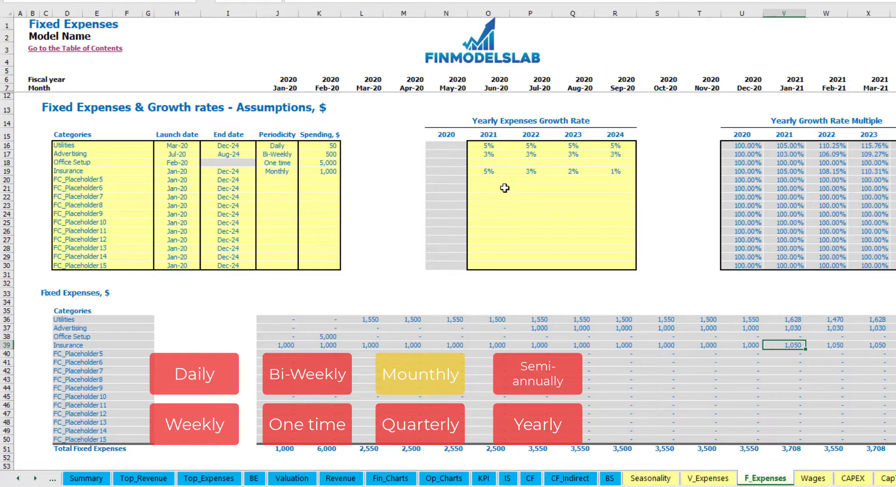
{"action": "scroll", "coordinate": [449, 233], "scroll_direction": "right", "scroll_amount": 5}
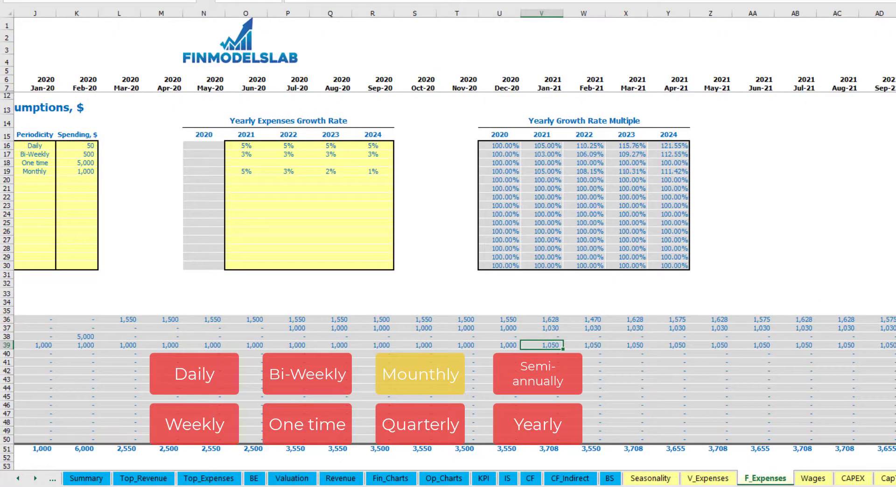
{"action": "left_click", "coordinate": [895, 13]}
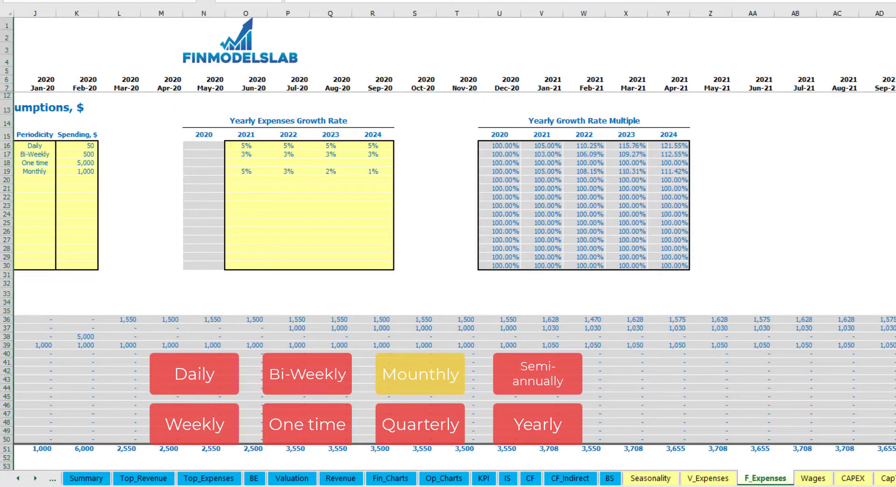
{"action": "left_click", "coordinate": [895, 345]}
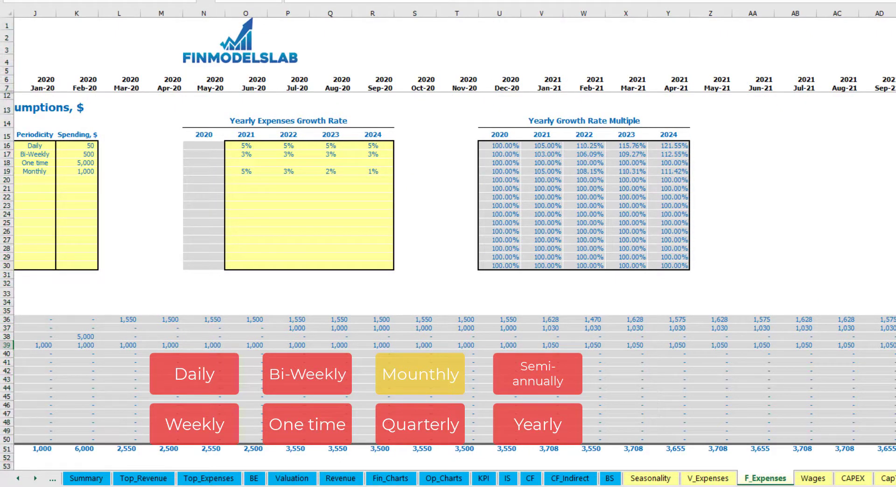
{"action": "scroll", "coordinate": [448, 234], "scroll_direction": "left", "scroll_amount": 5}
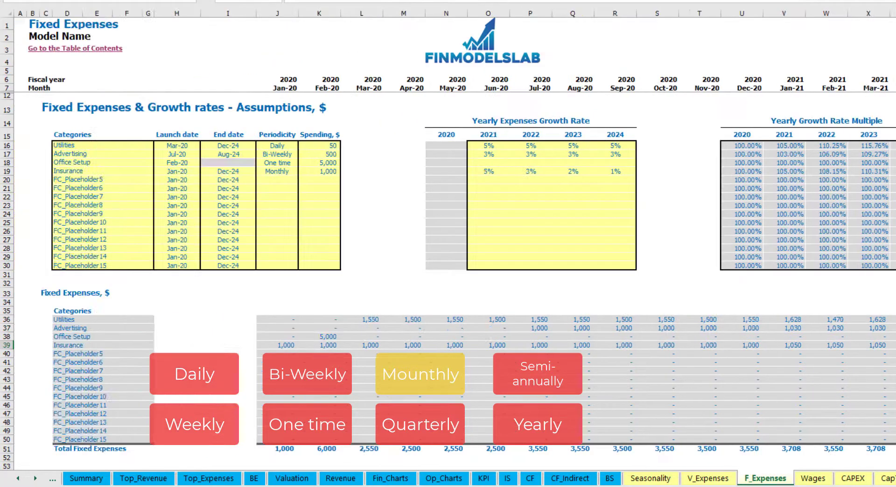
Step: Switch the Insurance periodicity to Quarterly and check its amounts in Jan-20, Apr-20 and Jul-20
{"action": "left_click", "coordinate": [293, 173]}
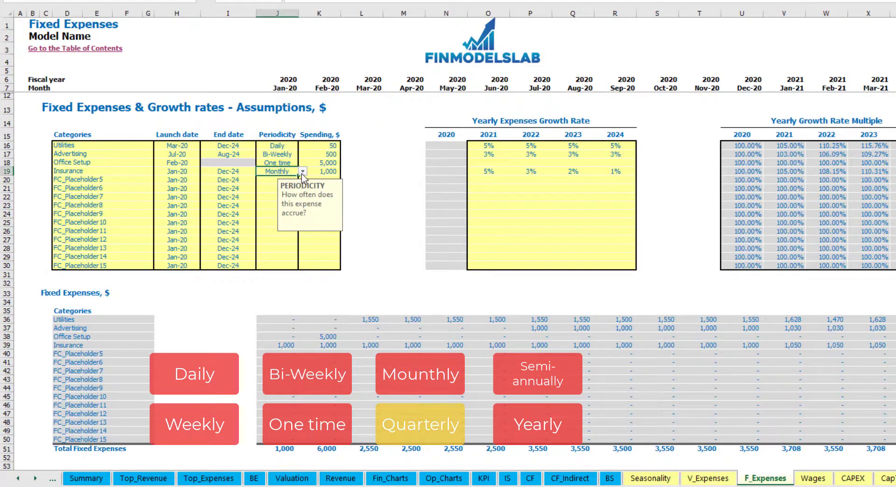
{"action": "left_click", "coordinate": [302, 171]}
{"action": "left_click", "coordinate": [300, 222]}
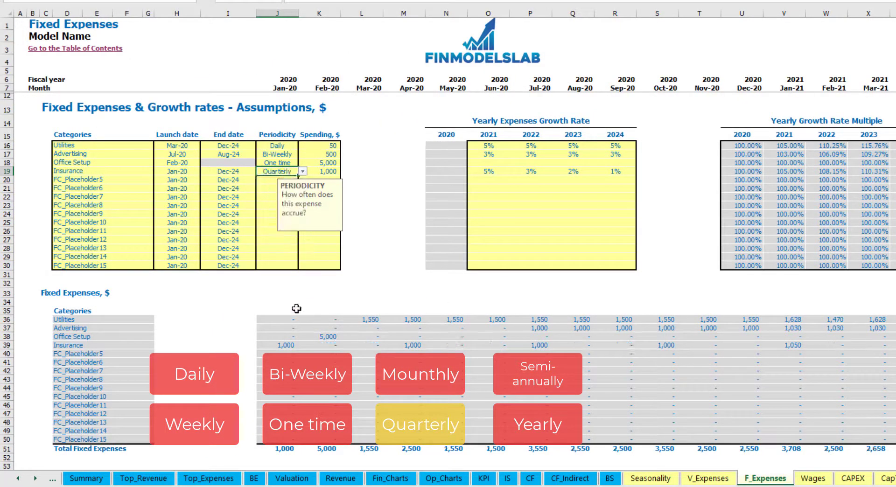
{"action": "left_click", "coordinate": [279, 346]}
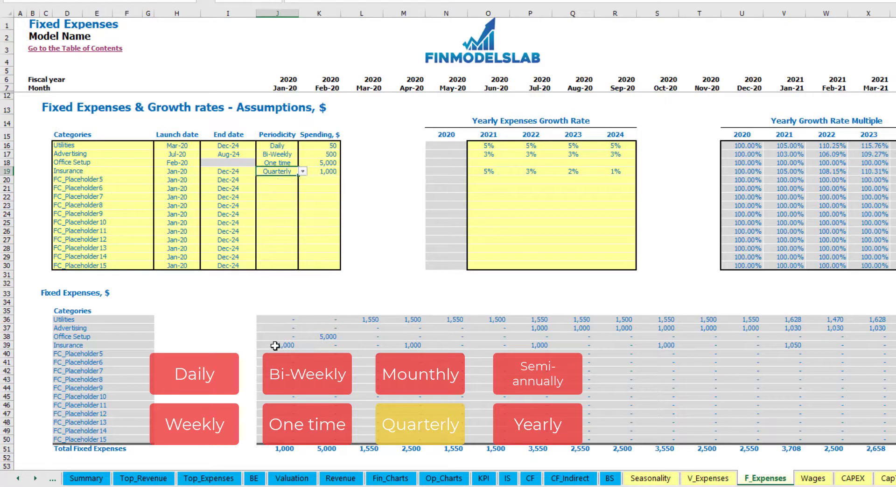
{"action": "left_click", "coordinate": [410, 346]}
{"action": "left_click", "coordinate": [532, 346]}
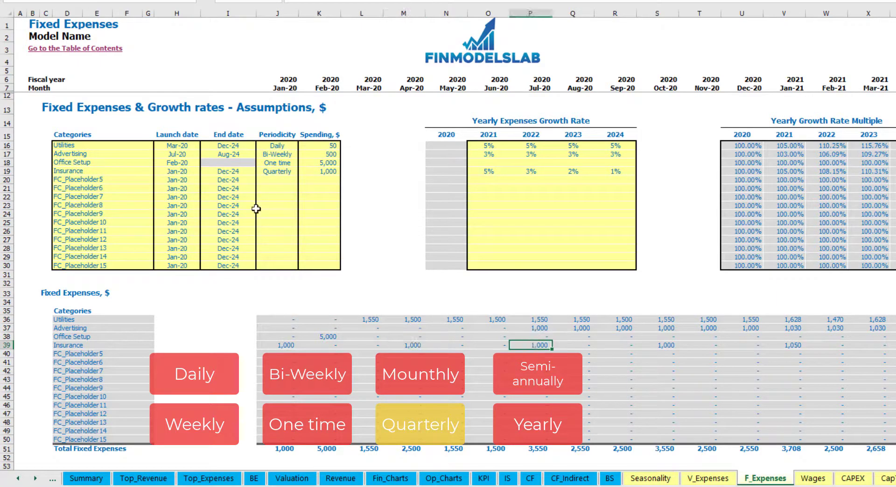
Step: Set the Insurance launch date to Feb-20 and check the amounts in Feb-20, May-20 and Aug-20
{"action": "left_click", "coordinate": [197, 171]}
{"action": "left_click", "coordinate": [204, 172]}
{"action": "left_click", "coordinate": [177, 186]}
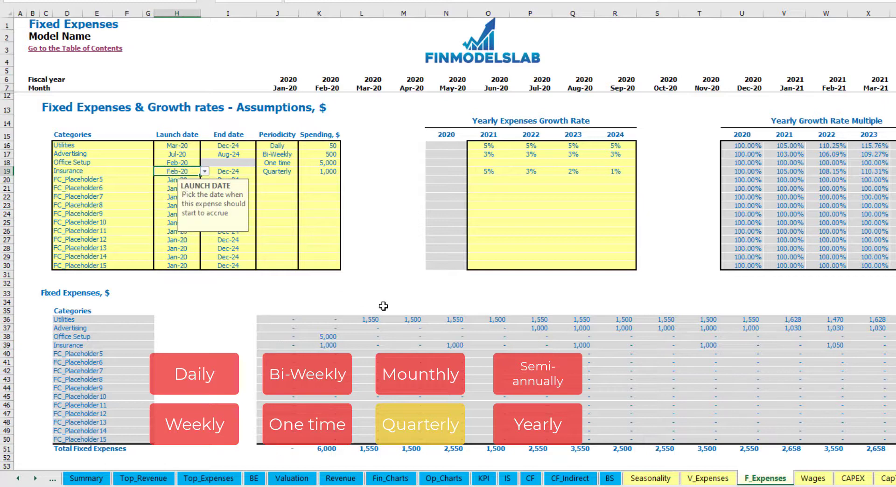
{"action": "left_click", "coordinate": [332, 345]}
{"action": "left_click", "coordinate": [454, 345]}
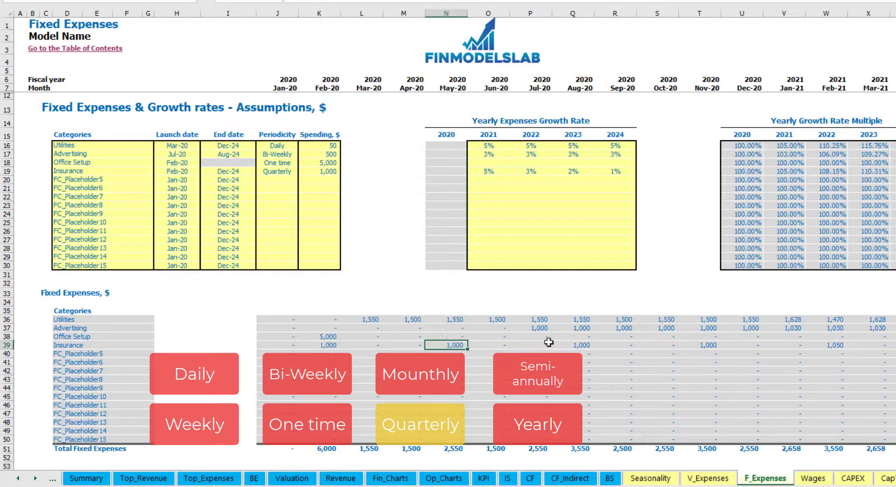
{"action": "left_click", "coordinate": [585, 344]}
{"action": "left_click", "coordinate": [318, 347]}
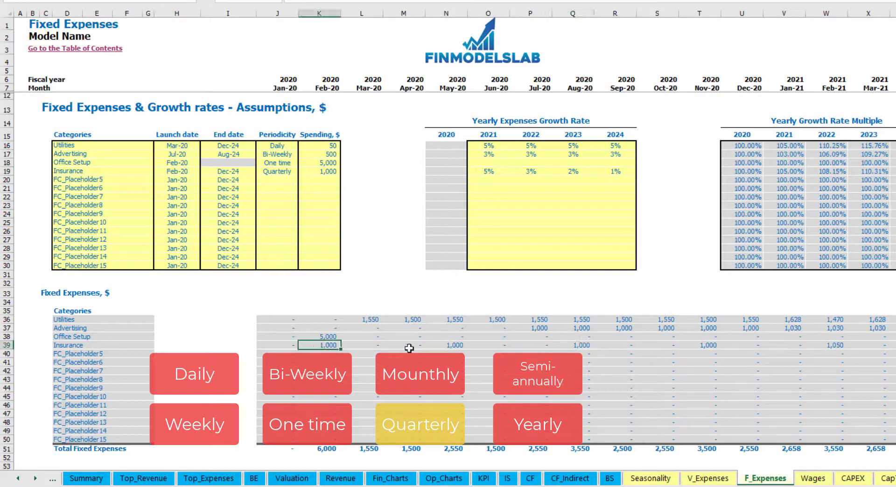
{"action": "left_click", "coordinate": [457, 346]}
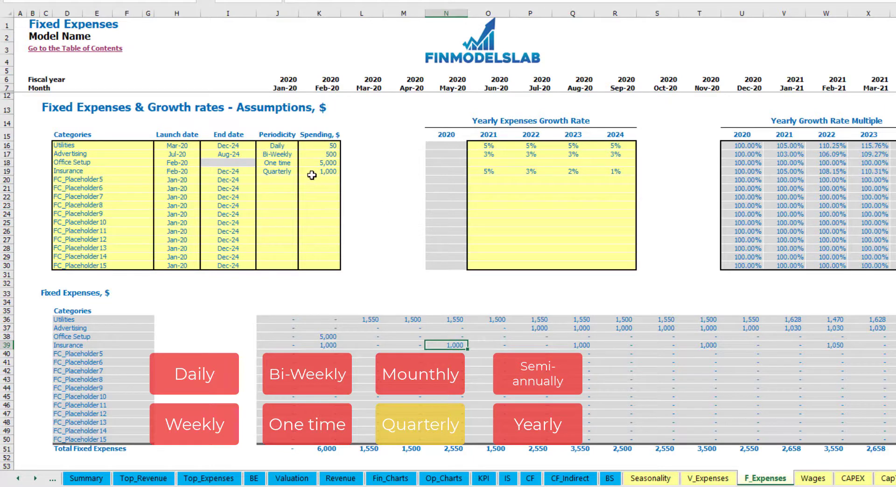
Step: Switch the Insurance periodicity to Semi-Annually and check its amounts from Feb-20 through Feb-21
{"action": "left_click", "coordinate": [293, 171]}
{"action": "left_click", "coordinate": [303, 172]}
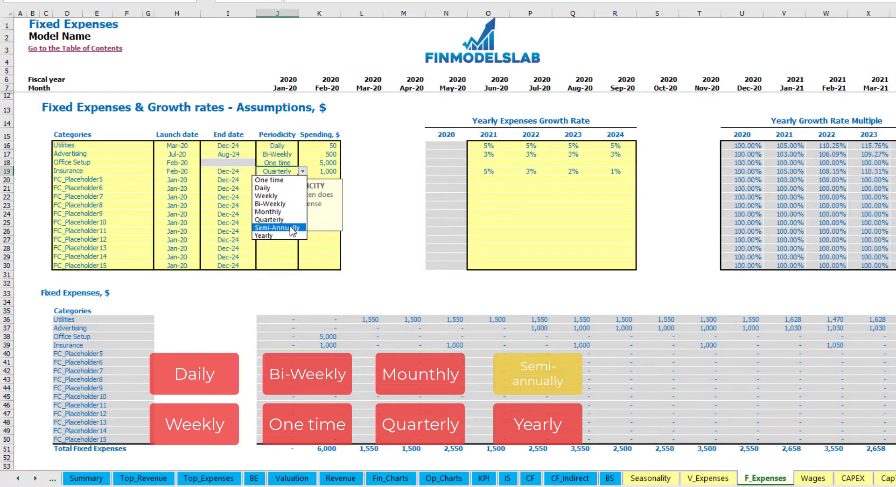
{"action": "left_click", "coordinate": [279, 228]}
{"action": "left_click_drag", "start_coordinate": [325, 347], "coordinate": [792, 346]}
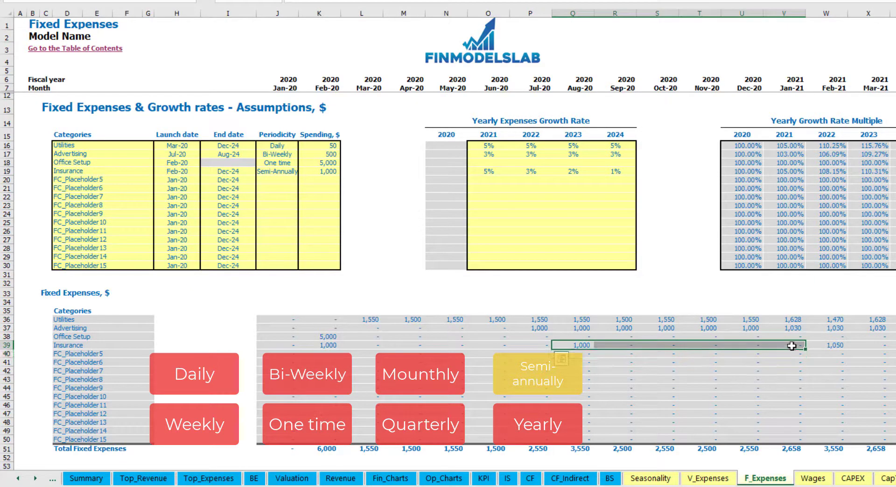
{"action": "left_click", "coordinate": [842, 355]}
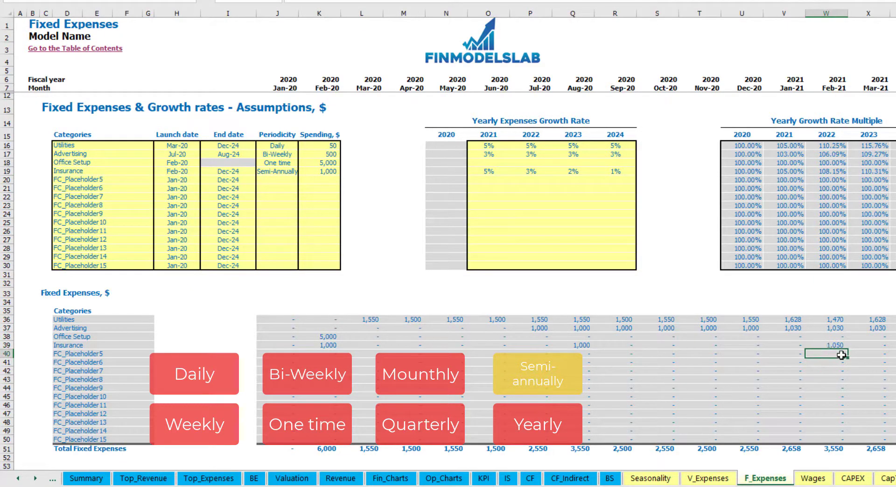
Step: Set the Insurance periodicity to Yearly and check its Feb-20 and Feb-21 amounts against the launch and end dates
{"action": "left_click", "coordinate": [286, 171]}
{"action": "left_click", "coordinate": [302, 171]}
{"action": "left_click", "coordinate": [270, 236]}
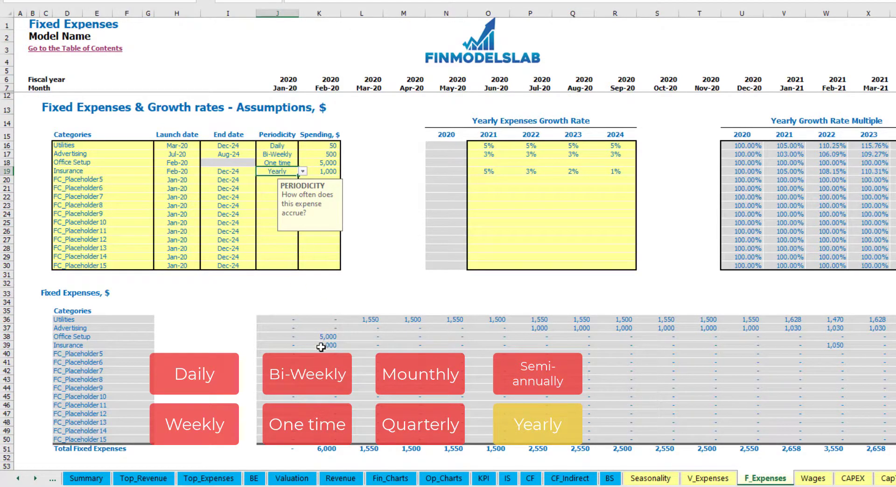
{"action": "left_click_drag", "start_coordinate": [323, 346], "coordinate": [878, 347]}
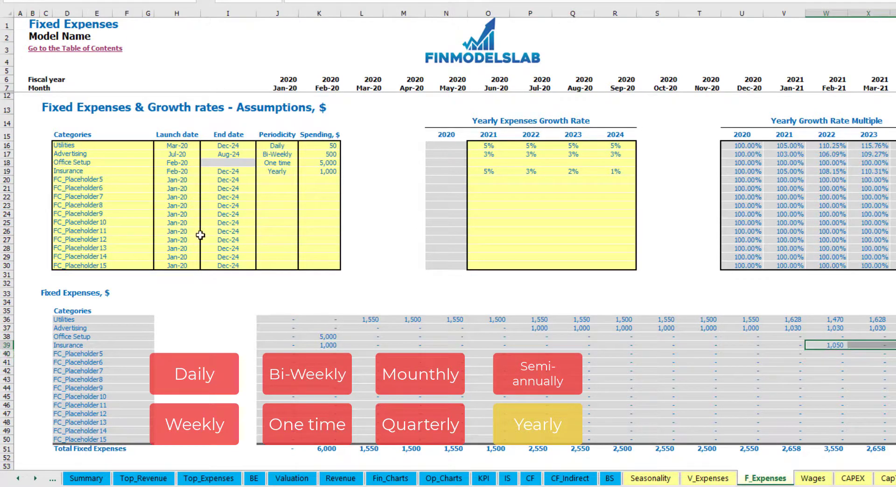
{"action": "left_click", "coordinate": [184, 172]}
{"action": "left_click", "coordinate": [229, 171]}
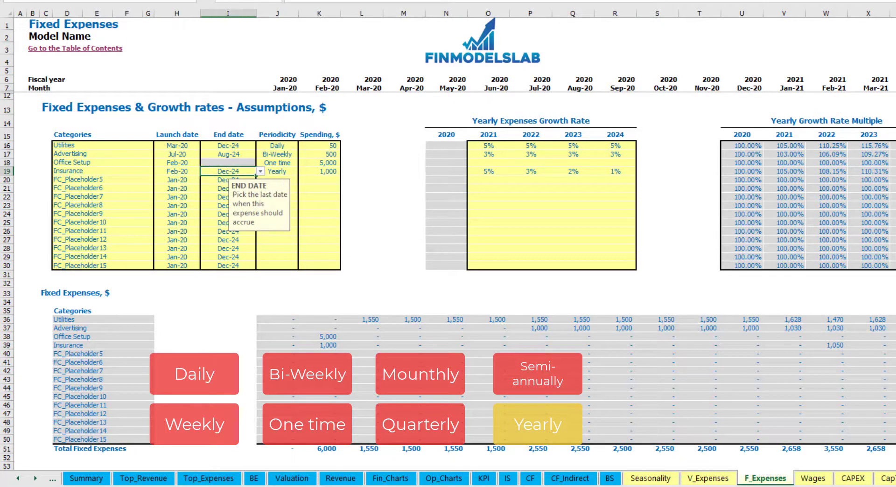
{"action": "left_click", "coordinate": [652, 267]}
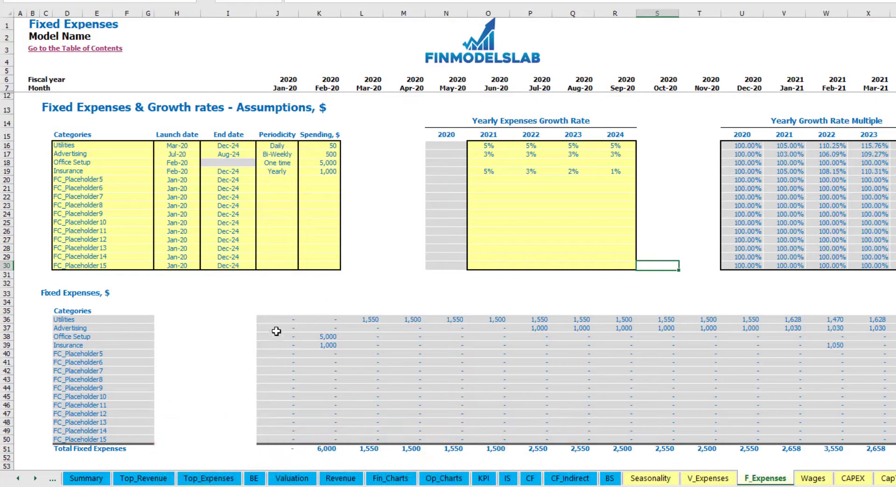
Step: Review the monthly Fixed Expenses table, and expand the Total Fixed Expenses group on the Income Statement sheet
{"action": "left_click_drag", "start_coordinate": [277, 319], "coordinate": [277, 328]}
{"action": "left_click_drag", "start_coordinate": [548, 385], "coordinate": [845, 442]}
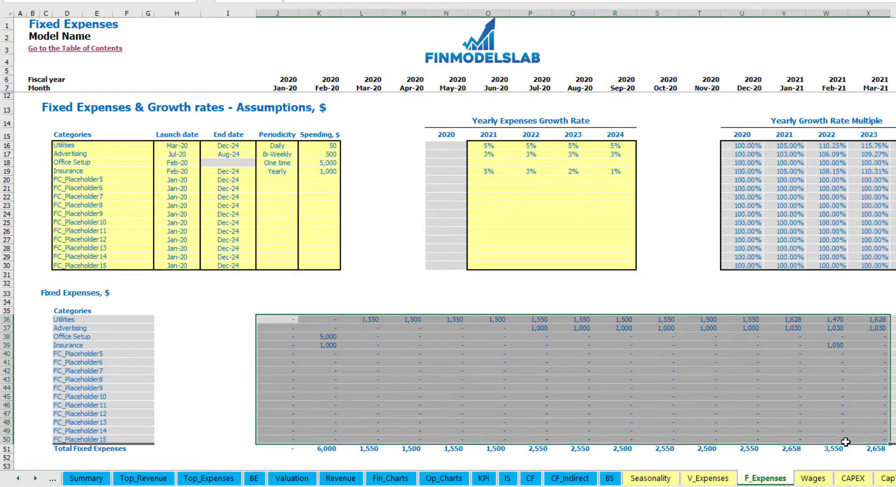
{"action": "left_click", "coordinate": [507, 479]}
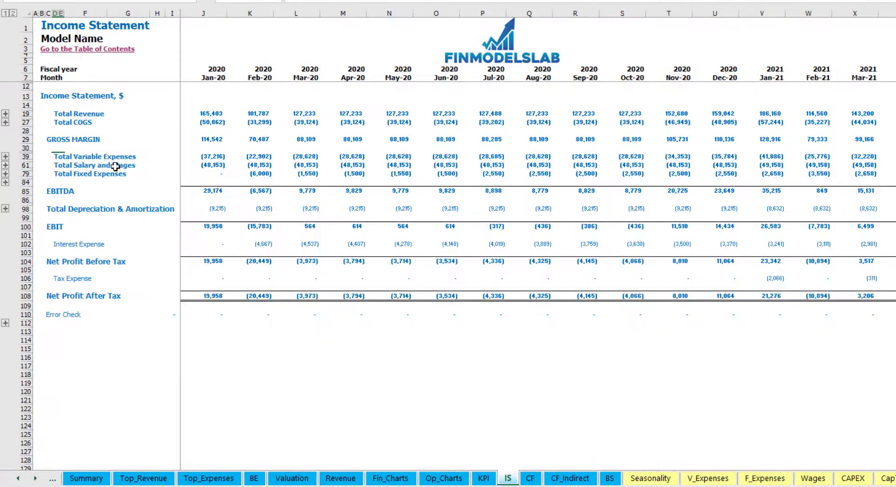
{"action": "left_click", "coordinate": [56, 174]}
{"action": "left_click", "coordinate": [6, 174]}
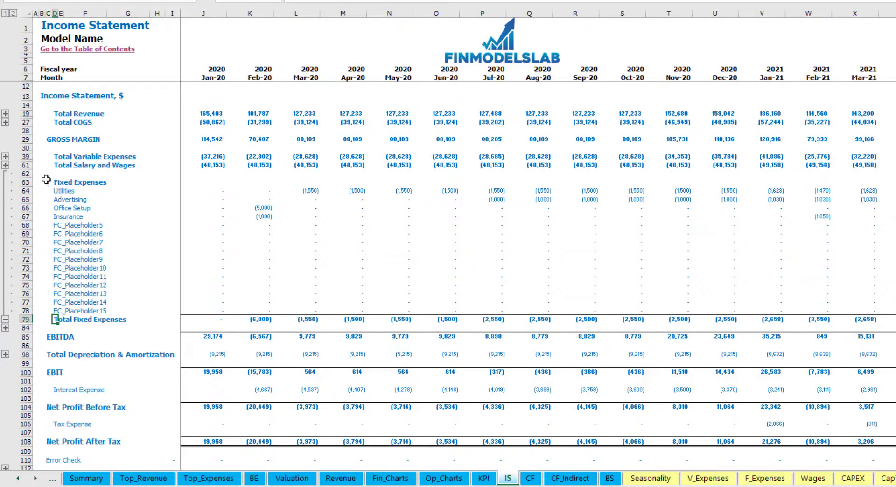
Step: Examine the Utilities to Insurance rows and the remaining placeholder rows under Fixed Expenses in the Income Statement
{"action": "left_click_drag", "start_coordinate": [26, 191], "coordinate": [30, 208]}
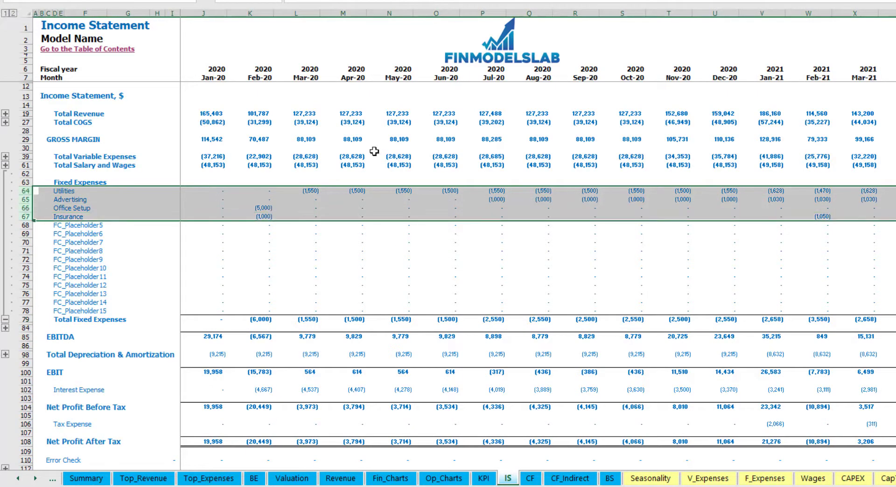
{"action": "left_click", "coordinate": [60, 192]}
{"action": "left_click_drag", "start_coordinate": [69, 228], "coordinate": [63, 311]}
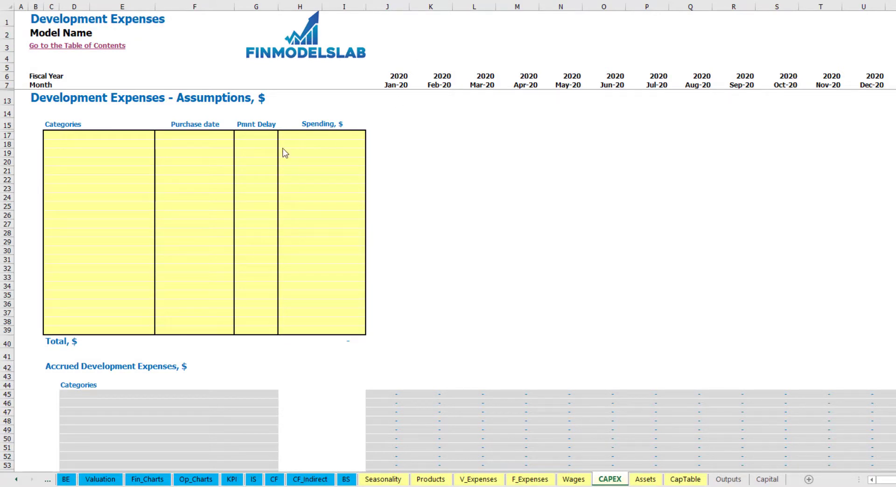
Step: Add the development expense category Office dev with purchase date Feb-20 and spending of 10,000
{"action": "left_click", "coordinate": [125, 136]}
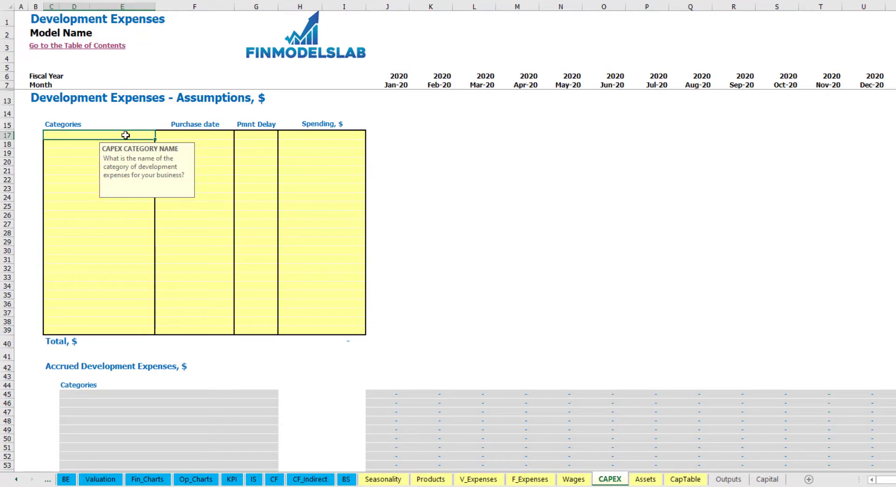
{"action": "type", "text": "Office dev"}
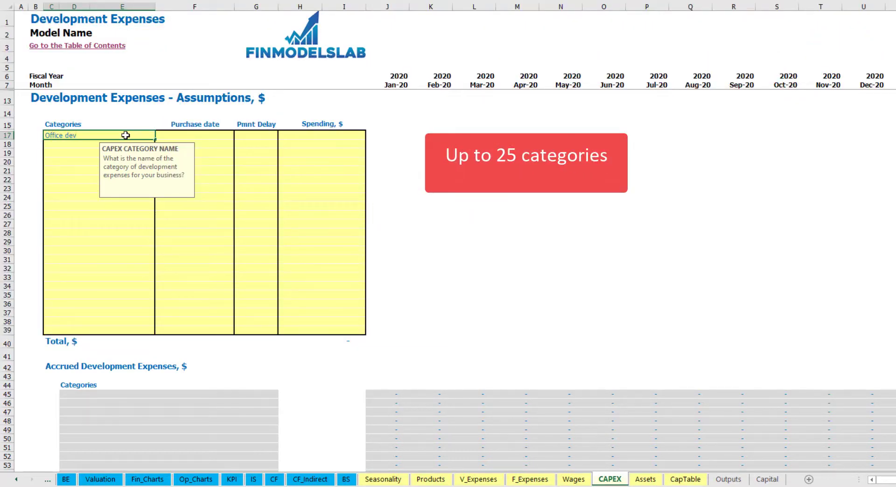
{"action": "left_click", "coordinate": [195, 134]}
{"action": "left_click", "coordinate": [239, 135]}
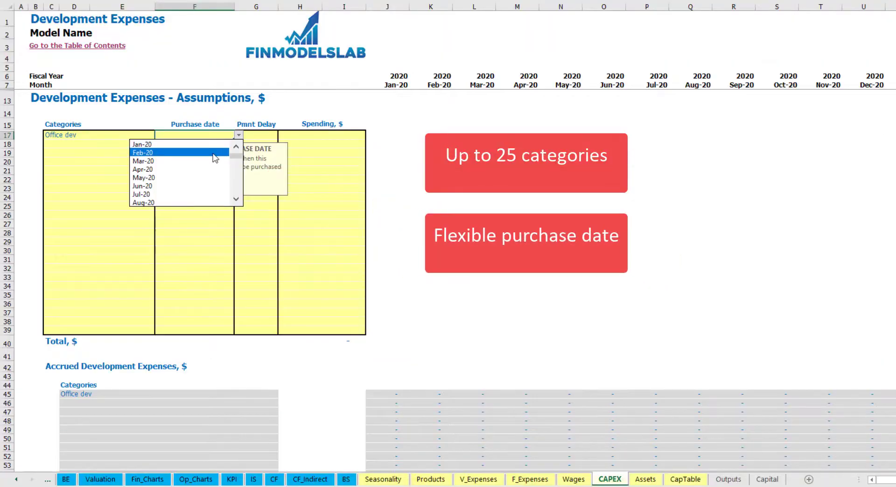
{"action": "left_click", "coordinate": [214, 153]}
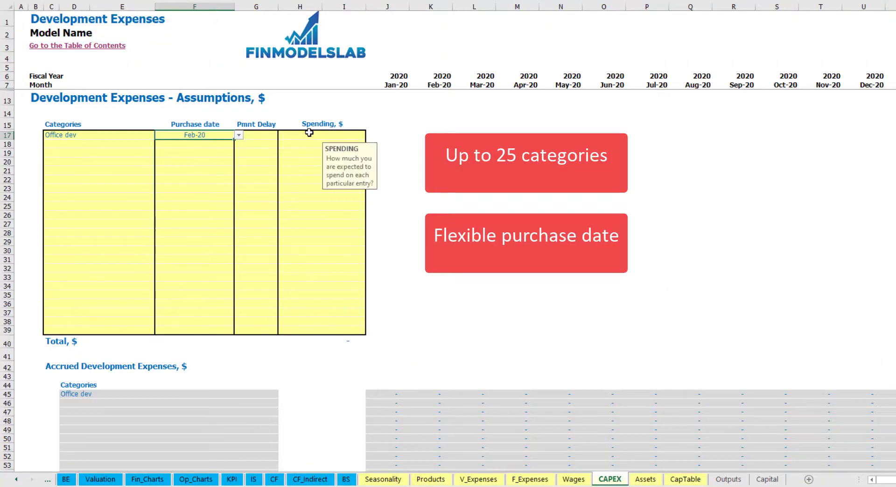
{"action": "left_click", "coordinate": [309, 133]}
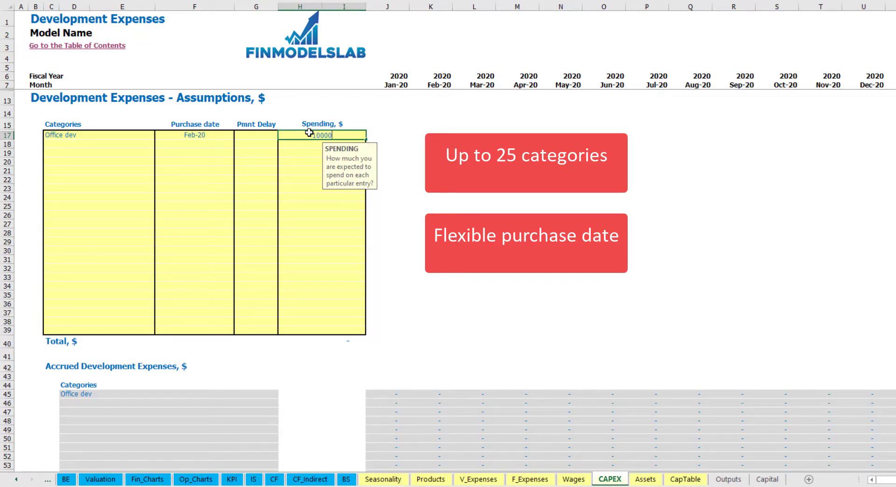
{"action": "type", "text": "10000"}
{"action": "key", "text": "Return"}
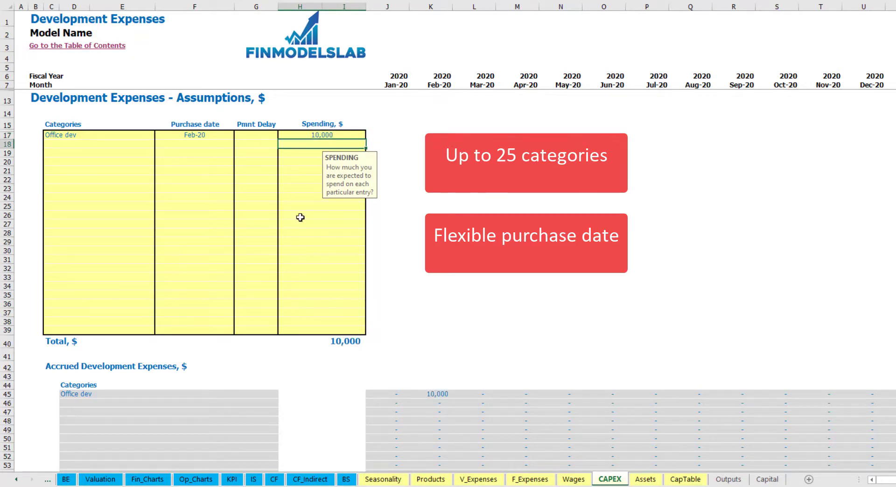
Step: Set the Office dev payment delay to 2M and check its accrued and paid amounts down to the Summary section
{"action": "left_click", "coordinate": [261, 135]}
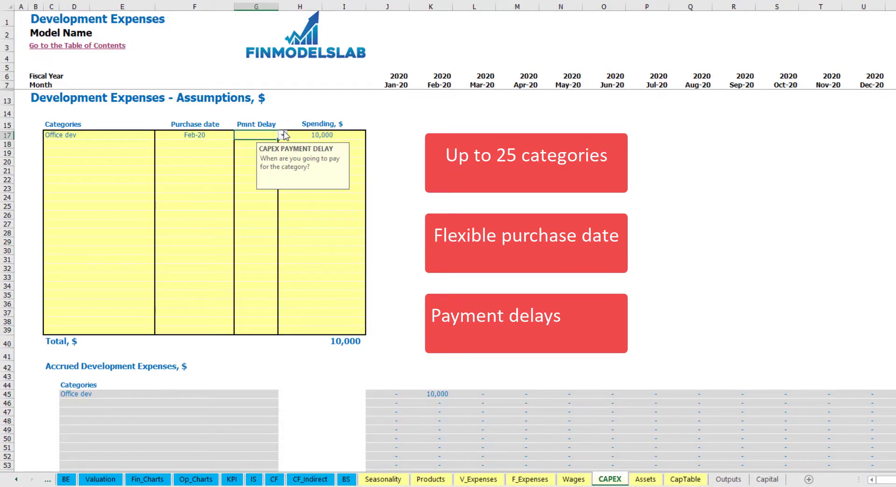
{"action": "left_click", "coordinate": [283, 135]}
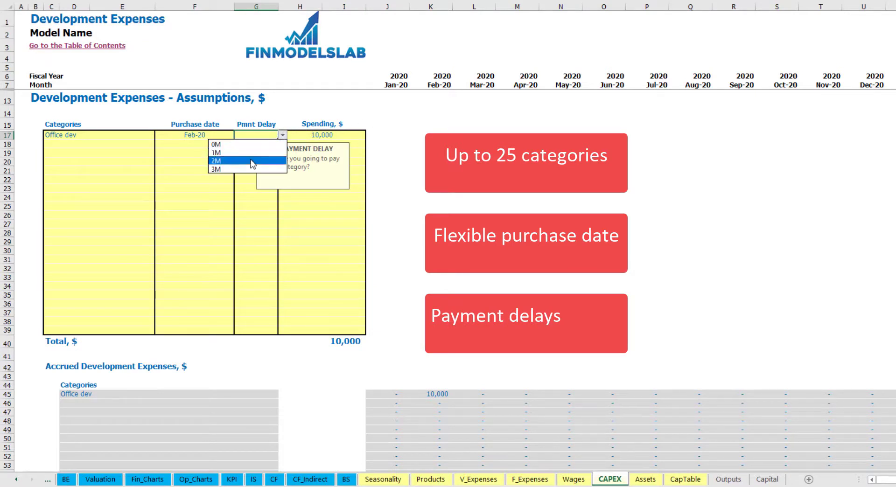
{"action": "left_click", "coordinate": [229, 159]}
{"action": "left_click", "coordinate": [461, 165]}
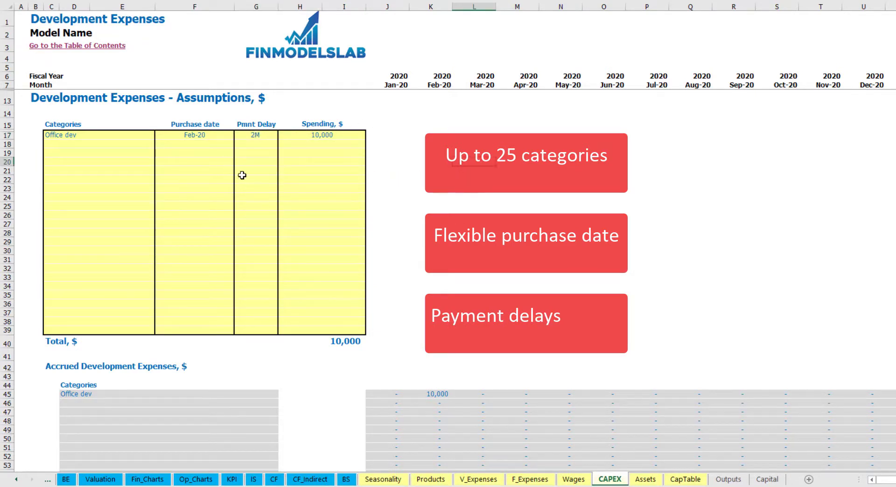
{"action": "left_click", "coordinate": [438, 396]}
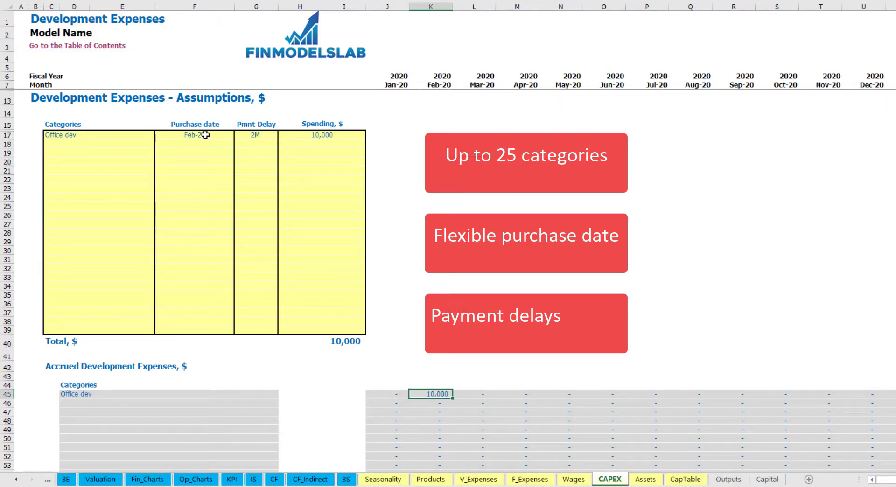
{"action": "scroll", "coordinate": [436, 201], "scroll_direction": "down", "scroll_amount": 7}
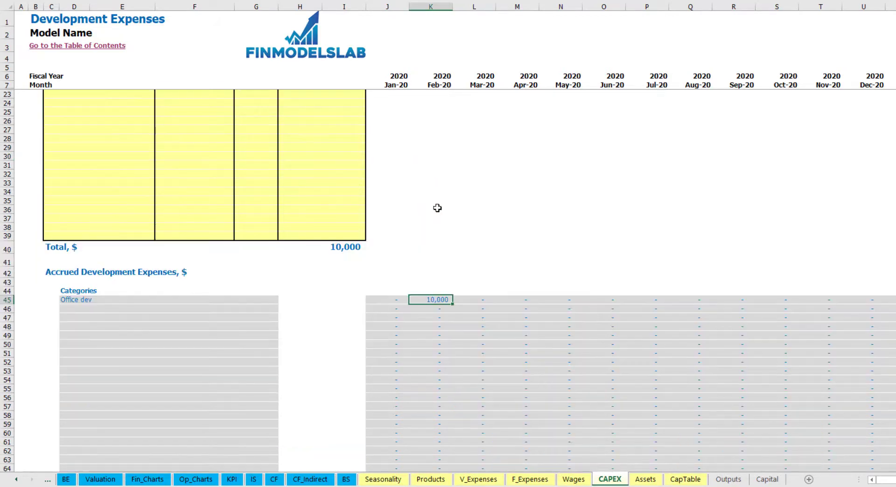
{"action": "scroll", "coordinate": [440, 211], "scroll_direction": "down", "scroll_amount": 3}
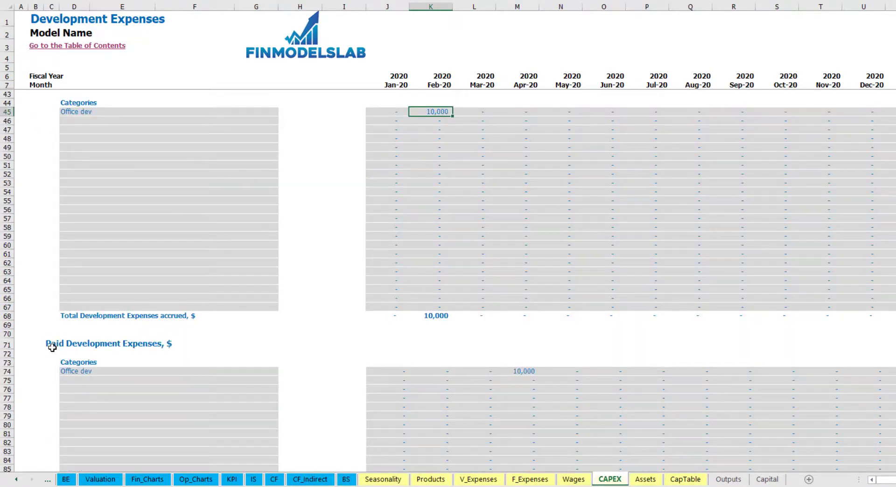
{"action": "left_click", "coordinate": [518, 372]}
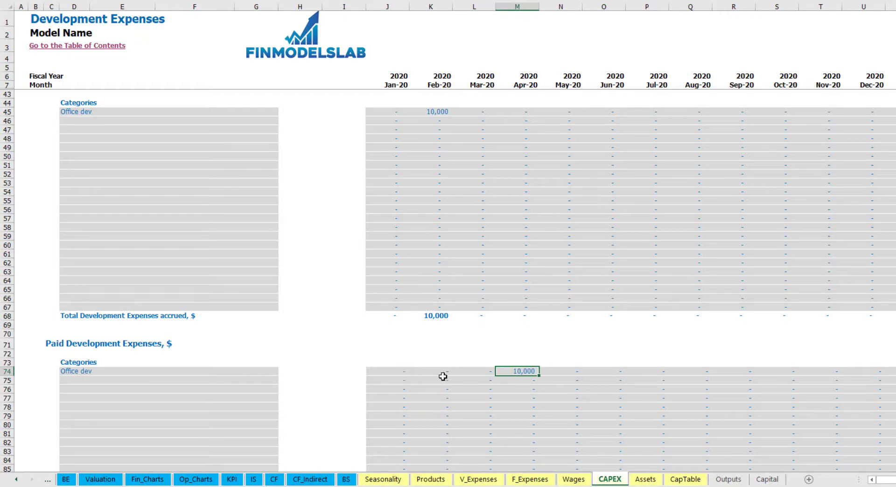
{"action": "scroll", "coordinate": [496, 374], "scroll_direction": "down", "scroll_amount": 13}
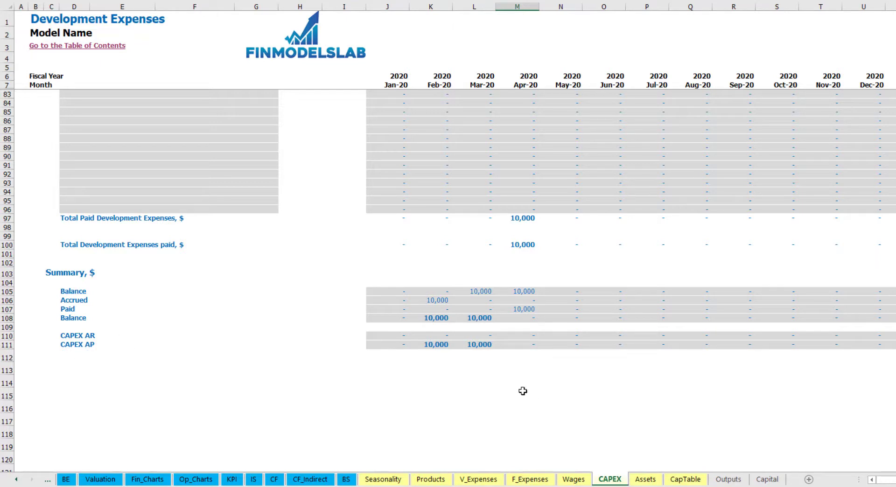
{"action": "scroll", "coordinate": [480, 277], "scroll_direction": "up", "scroll_amount": 17}
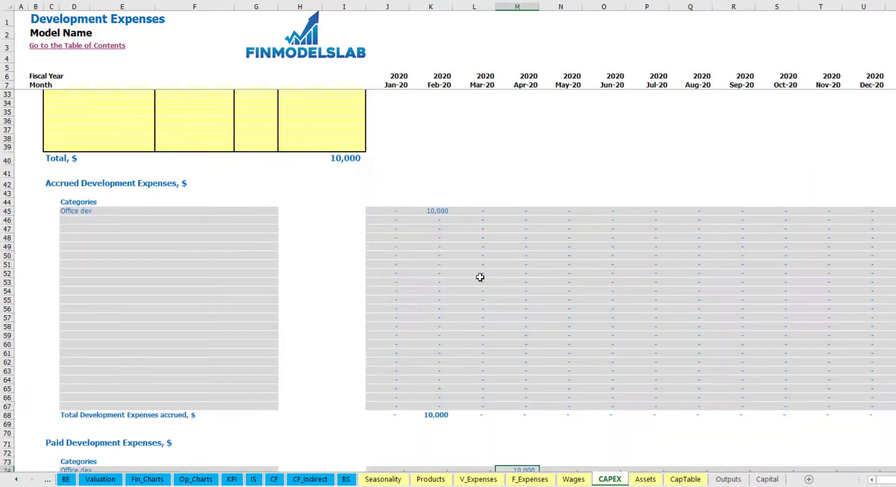
Step: Add a second development expense category, Other dev exp, with purchase date Mar-20 and spending of 5,000
{"action": "scroll", "coordinate": [480, 278], "scroll_direction": "up", "scroll_amount": 7}
{"action": "left_click", "coordinate": [83, 143]}
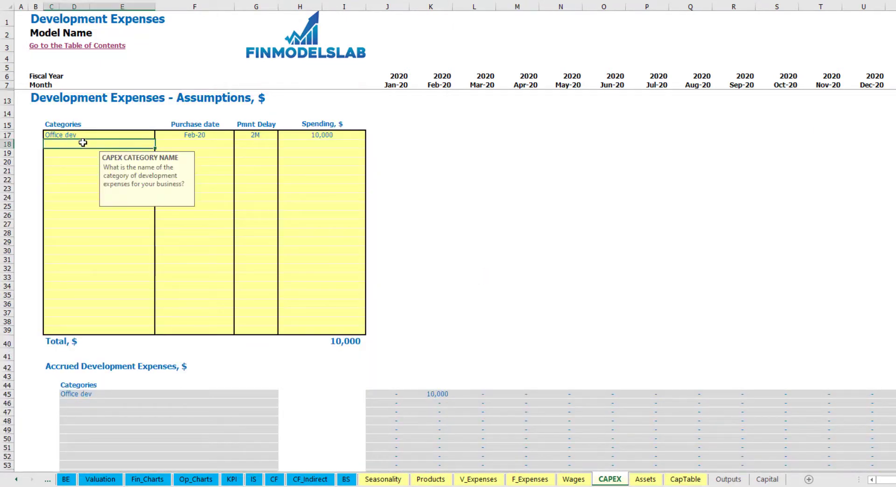
{"action": "type", "text": "Other dev exp"}
{"action": "key", "text": "Return"}
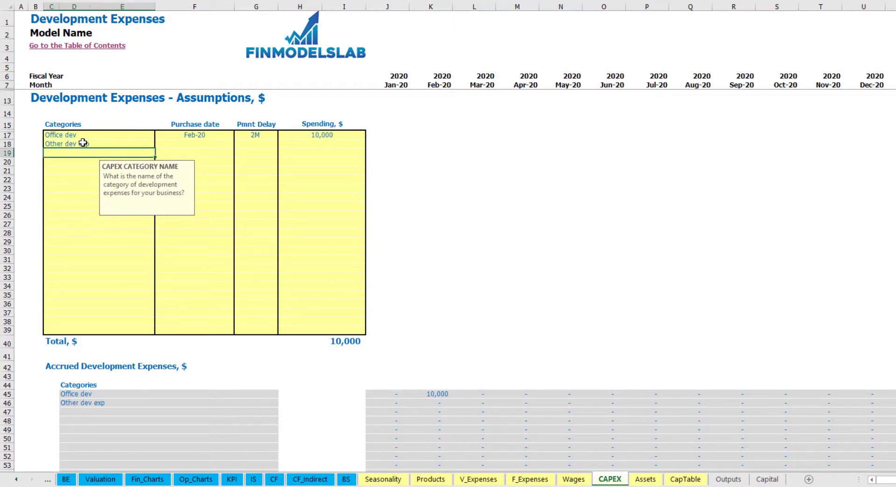
{"action": "left_click", "coordinate": [225, 143]}
{"action": "left_click", "coordinate": [238, 144]}
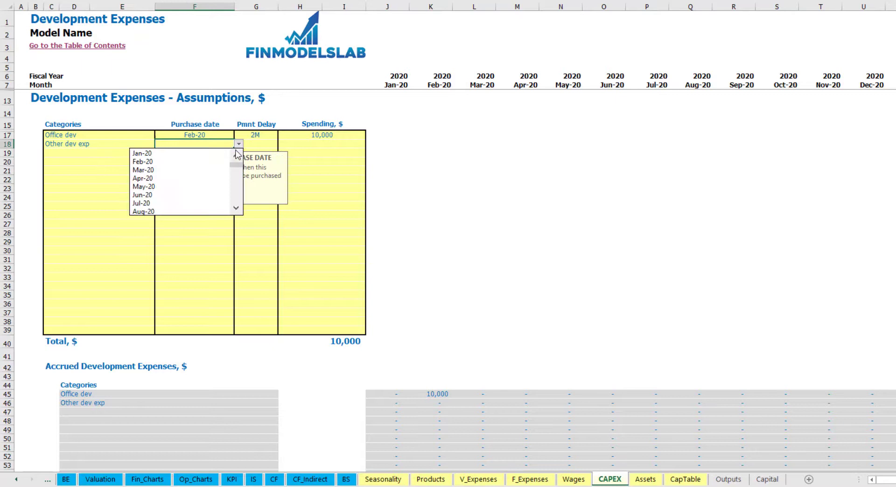
{"action": "left_click", "coordinate": [220, 168]}
{"action": "left_click", "coordinate": [309, 148]}
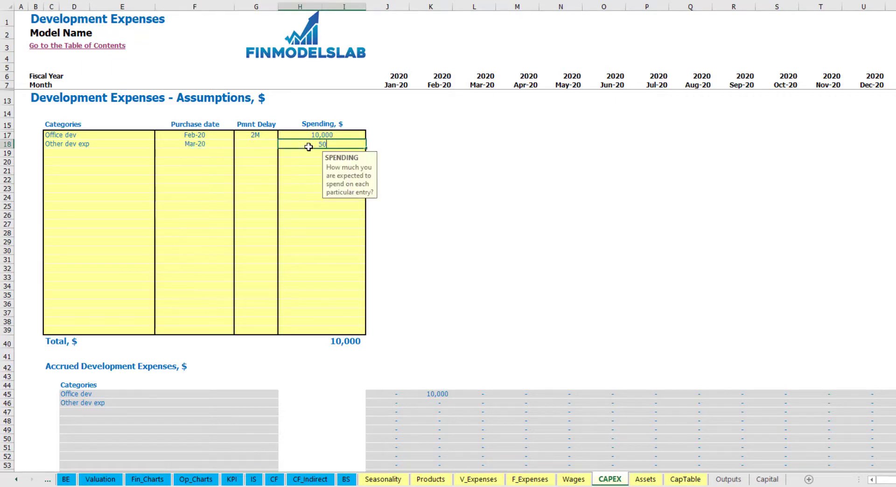
{"action": "type", "text": "5,000"}
{"action": "key", "text": "Return"}
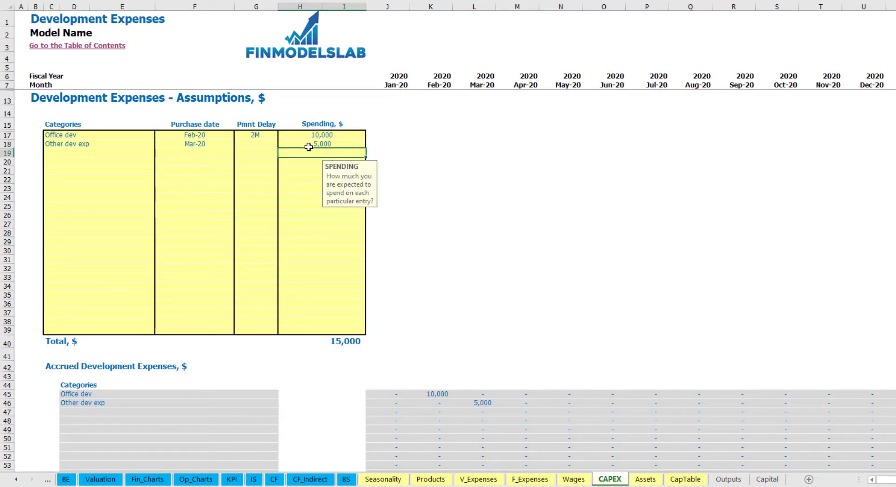
Step: Set the Other dev exp payment delay to 0M and compare its accrued and paid months
{"action": "left_click", "coordinate": [265, 146]}
{"action": "left_click", "coordinate": [283, 144]}
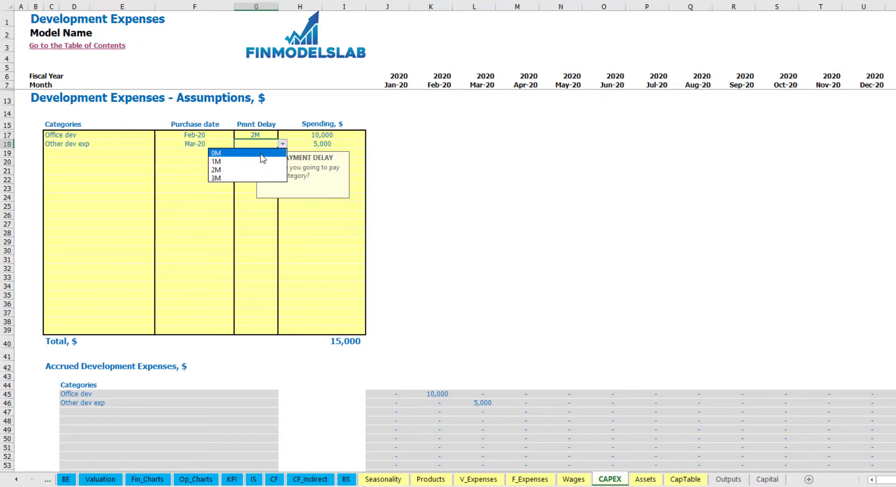
{"action": "left_click", "coordinate": [262, 151]}
{"action": "scroll", "coordinate": [455, 353], "scroll_direction": "down", "scroll_amount": 3}
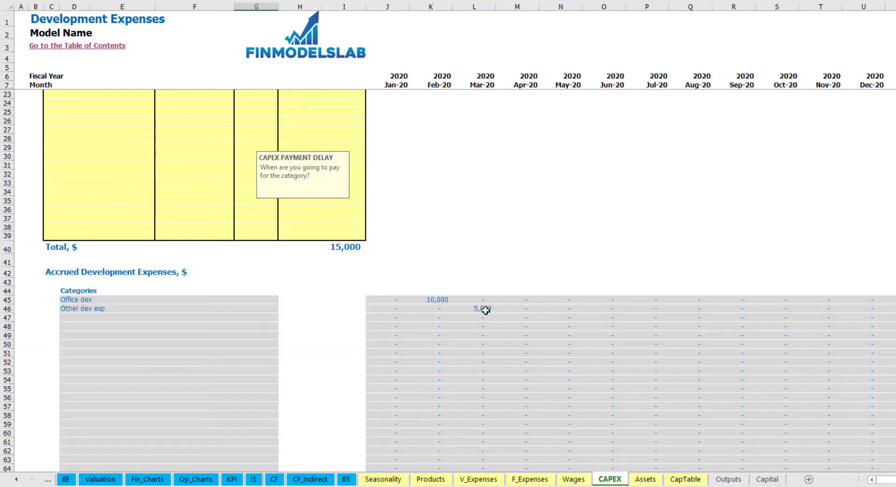
{"action": "left_click", "coordinate": [480, 311]}
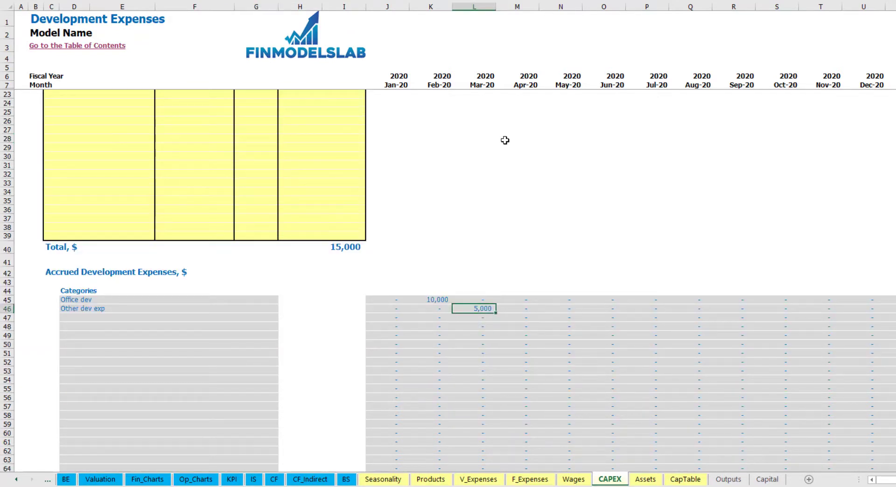
{"action": "scroll", "coordinate": [472, 308], "scroll_direction": "down", "scroll_amount": 10}
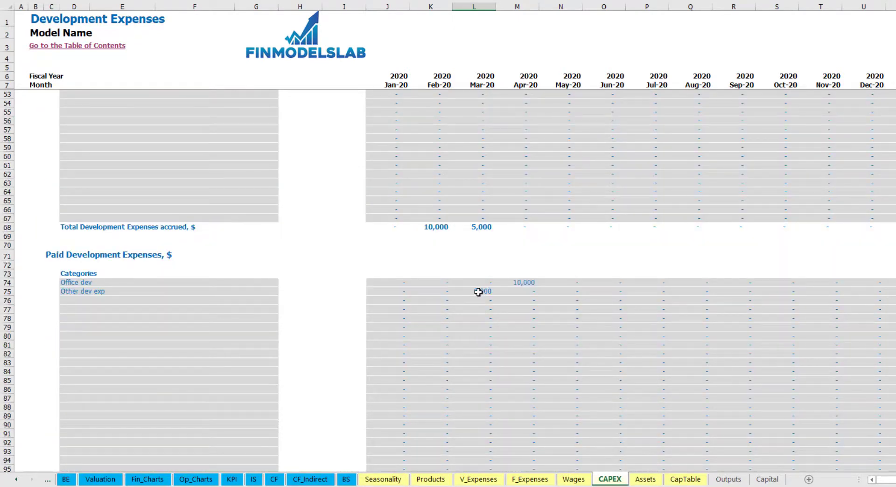
{"action": "scroll", "coordinate": [478, 292], "scroll_direction": "up", "scroll_amount": 13}
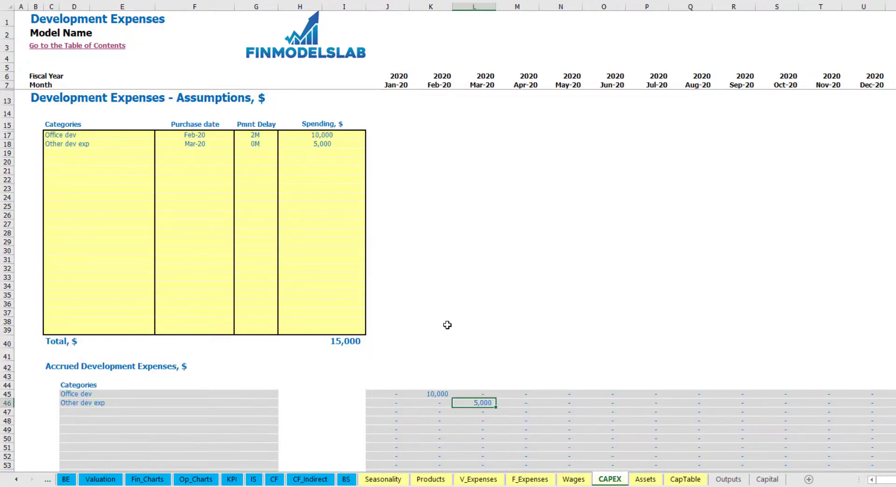
Step: Examine the Development Expenses depreciation, capital expenditure and closing net book value rows on the Assets sheet
{"action": "left_click", "coordinate": [643, 480]}
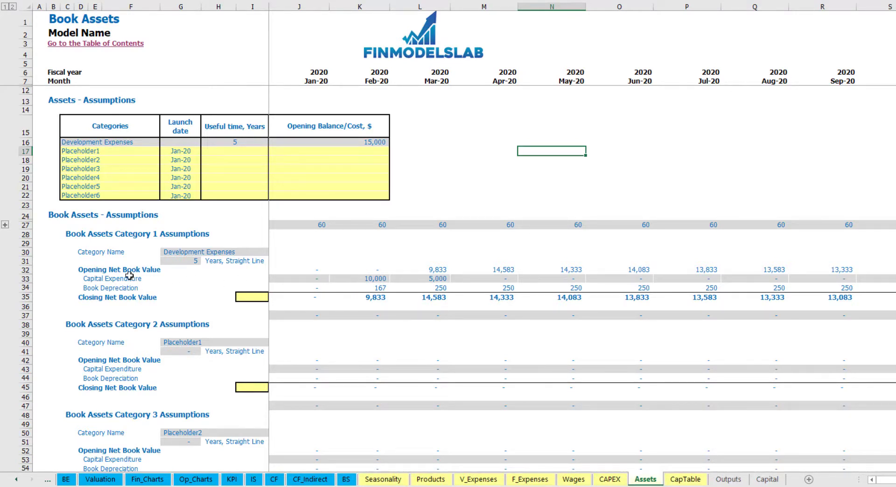
{"action": "left_click", "coordinate": [22, 288]}
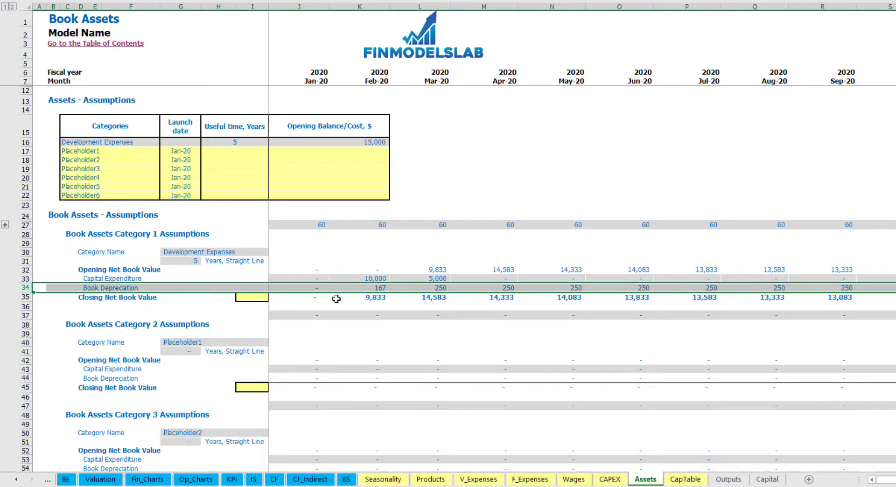
{"action": "left_click_drag", "start_coordinate": [294, 278], "coordinate": [534, 279]}
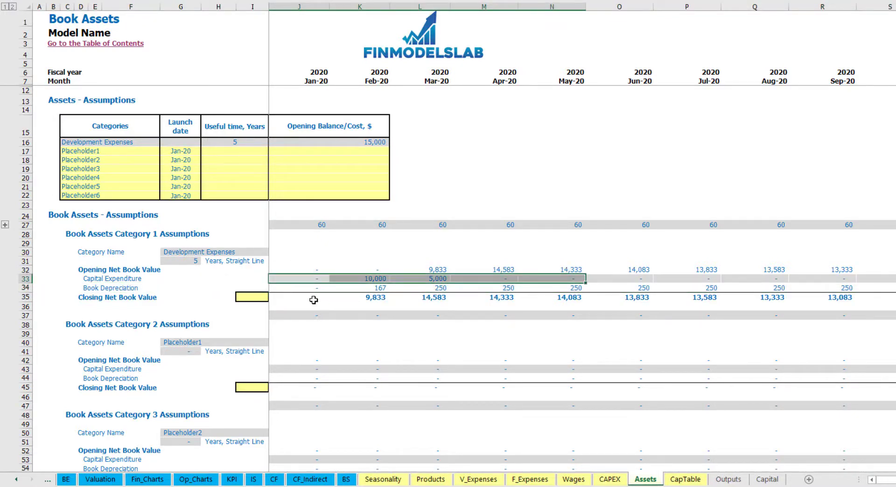
{"action": "left_click_drag", "start_coordinate": [314, 300], "coordinate": [593, 300]}
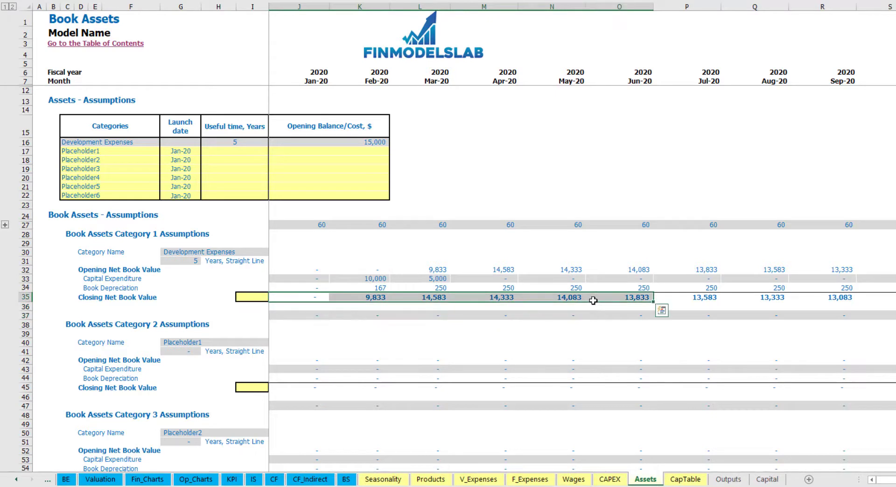
Step: Rename the asset category Placeholder1 as Other assets and set its useful time to 10 years
{"action": "left_click", "coordinate": [123, 149]}
{"action": "type", "text": "Other asse"}
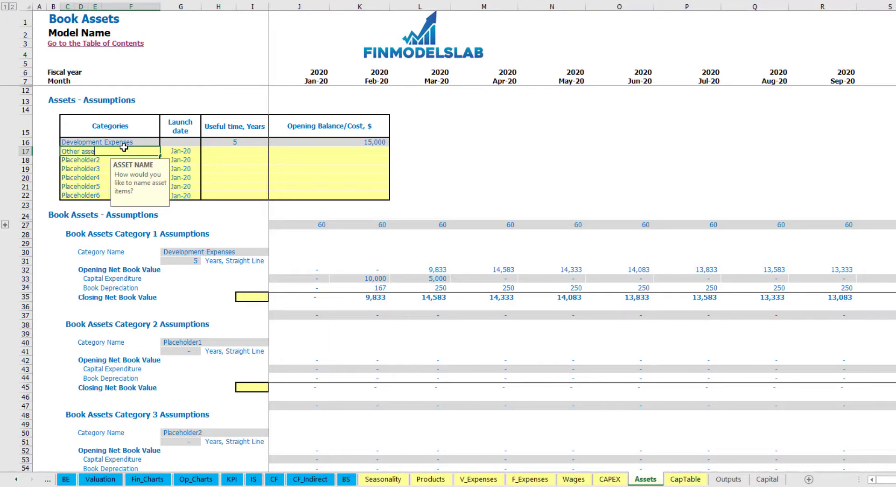
{"action": "type", "text": "ts"}
{"action": "key", "text": "Return"}
{"action": "left_click", "coordinate": [259, 150]}
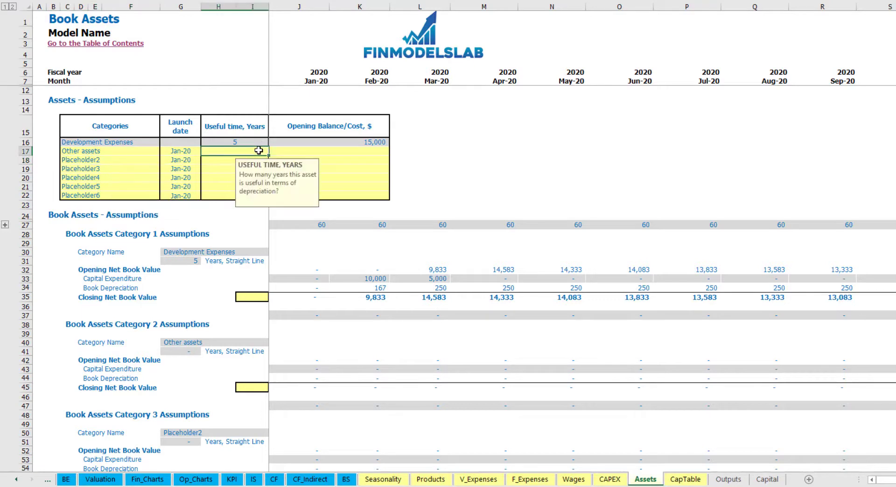
{"action": "key", "text": "Return"}
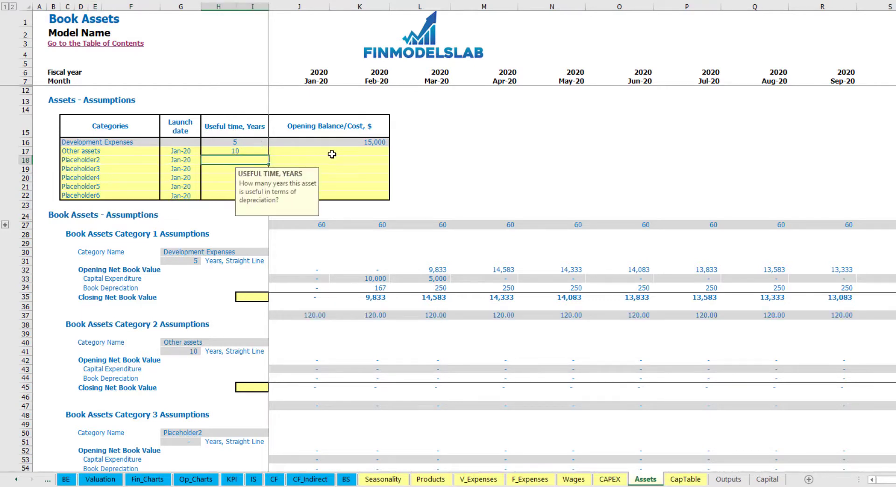
Step: Set the Other assets opening balance/cost to 25,000 and its launch date to Apr-20
{"action": "left_click", "coordinate": [331, 152]}
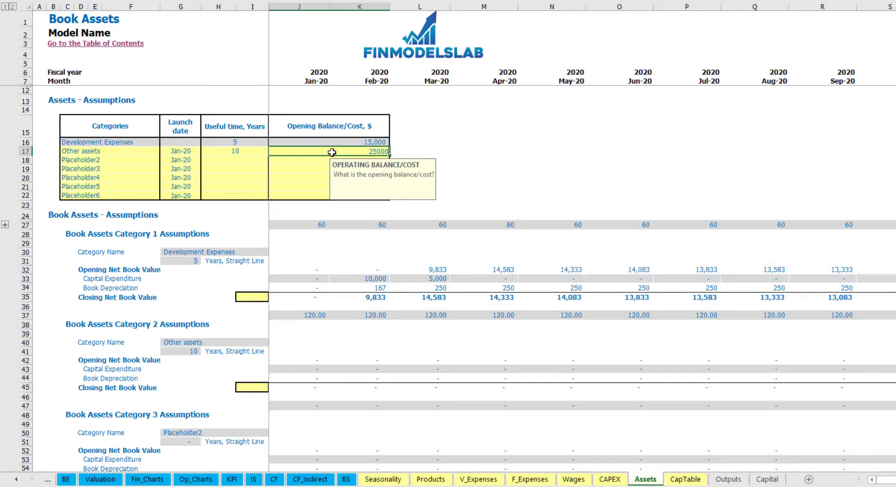
{"action": "type", "text": "25000"}
{"action": "key", "text": "Return"}
{"action": "left_click", "coordinate": [189, 152]}
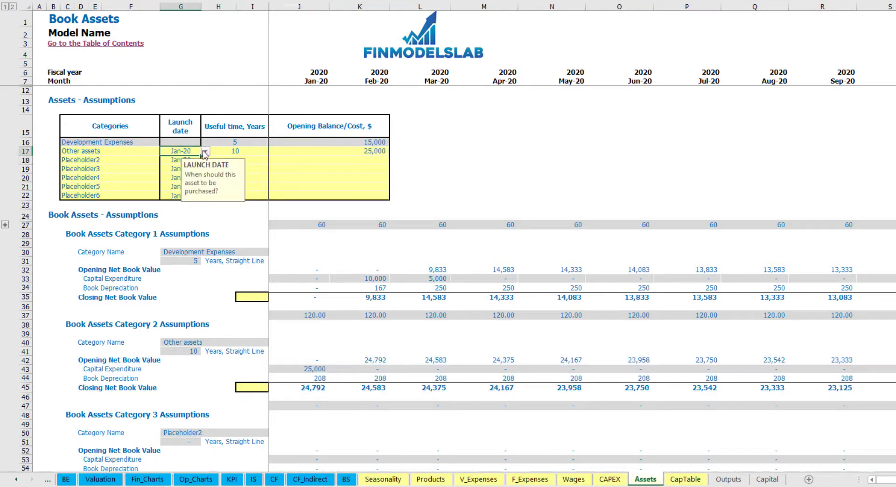
{"action": "left_click", "coordinate": [204, 151]}
{"action": "left_click", "coordinate": [187, 182]}
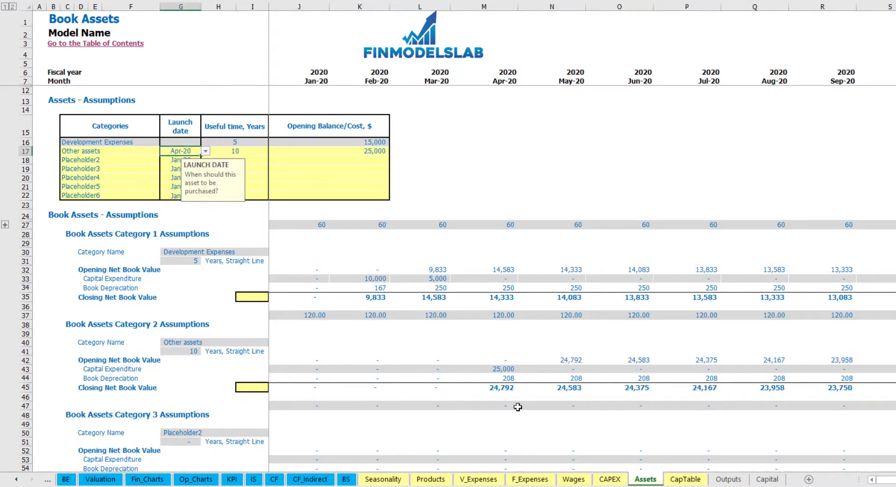
Step: Examine the capital expenditure, book depreciation and closing net book value rows of the Other assets category from Apr-20 onward
{"action": "left_click", "coordinate": [506, 370]}
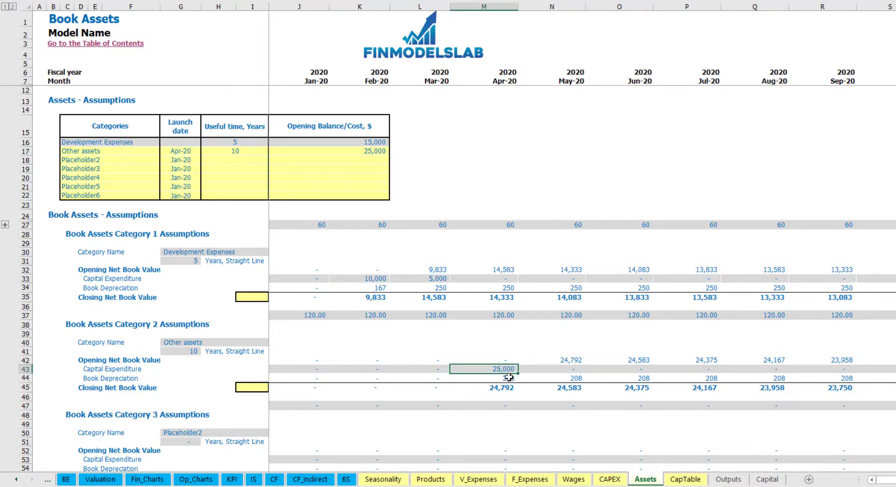
{"action": "left_click_drag", "start_coordinate": [514, 378], "coordinate": [689, 376]}
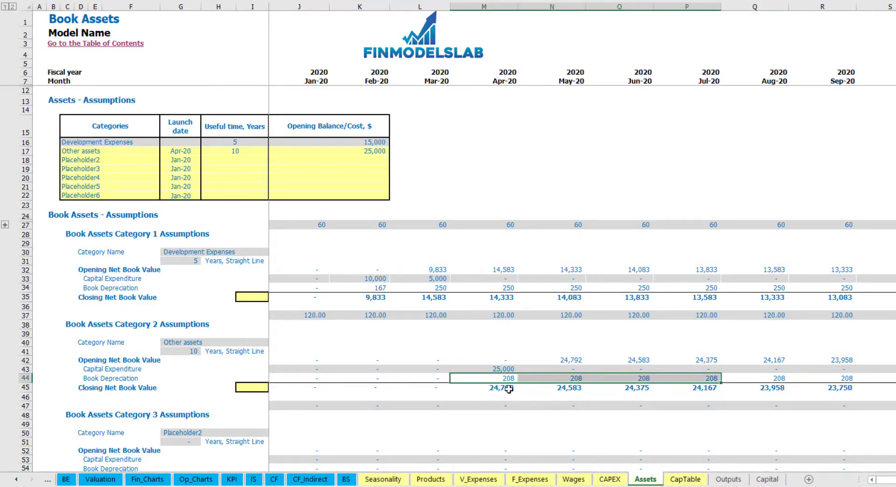
{"action": "left_click_drag", "start_coordinate": [506, 388], "coordinate": [732, 386]}
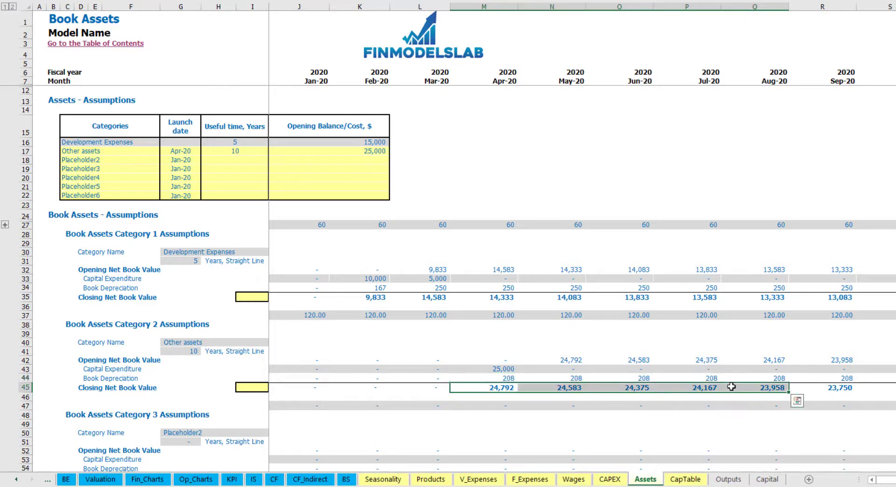
Step: Review the Income Statement and Cash Flow Statement, then check the Fixed Assets, CAPEX Prepayment and CAPEX Payable rows of the Balance Sheet
{"action": "left_click", "coordinate": [254, 479]}
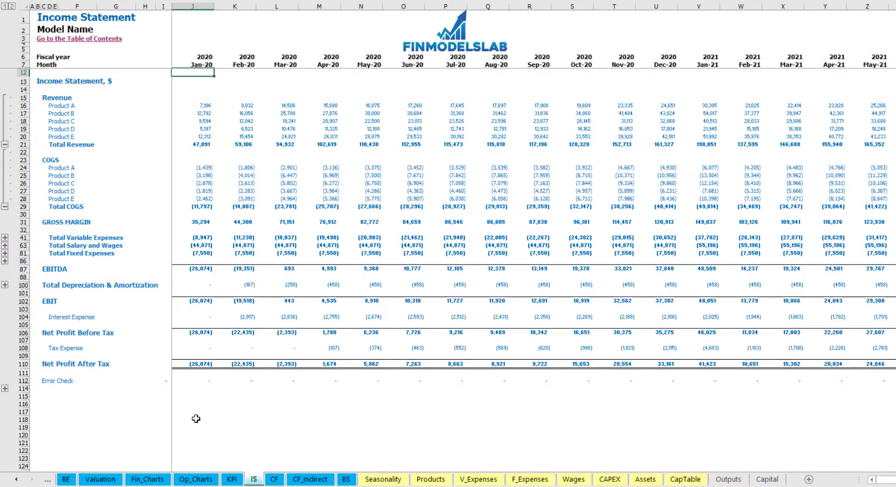
{"action": "left_click", "coordinate": [273, 479]}
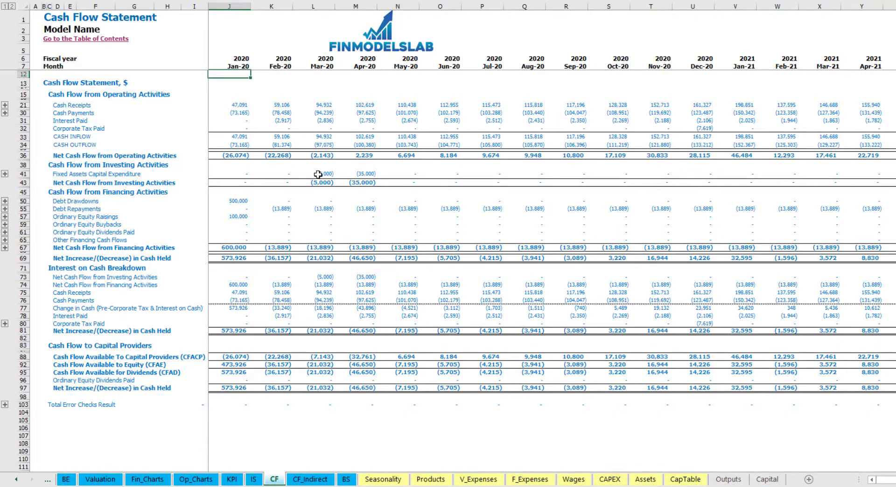
{"action": "left_click", "coordinate": [346, 479]}
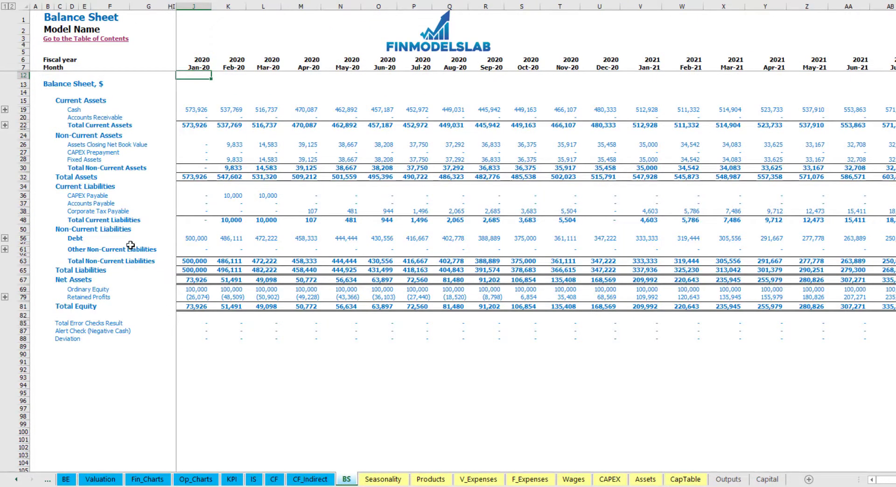
{"action": "left_click", "coordinate": [24, 159]}
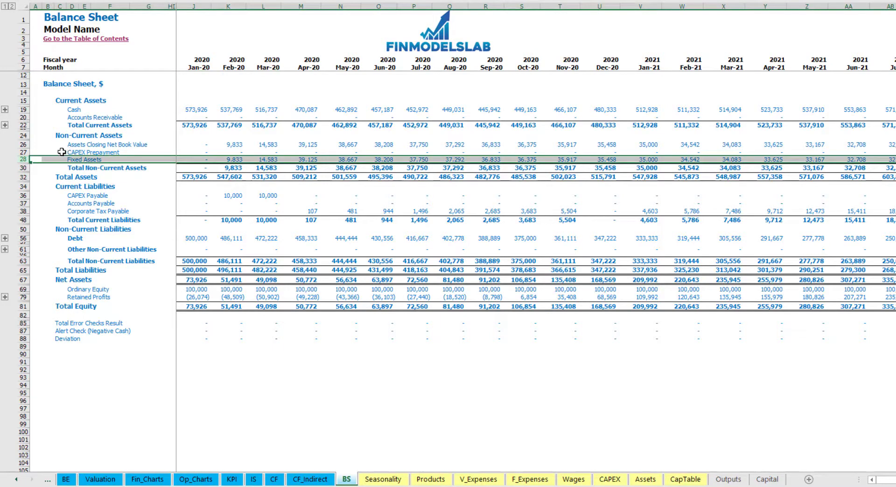
{"action": "left_click", "coordinate": [19, 153]}
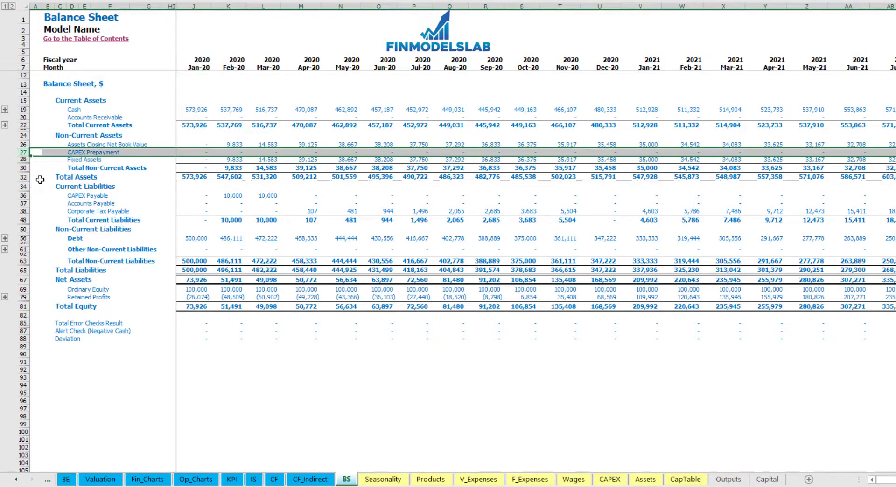
{"action": "left_click", "coordinate": [22, 196]}
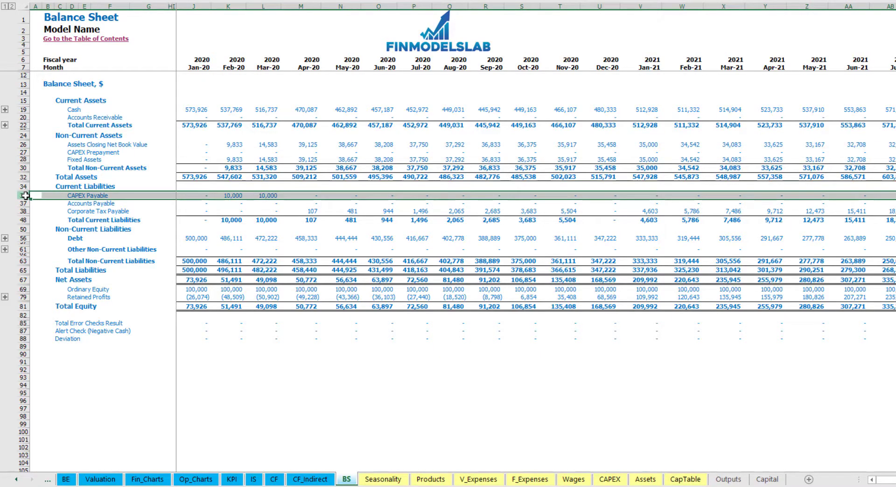
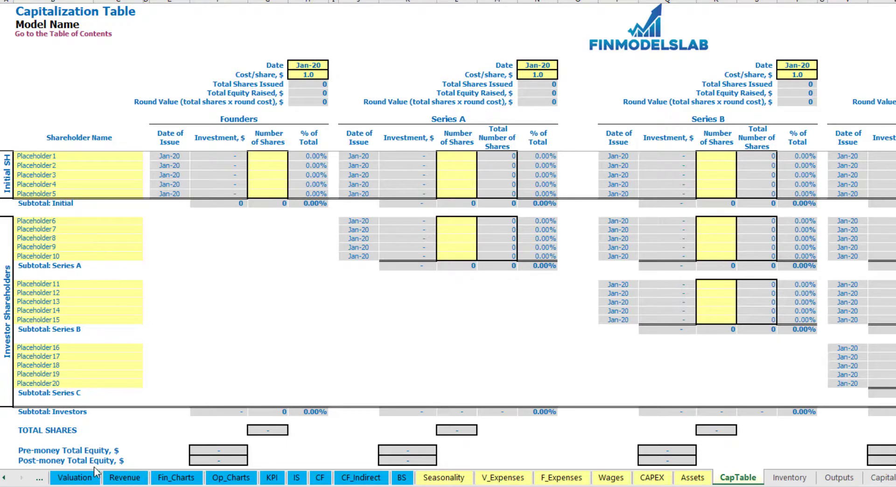
Step: Rename the initial shareholders Placeholder1 and Placeholder2 in the Capitalization Table as Founder 1 and Founder 2
{"action": "left_click", "coordinate": [39, 155]}
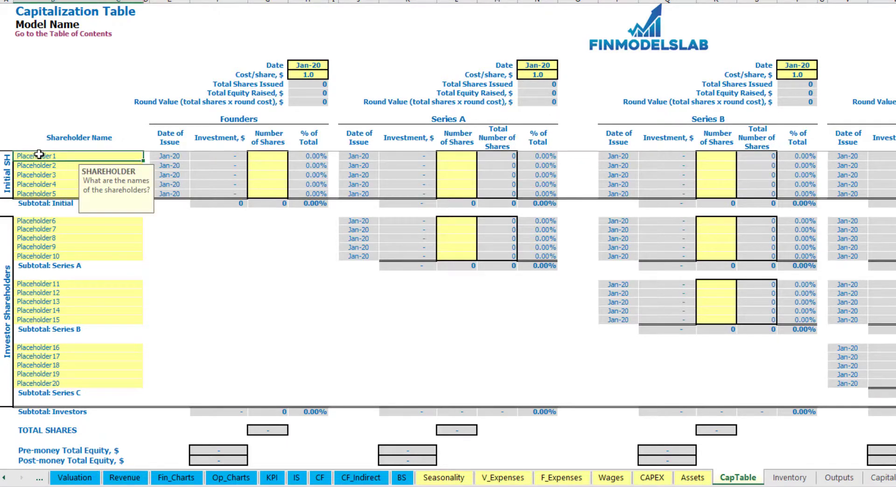
{"action": "type", "text": "Founder 1"}
{"action": "key", "text": "ctrl+Return"}
{"action": "key", "text": "ctrl+c"}
{"action": "key", "text": "Down"}
{"action": "key", "text": "ctrl+v"}
{"action": "key", "text": "F2"}
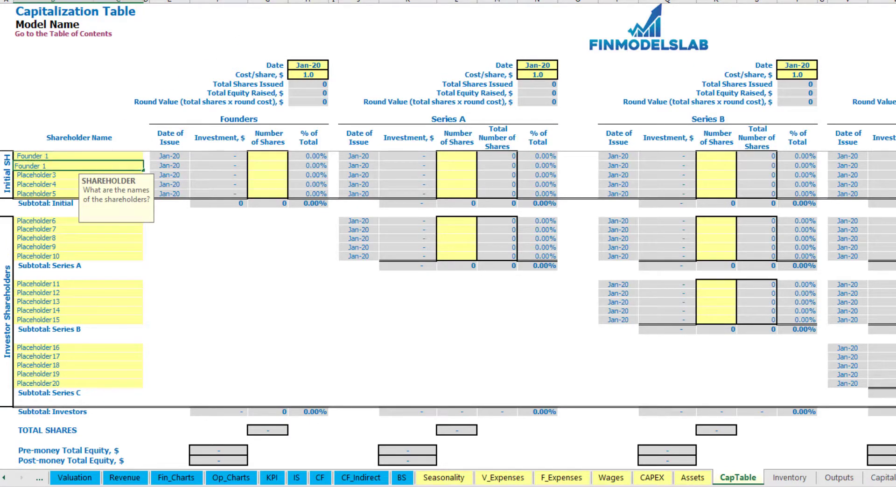
{"action": "type", "text": "2"}
{"action": "key", "text": "Return"}
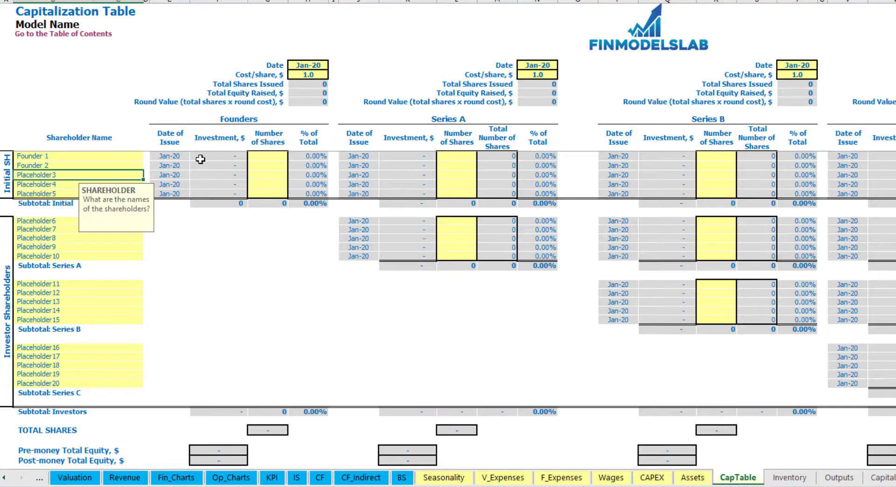
Step: Set the Founders round number of shares to 10,000 for Founder 1 and 20,000 for Founder 2
{"action": "left_click", "coordinate": [98, 157]}
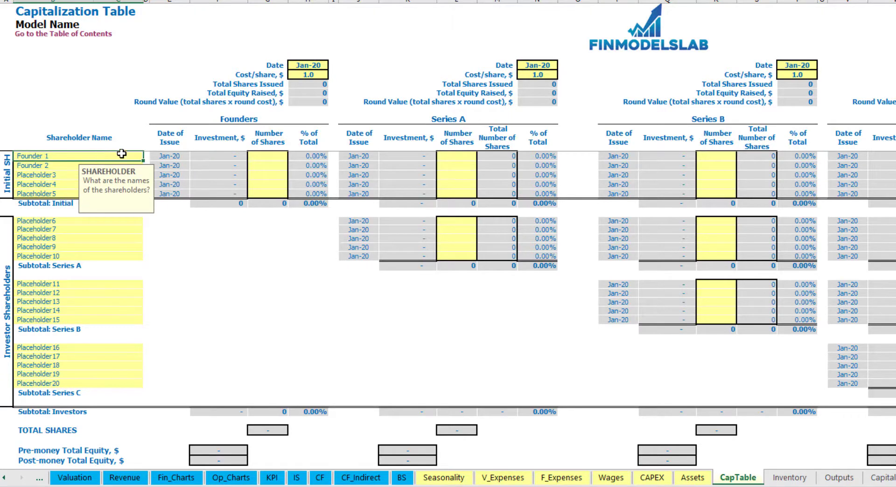
{"action": "left_click", "coordinate": [271, 156]}
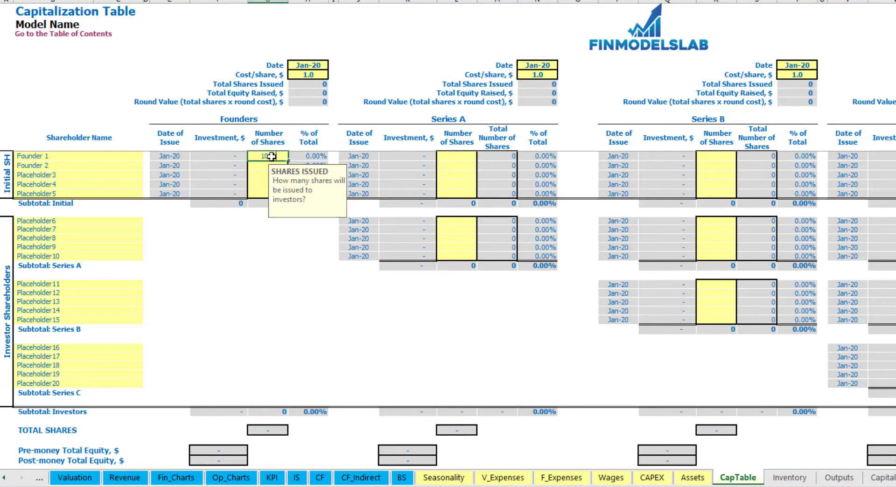
{"action": "type", "text": "10,000"}
{"action": "key", "text": "Return"}
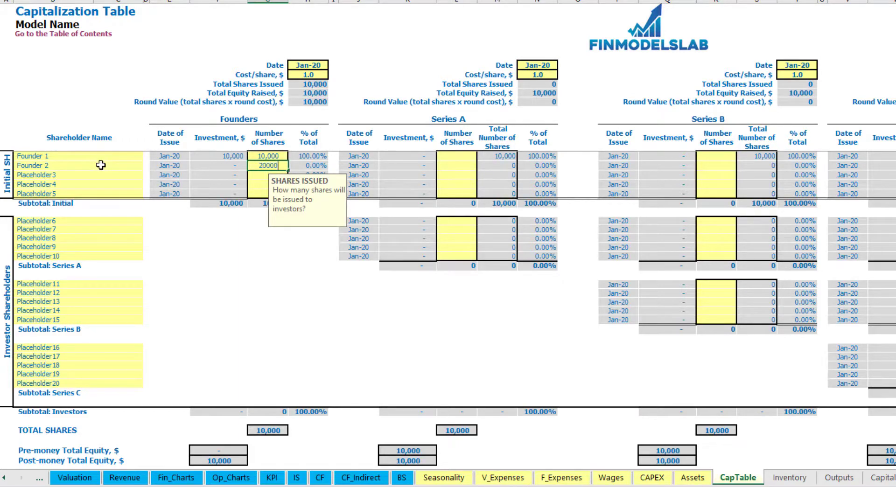
Step: Set the Founders round cost per share to 2 and its round close date to Feb-20
{"action": "left_click", "coordinate": [307, 67]}
{"action": "left_click", "coordinate": [297, 76]}
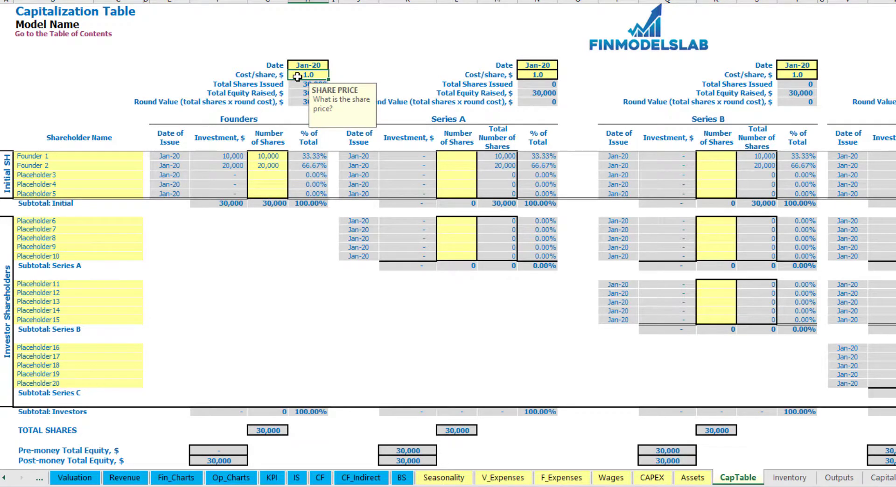
{"action": "type", "text": "2"}
{"action": "key", "text": "Return"}
{"action": "left_click", "coordinate": [306, 67]}
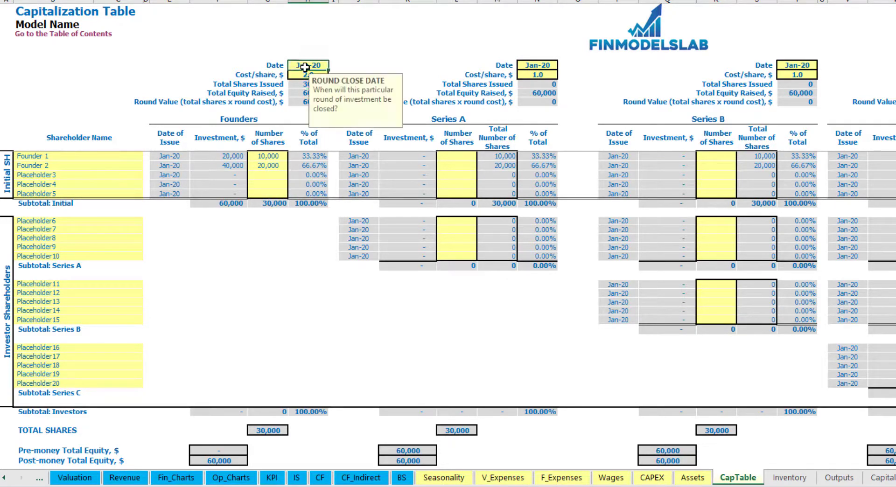
{"action": "left_click", "coordinate": [333, 66]}
{"action": "left_click", "coordinate": [298, 82]}
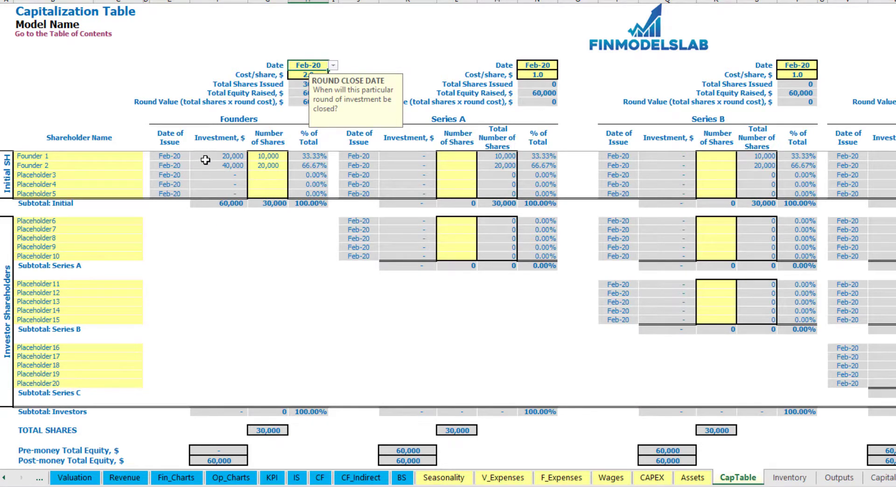
Step: Examine the founders' investments, their initial subtotal, the post-money total equity and Founder 1's percentage of the total
{"action": "left_click", "coordinate": [225, 158]}
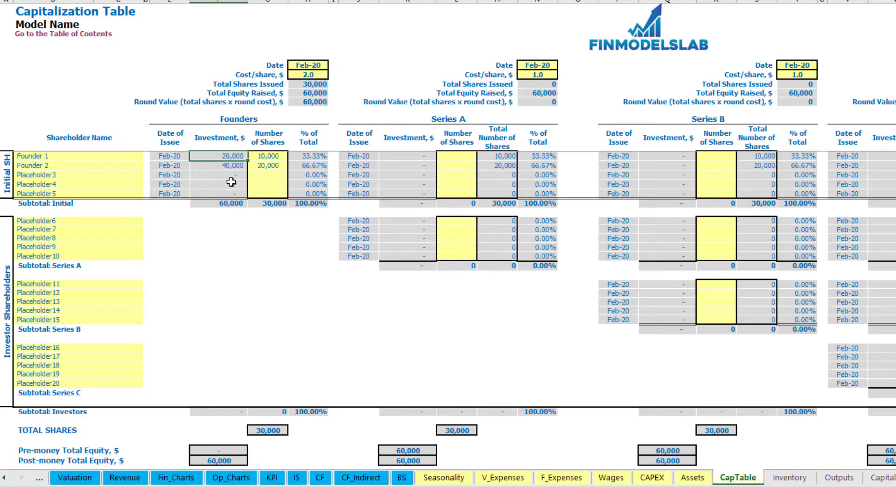
{"action": "left_click", "coordinate": [224, 166]}
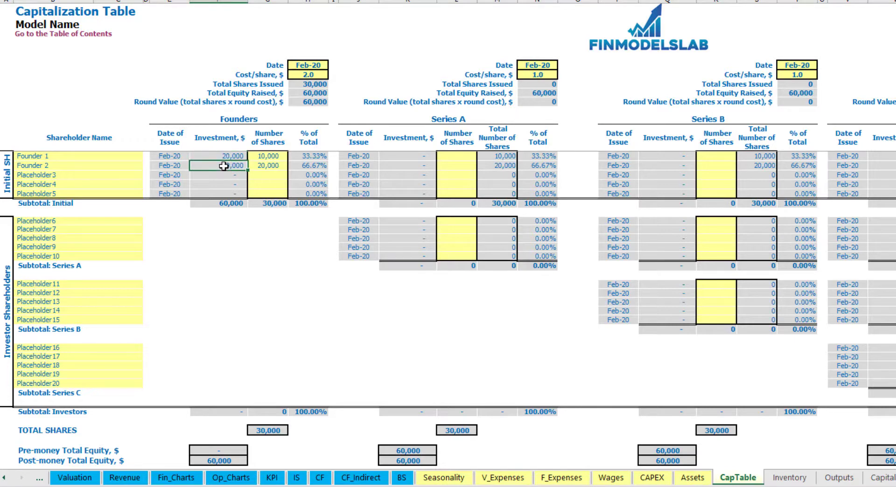
{"action": "left_click", "coordinate": [225, 203]}
{"action": "left_click", "coordinate": [2, 461]}
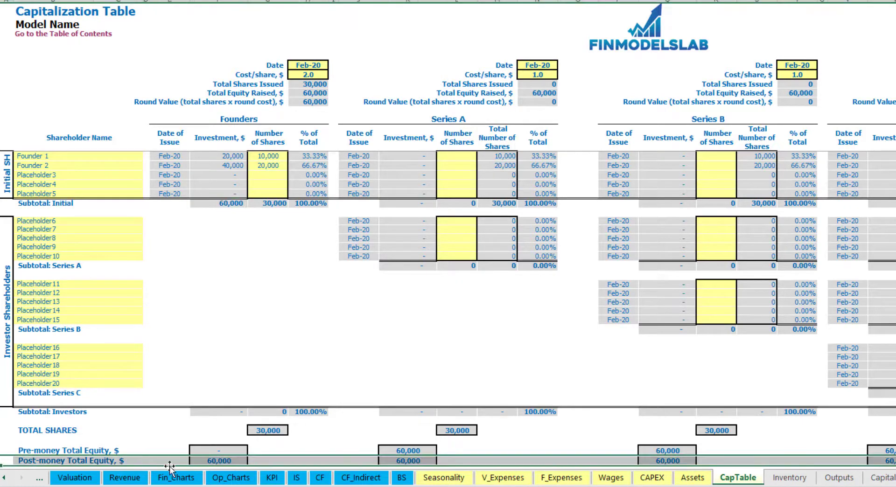
{"action": "left_click", "coordinate": [316, 158]}
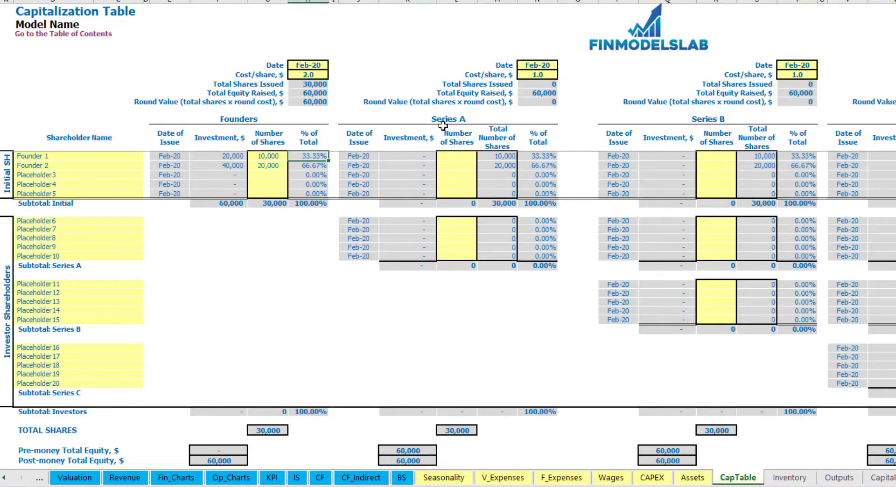
Step: Rename the Series A investor shareholder Placeholder6 as Investor 1
{"action": "mouse_move", "coordinate": [111, 224]}
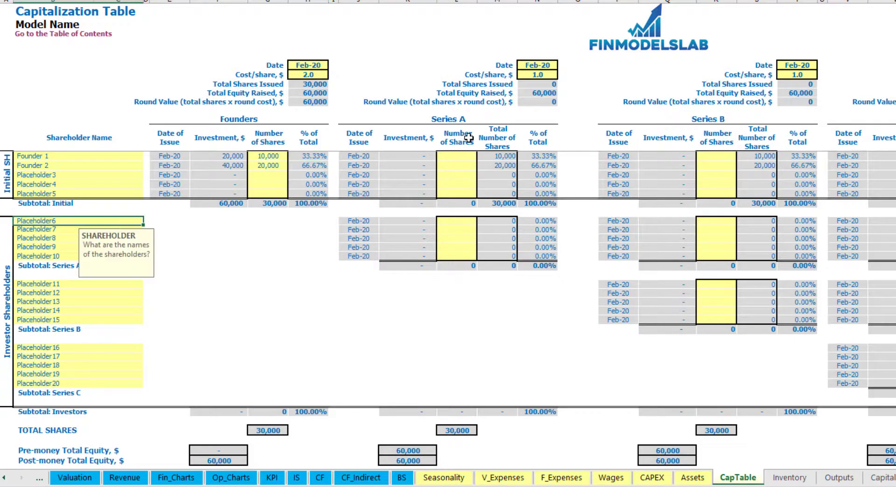
{"action": "left_click", "coordinate": [471, 122]}
{"action": "left_click", "coordinate": [60, 222]}
{"action": "key", "text": "BackSpace"}
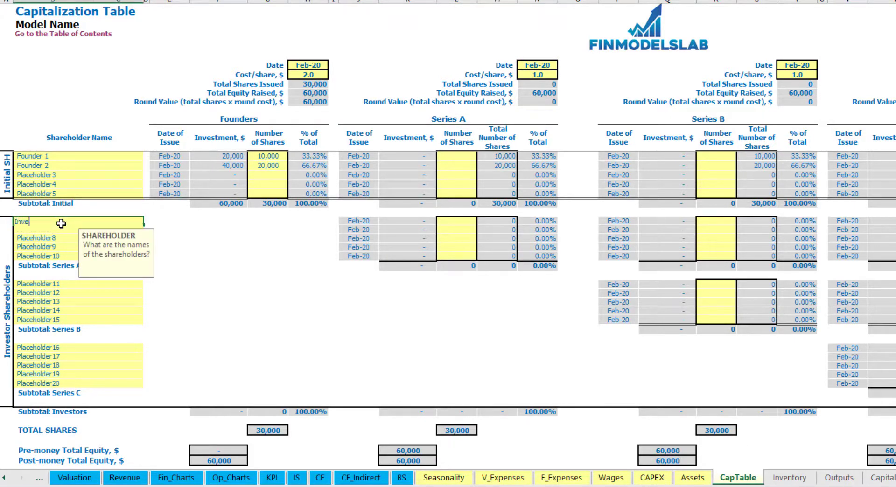
{"action": "type", "text": "Investor 1"}
{"action": "key", "text": "Return"}
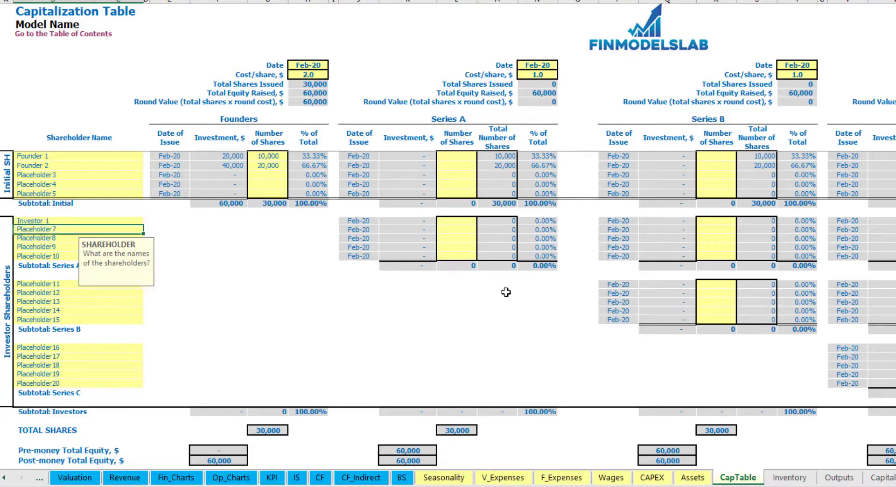
Step: Set the Series A round close date to May-20 and its cost per share to 5
{"action": "left_click", "coordinate": [551, 64]}
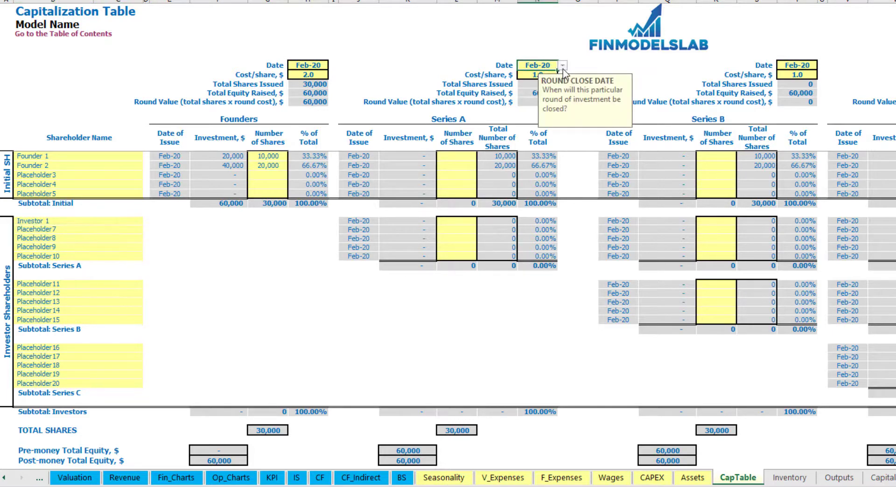
{"action": "left_click", "coordinate": [563, 65]}
{"action": "left_click", "coordinate": [537, 100]}
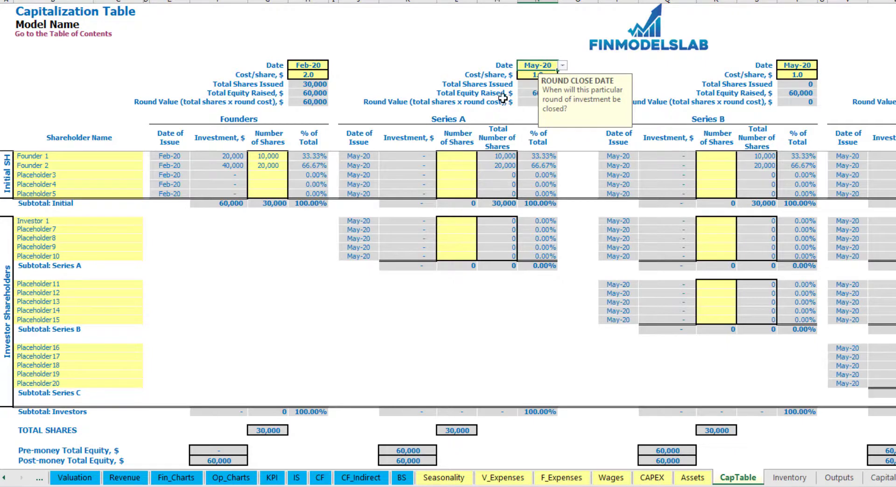
{"action": "left_click", "coordinate": [532, 73]}
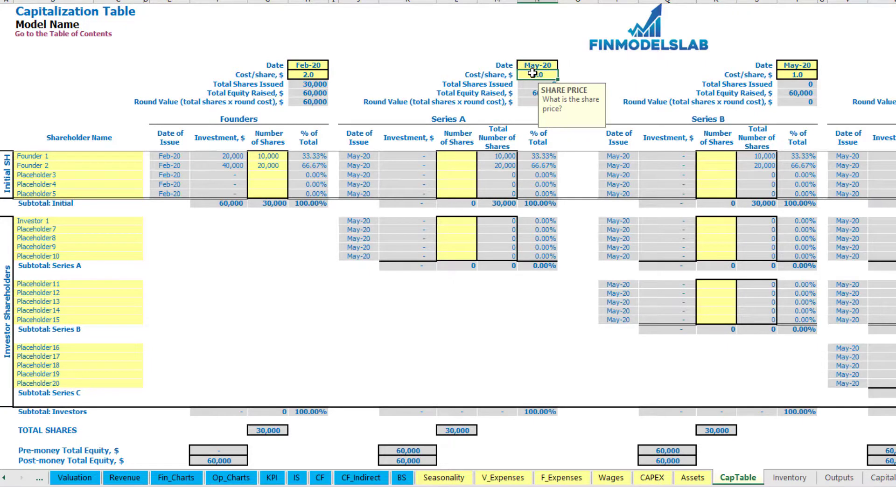
{"action": "type", "text": "5"}
{"action": "key", "text": "Return"}
Step: Set Investor 1's number of Series A shares to 1,000
{"action": "left_click", "coordinate": [457, 219]}
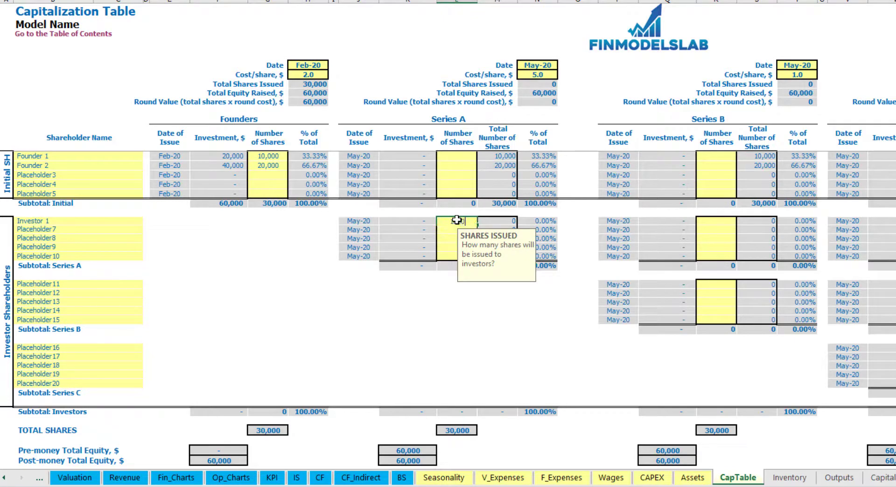
{"action": "type", "text": "1000"}
{"action": "left_click", "coordinate": [408, 311]}
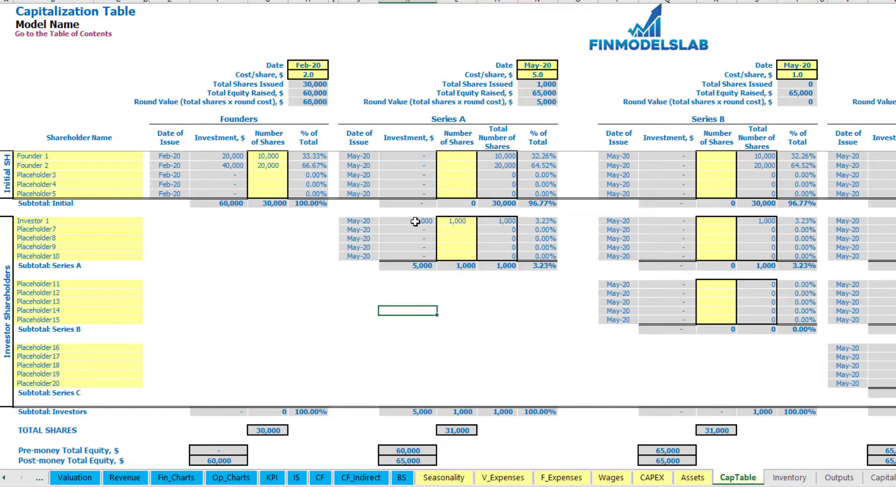
Step: Examine Investor 1's Series A investment, the pre-money and post-money total equity, and Investor 1's percentage of the total
{"action": "left_click", "coordinate": [415, 222]}
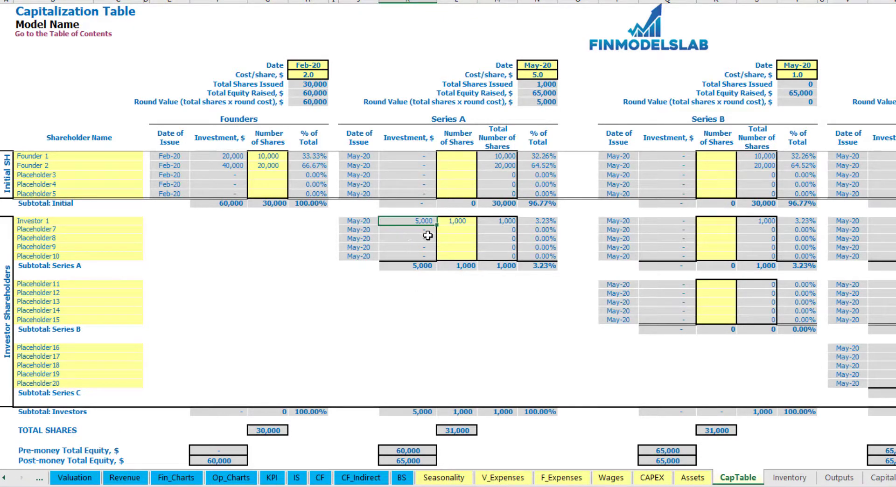
{"action": "left_click", "coordinate": [399, 448]}
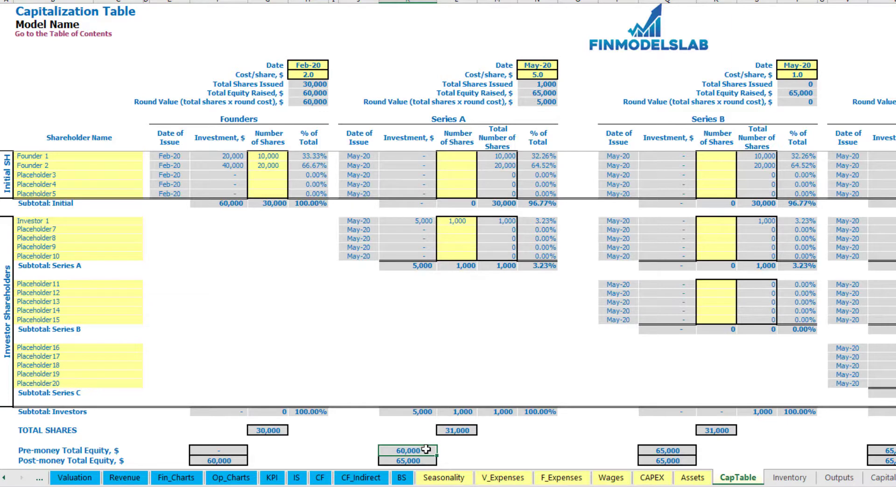
{"action": "key", "text": "Down"}
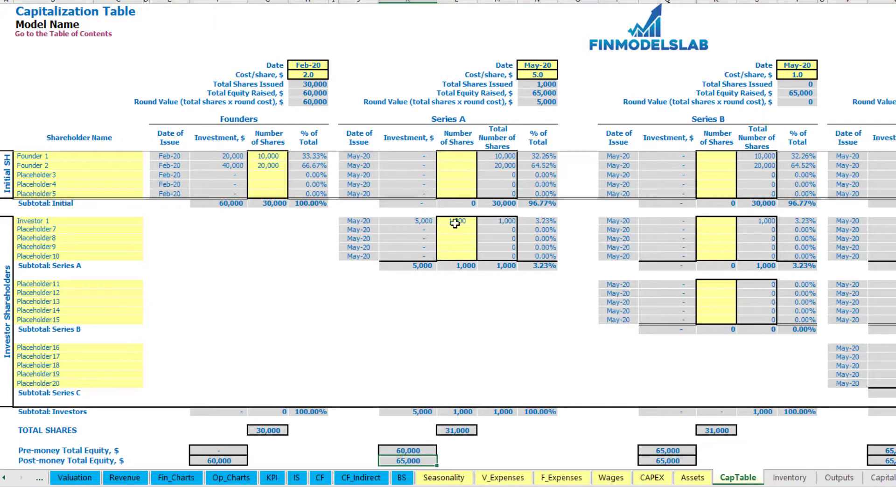
{"action": "left_click", "coordinate": [528, 222]}
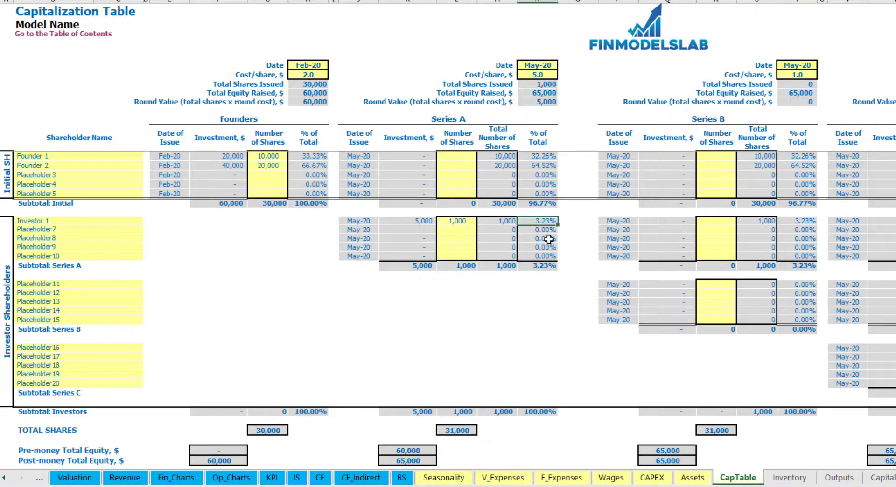
Step: Examine the founders' percentages after the Series A round, the Series B and C shareholder rows, and the Series A share entries
{"action": "left_click_drag", "start_coordinate": [103, 155], "coordinate": [112, 168]}
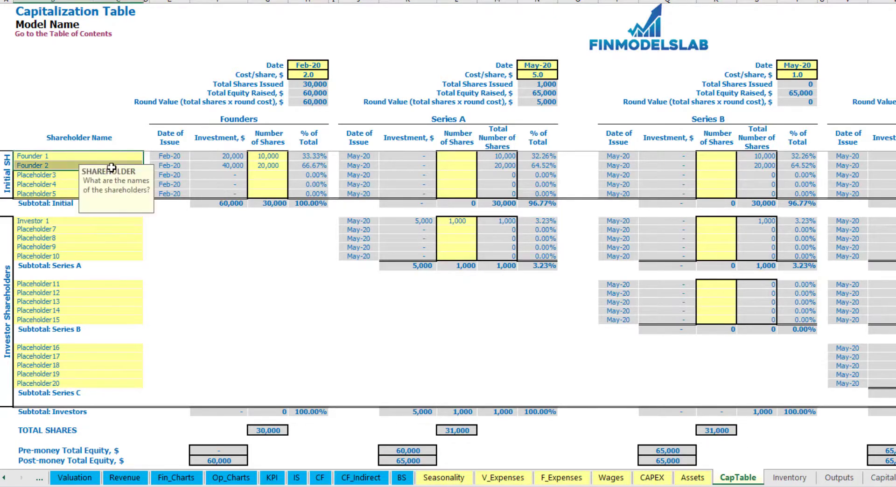
{"action": "left_click_drag", "start_coordinate": [539, 157], "coordinate": [542, 166]}
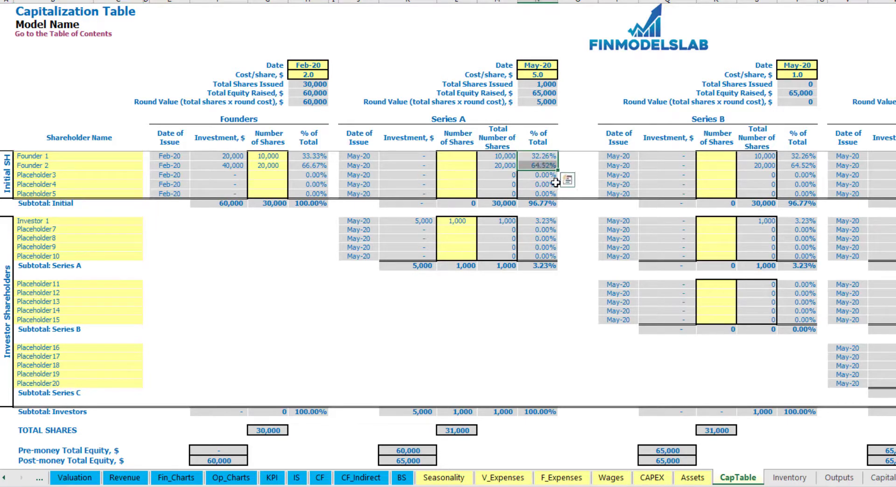
{"action": "key", "text": "Up"}
{"action": "key", "text": "Down"}
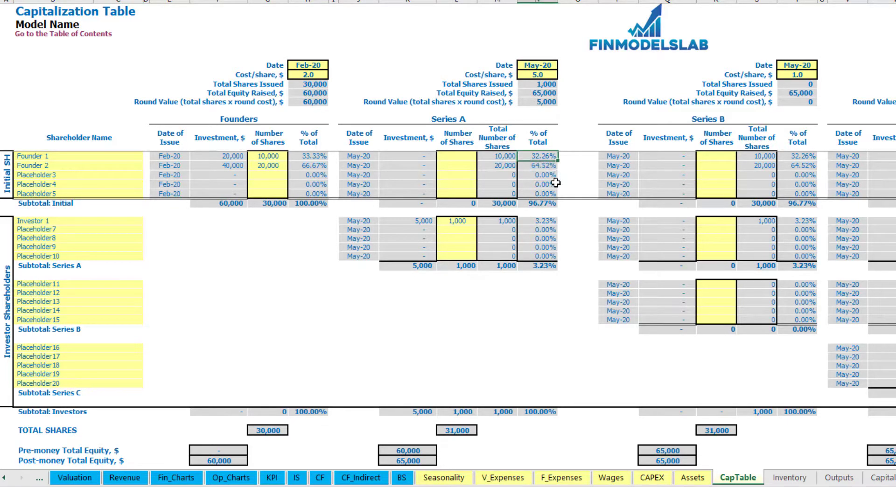
{"action": "key", "text": "Down"}
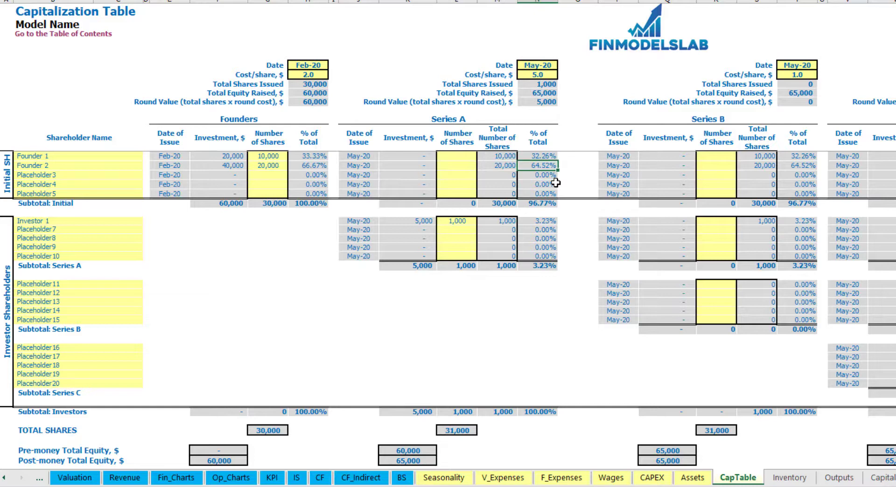
{"action": "left_click", "coordinate": [89, 289]}
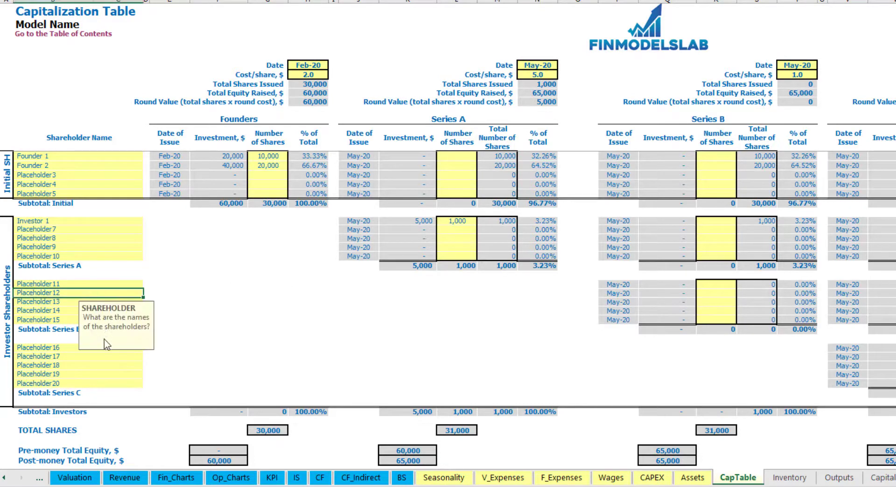
{"action": "left_click", "coordinate": [69, 351]}
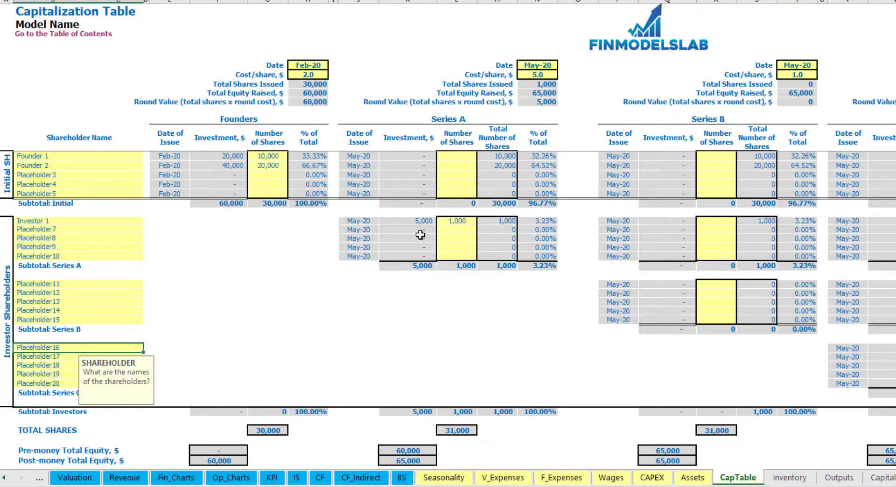
{"action": "left_click_drag", "start_coordinate": [462, 221], "coordinate": [468, 255]}
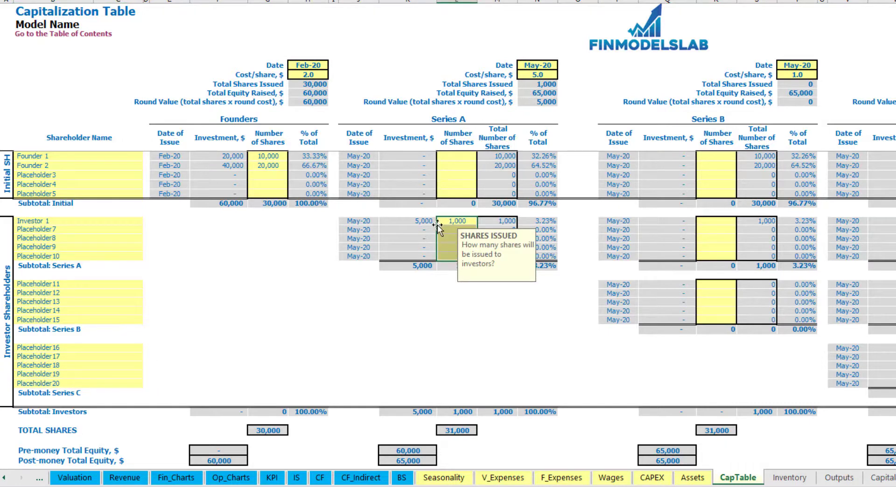
{"action": "left_click", "coordinate": [473, 303]}
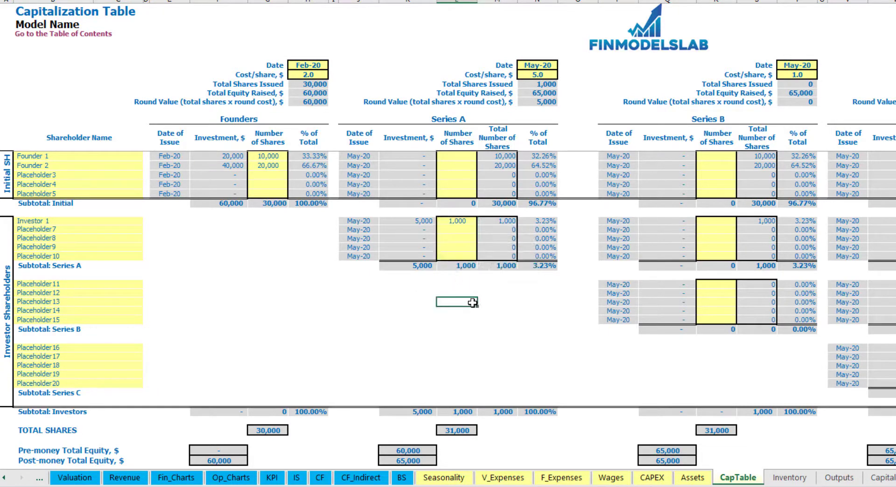
Step: Check the Feb-20 and May-20 ordinary equity raisings in the Cash Flow Statement and the Ordinary Equity row in the Balance Sheet
{"action": "left_click", "coordinate": [313, 477]}
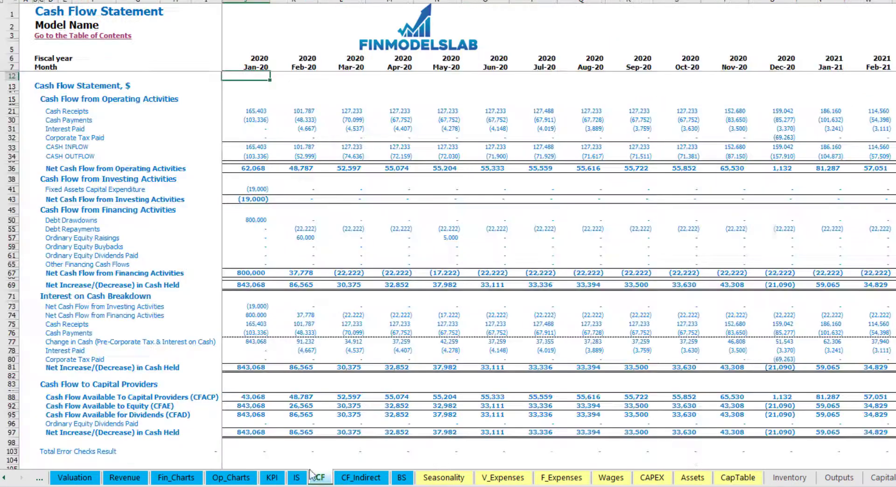
{"action": "left_click", "coordinate": [10, 238]}
{"action": "left_click", "coordinate": [308, 239]}
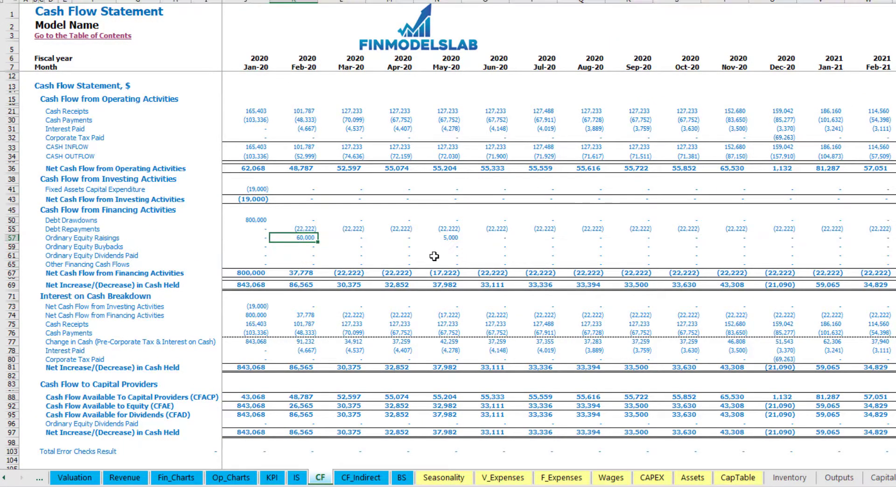
{"action": "left_click", "coordinate": [449, 238]}
{"action": "left_click", "coordinate": [401, 477]}
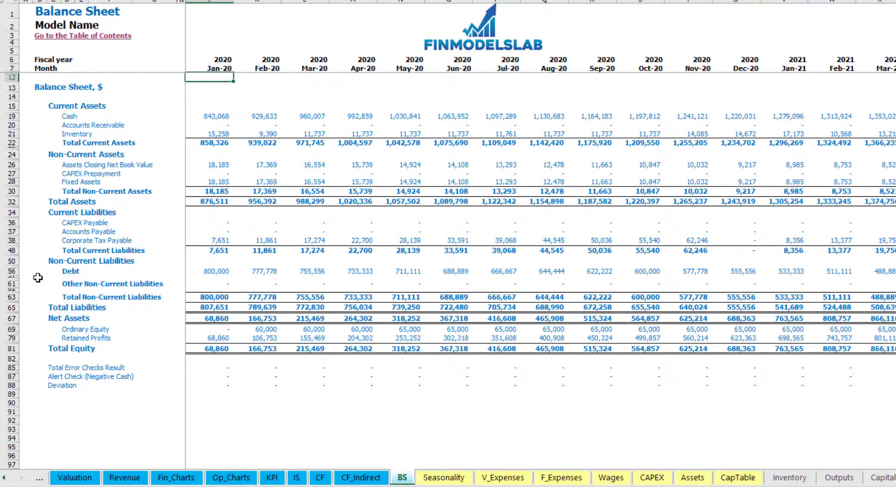
{"action": "left_click", "coordinate": [13, 329]}
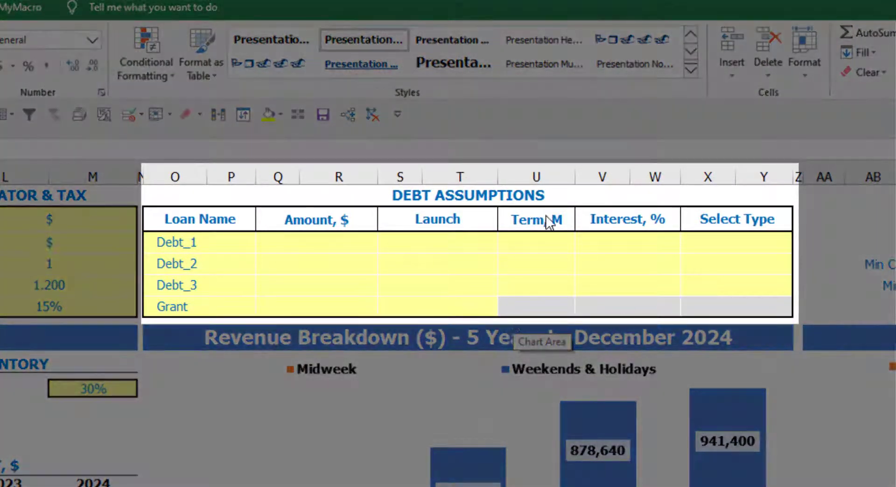
Step: Set Debt_1's repayment type to Annuity in the DashBoard's Debt Assumptions
{"action": "left_click", "coordinate": [519, 195]}
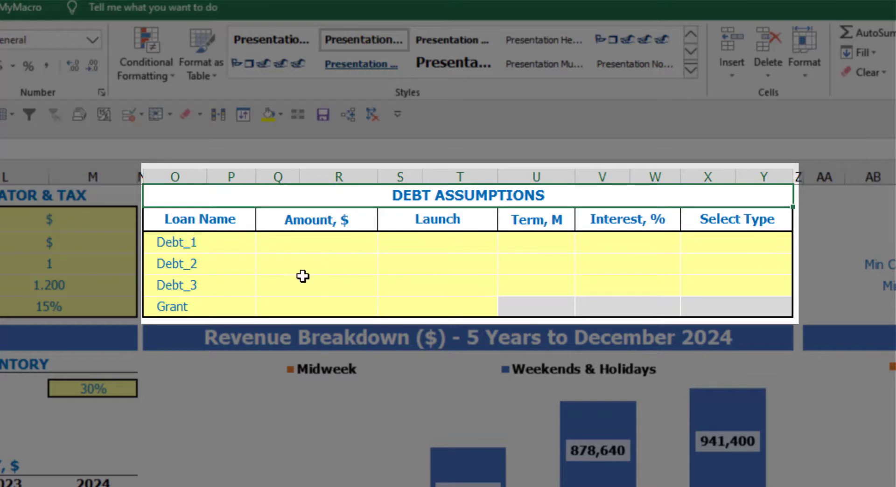
{"action": "left_click", "coordinate": [786, 239]}
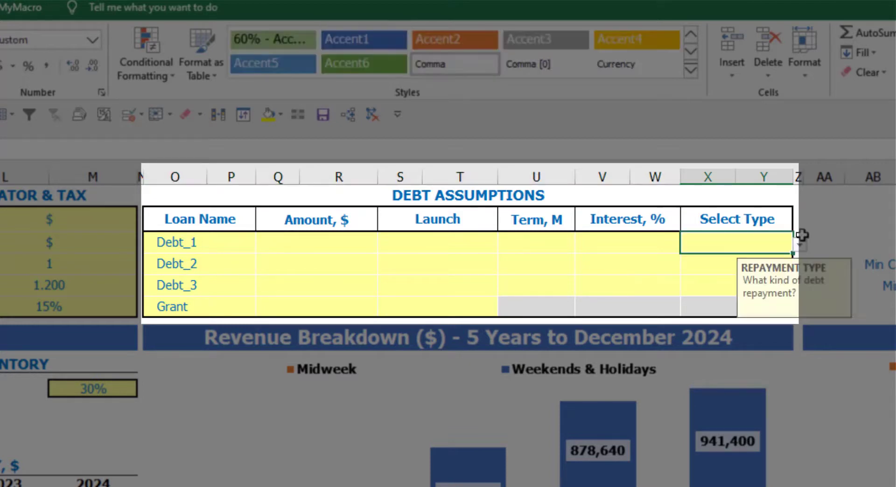
{"action": "left_click", "coordinate": [801, 246]}
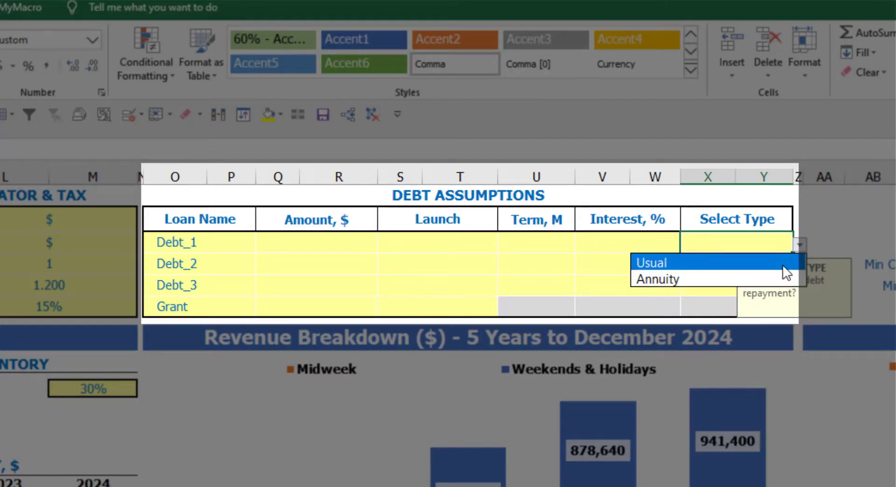
{"action": "left_click", "coordinate": [779, 276]}
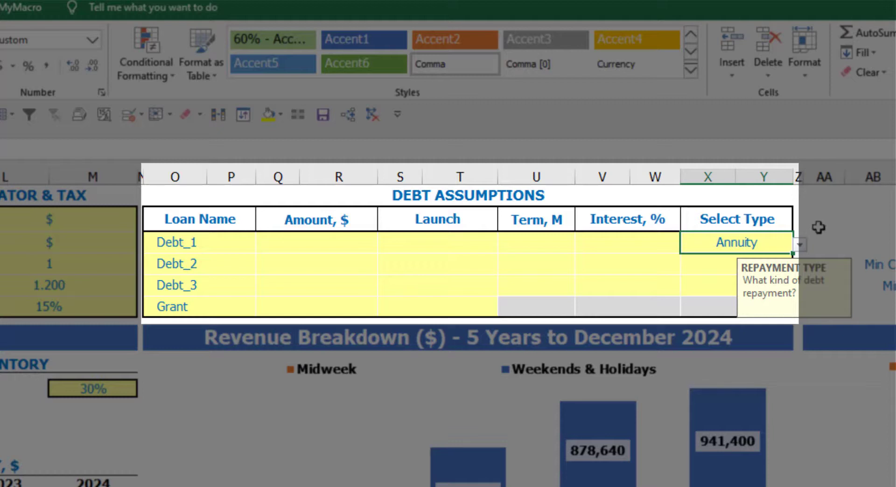
Step: Set Debt_1's repayment type to Usual and its amount to 1,000,000
{"action": "left_click", "coordinate": [800, 244]}
{"action": "left_click", "coordinate": [771, 263]}
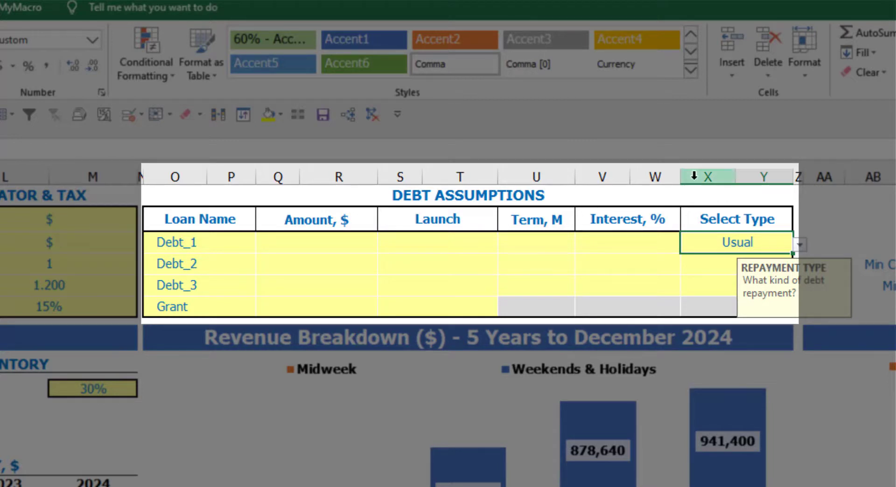
{"action": "left_click", "coordinate": [354, 243]}
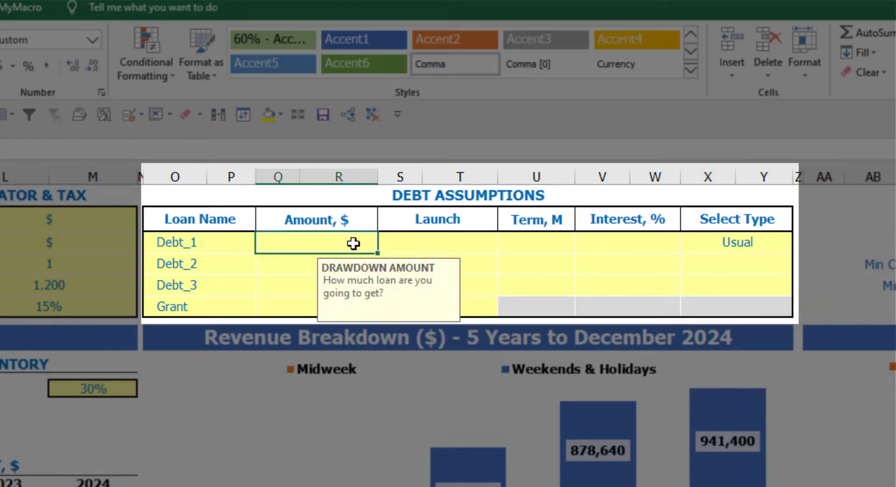
{"action": "type", "text": "1,0"}
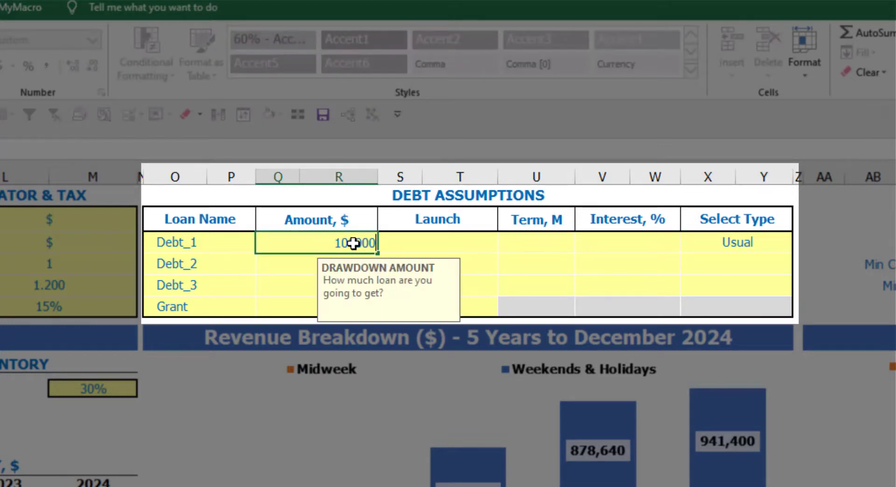
{"action": "type", "text": "00,000"}
{"action": "key", "text": "Return"}
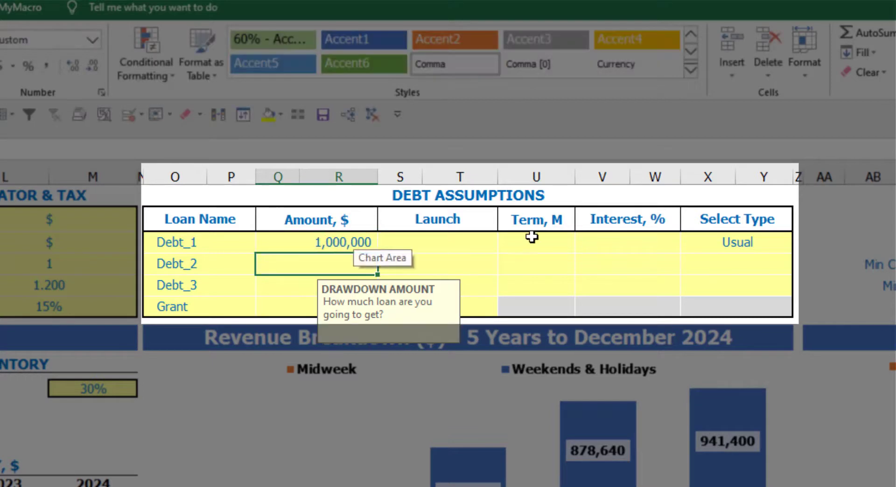
Step: Set Debt_1's launch date to Feb-20 and its term to 60 months
{"action": "left_click", "coordinate": [495, 241]}
{"action": "left_click", "coordinate": [505, 244]}
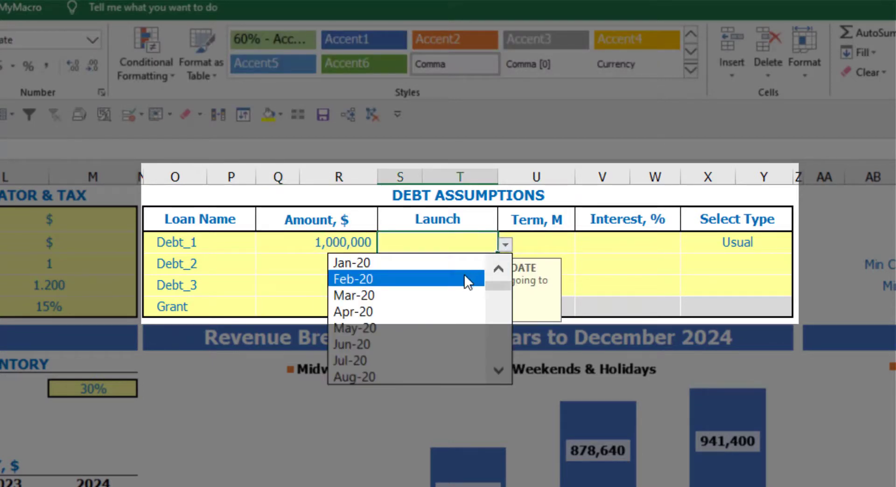
{"action": "left_click", "coordinate": [464, 276]}
{"action": "left_click", "coordinate": [537, 237]}
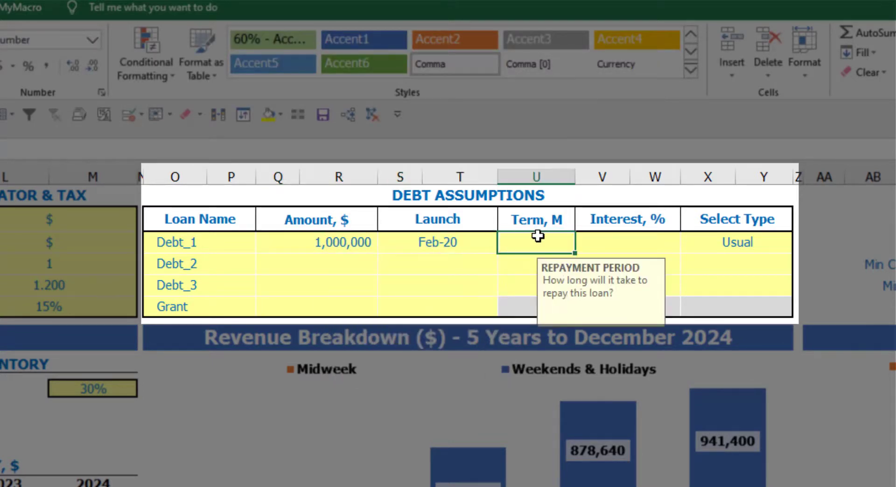
{"action": "type", "text": "60"}
{"action": "key", "text": "Return"}
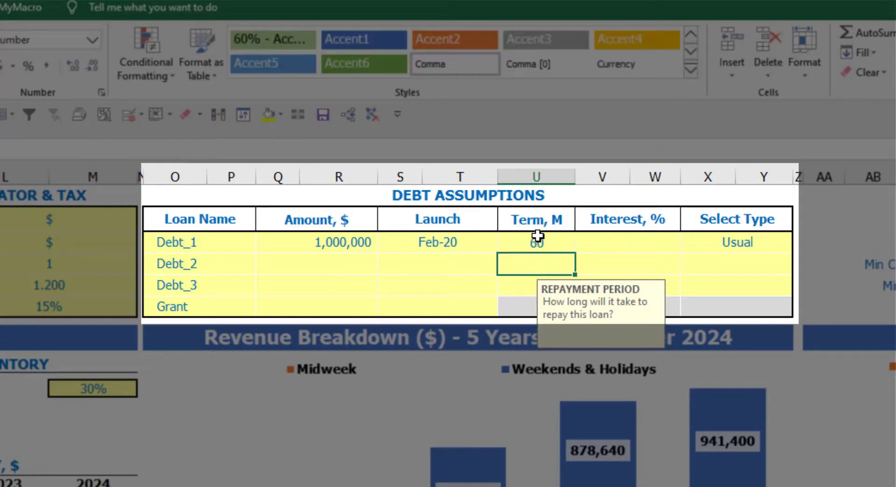
Step: Set Debt_1's annual interest rate to 5%
{"action": "left_click", "coordinate": [591, 240]}
{"action": "type", "text": "5"}
{"action": "key", "text": "Return"}
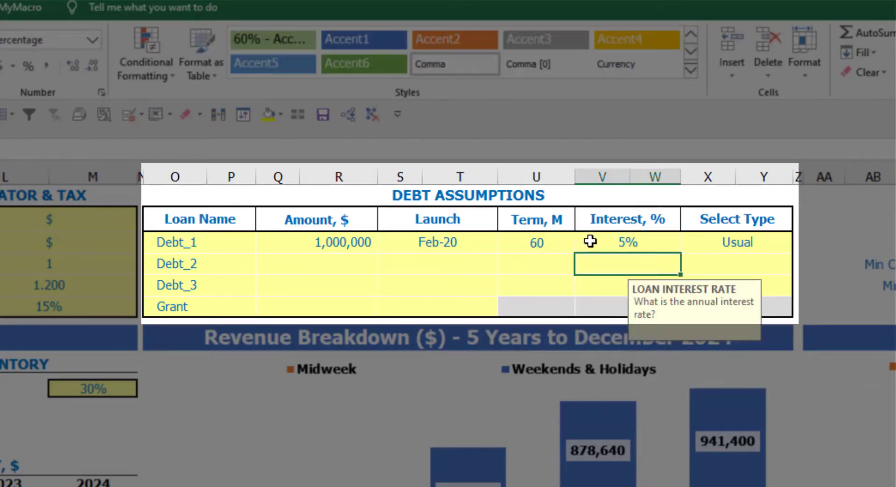
Step: Enter a Grant of 500,000 with a Mar-20 launch date in the Debt Assumptions
{"action": "left_click", "coordinate": [327, 310]}
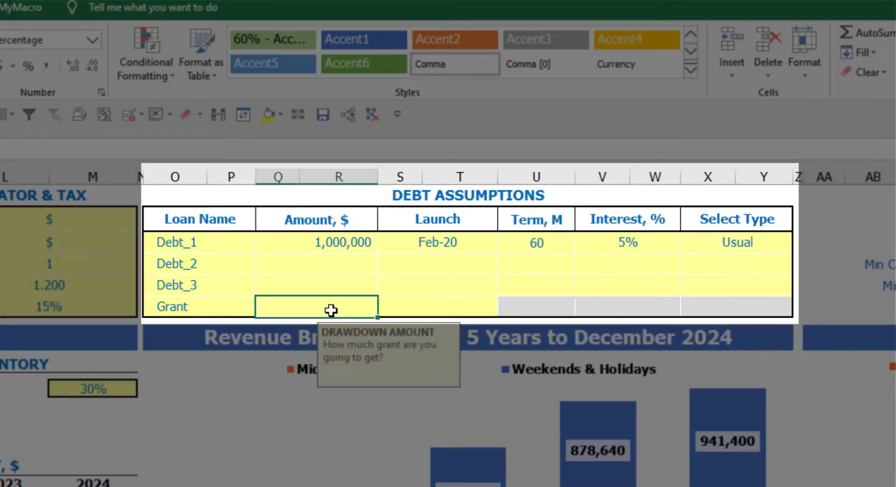
{"action": "type", "text": "50"}
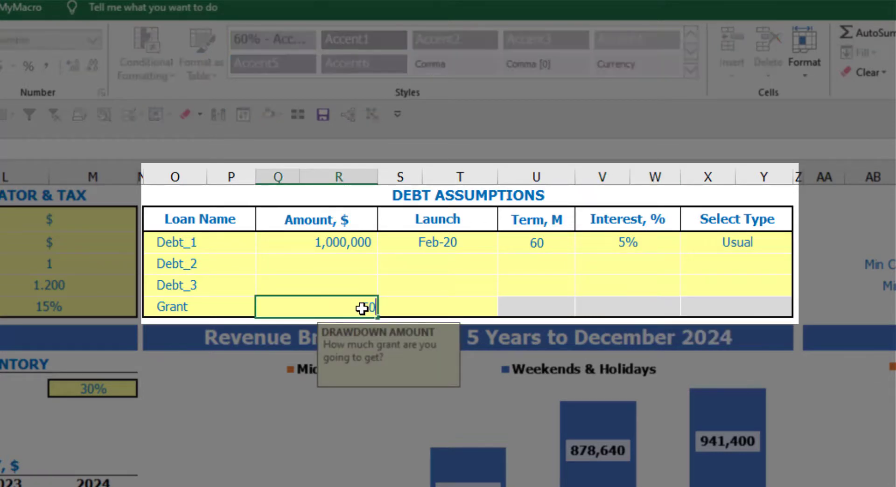
{"action": "type", "text": "0,000"}
{"action": "key", "text": "Return"}
{"action": "left_click", "coordinate": [480, 310]}
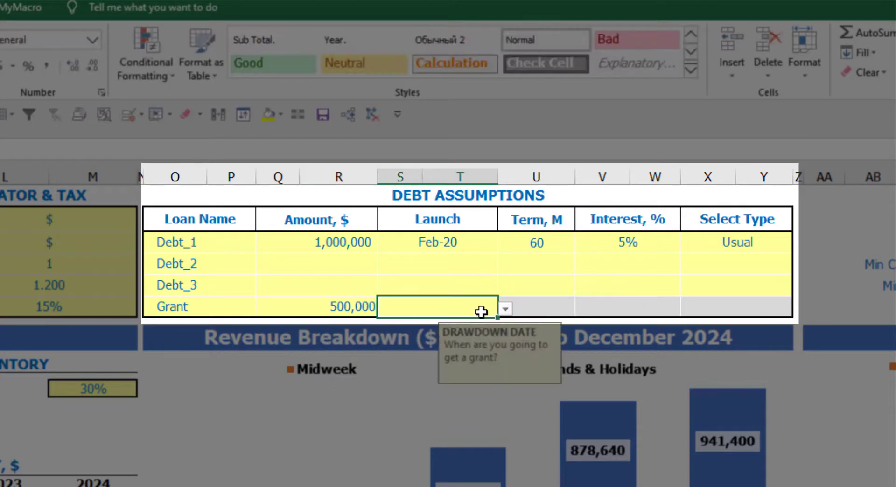
{"action": "left_click", "coordinate": [506, 309]}
{"action": "left_click", "coordinate": [450, 362]}
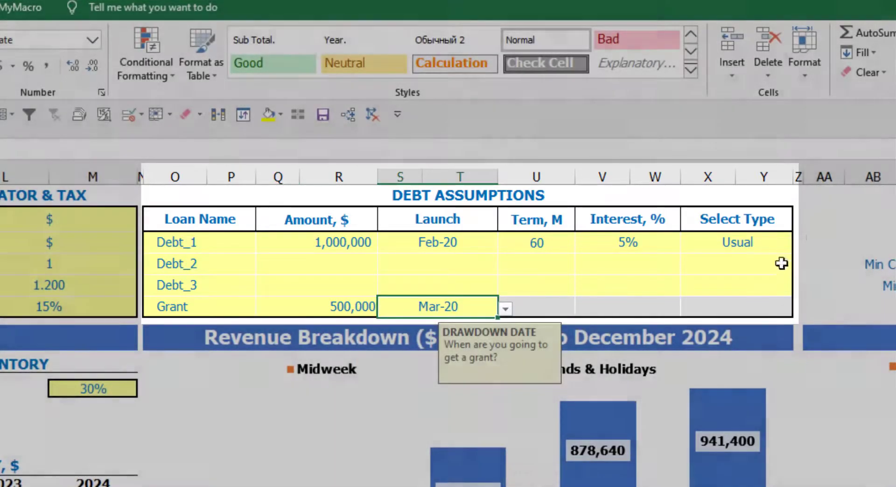
{"action": "left_click", "coordinate": [816, 228]}
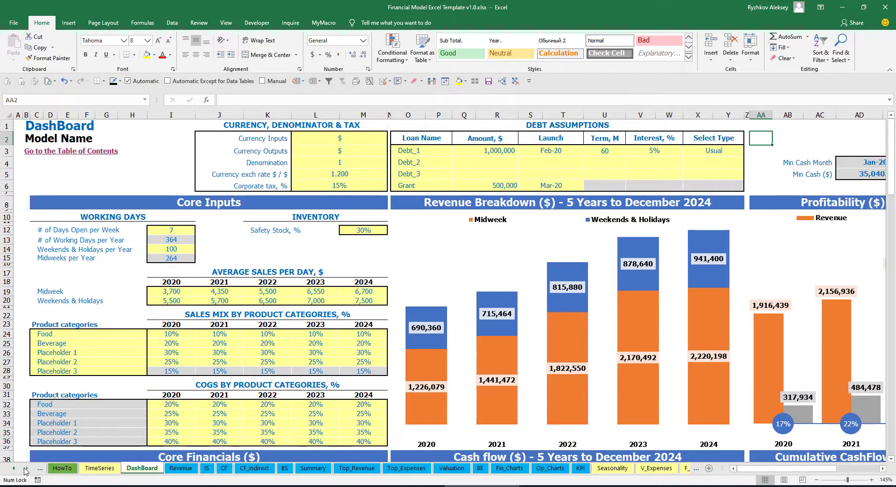
Step: Examine the monthly drawdowns, repayments, closing balances and interest expense of Debt_1 to Debt_3 and Total Debts on the Capital sheet
{"action": "left_click", "coordinate": [27, 469]}
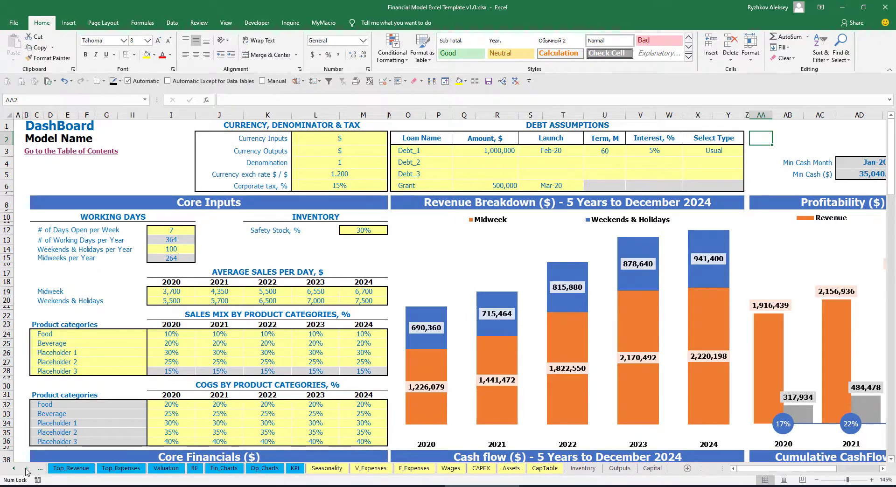
{"action": "left_click", "coordinate": [658, 471]}
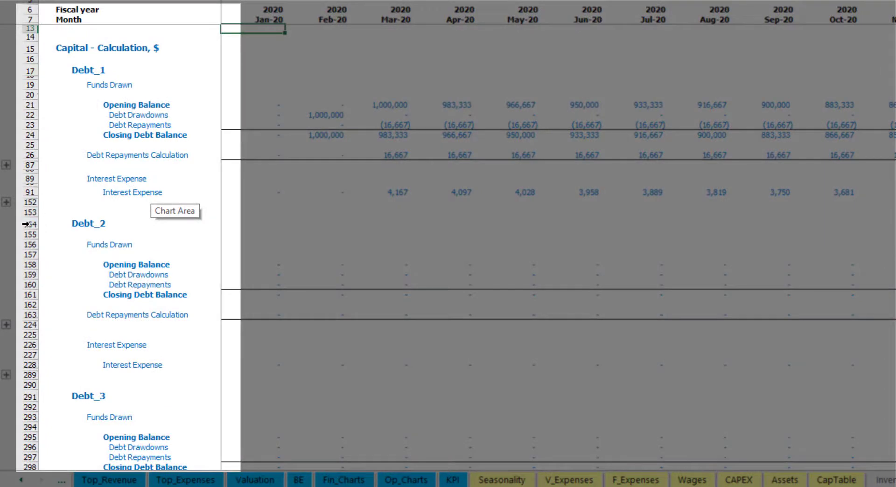
{"action": "scroll", "coordinate": [26, 224], "scroll_direction": "down", "scroll_amount": 5}
{"action": "scroll", "coordinate": [37, 204], "scroll_direction": "down", "scroll_amount": 5}
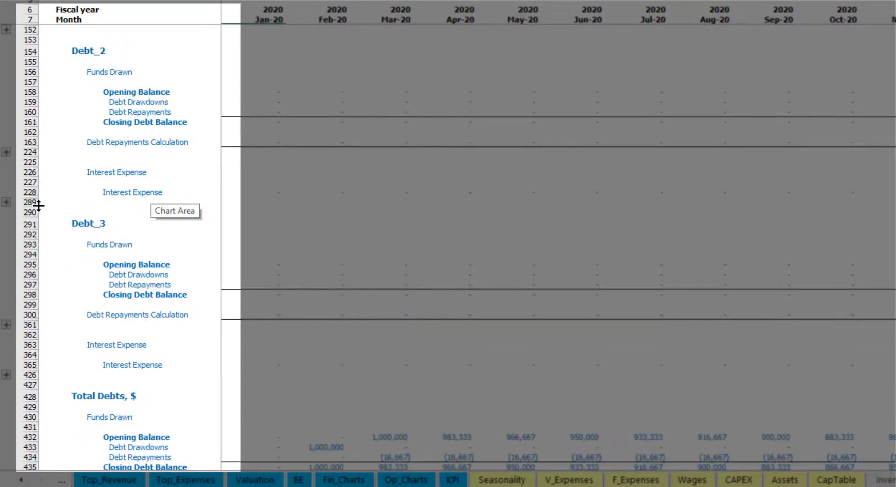
{"action": "scroll", "coordinate": [57, 233], "scroll_direction": "up", "scroll_amount": 5}
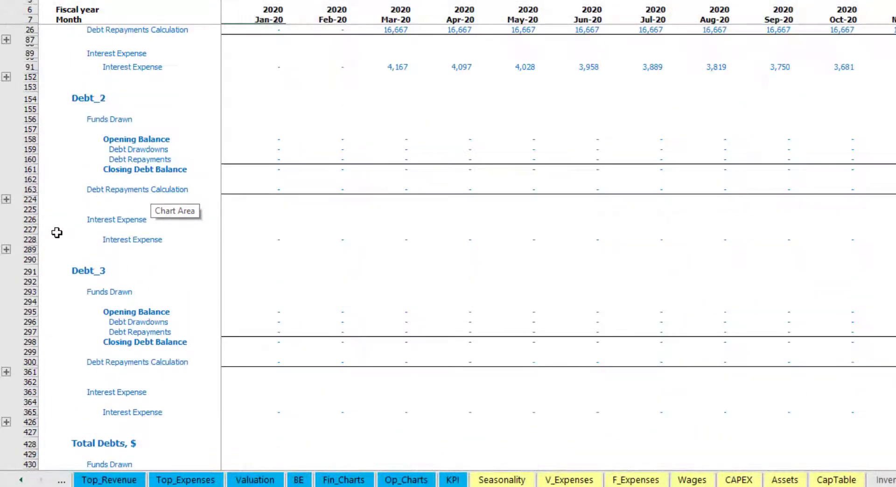
{"action": "scroll", "coordinate": [56, 232], "scroll_direction": "up", "scroll_amount": 3}
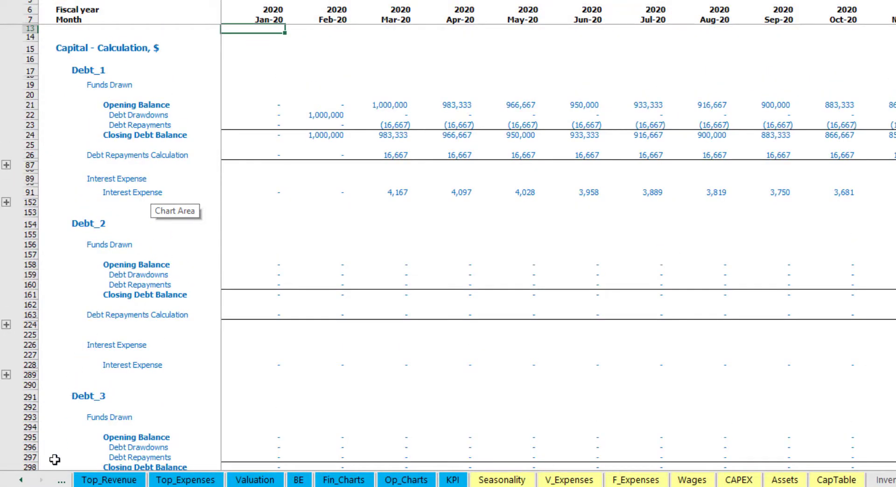
{"action": "left_click", "coordinate": [21, 480]}
{"action": "left_click", "coordinate": [21, 480]}
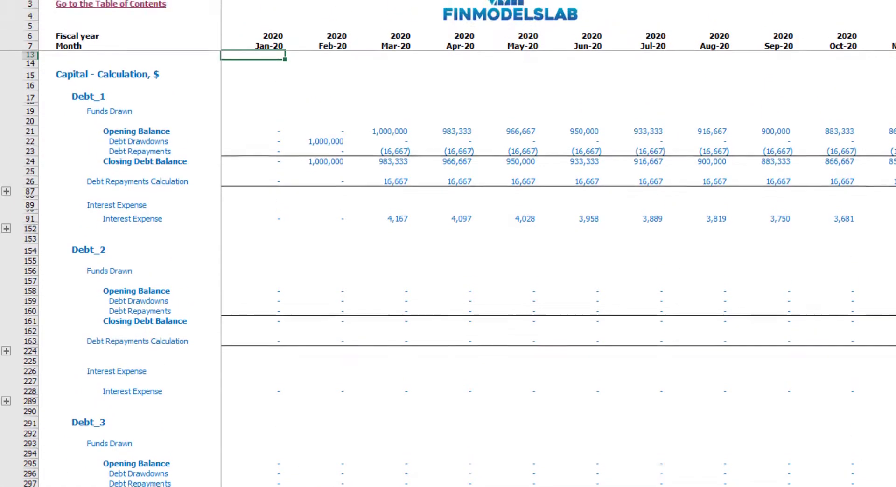
Step: Examine interest expense on the Income Statement, debt drawdowns and repayments on the Cash Flow Statement, and Debt on the Balance Sheet
{"action": "left_click", "coordinate": [138, 480]}
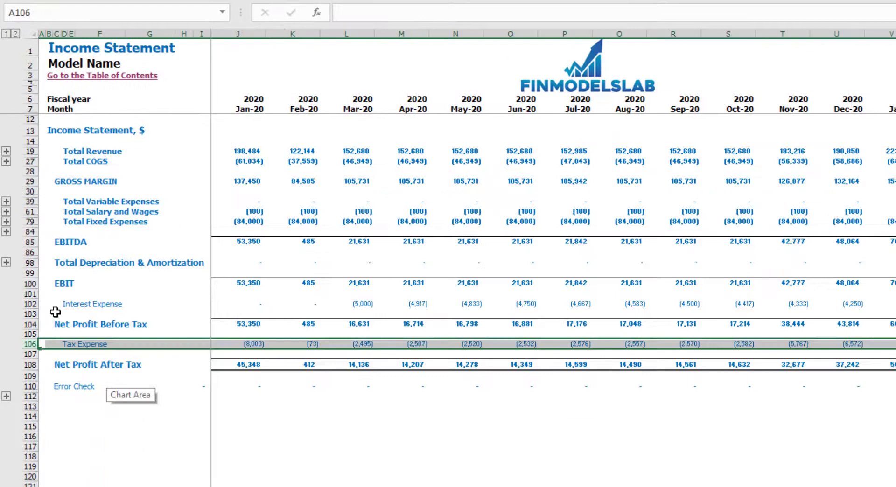
{"action": "left_click", "coordinate": [56, 306]}
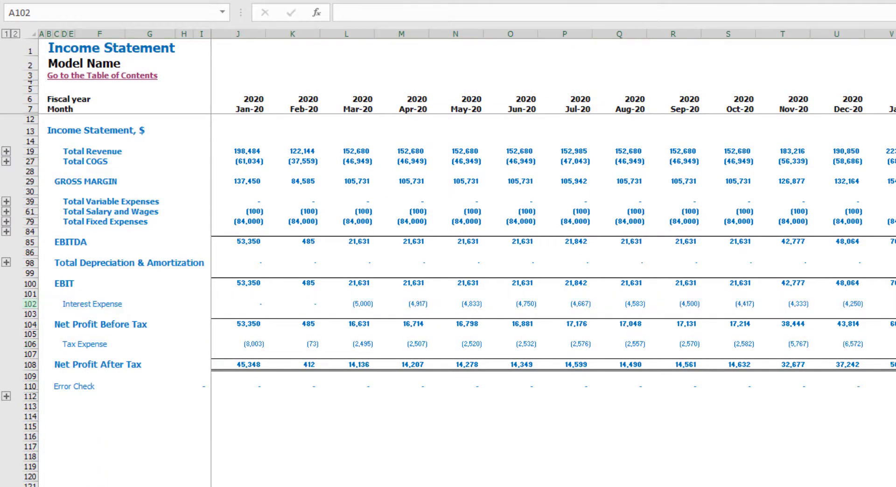
{"action": "key", "text": "ctrl+Page_Down"}
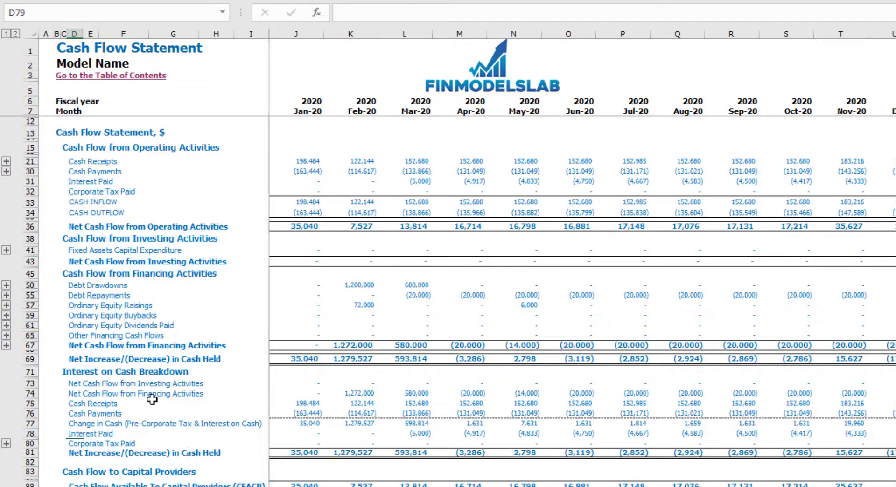
{"action": "left_click", "coordinate": [31, 181]}
{"action": "left_click", "coordinate": [28, 286]}
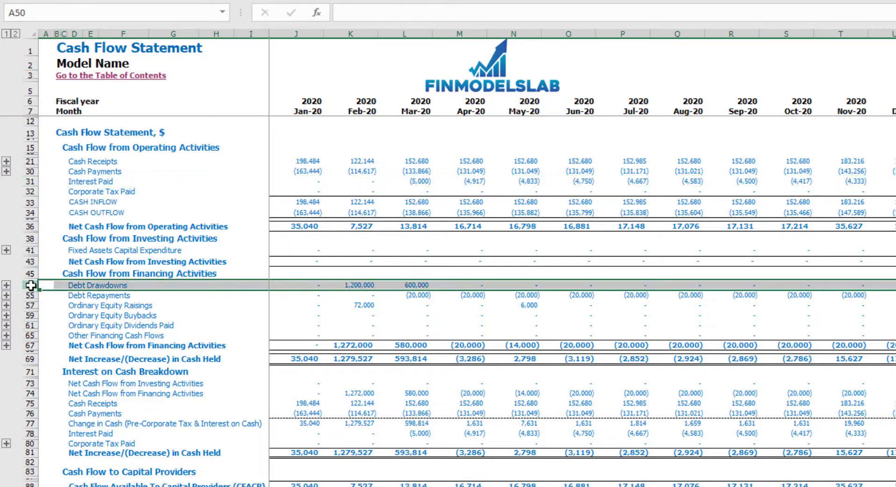
{"action": "left_click", "coordinate": [28, 296]}
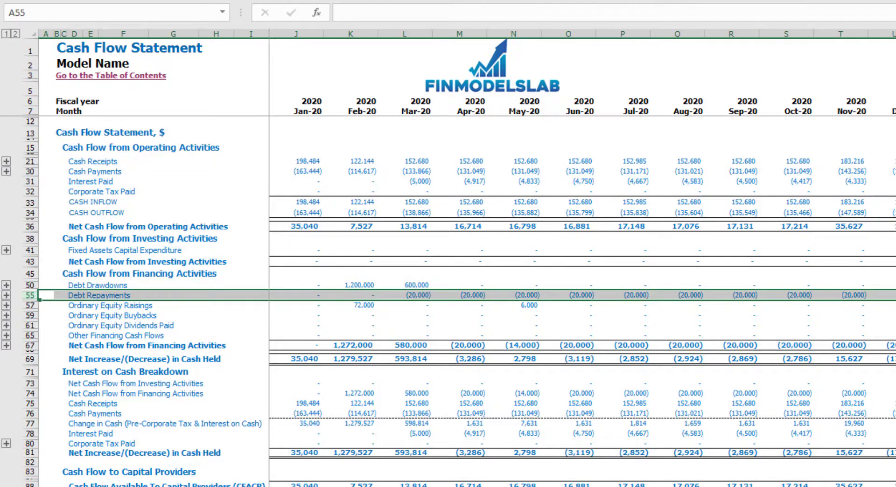
{"action": "key", "text": "ctrl+Page_Down"}
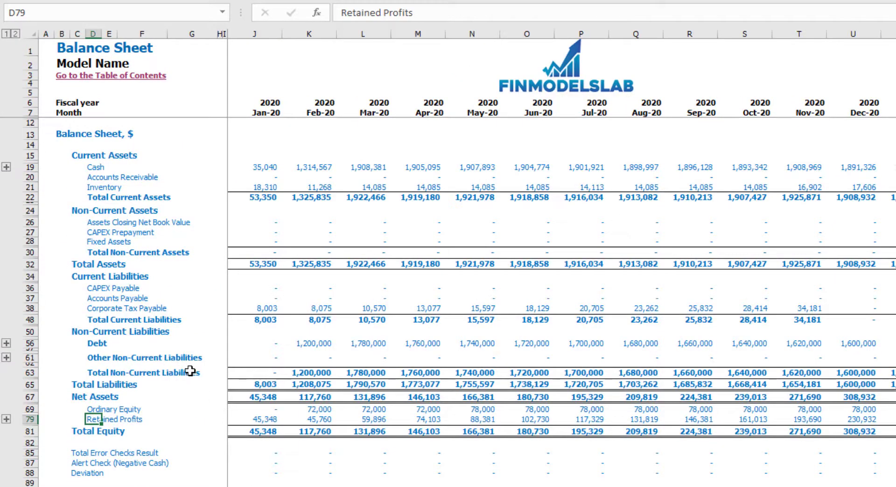
{"action": "left_click", "coordinate": [24, 343]}
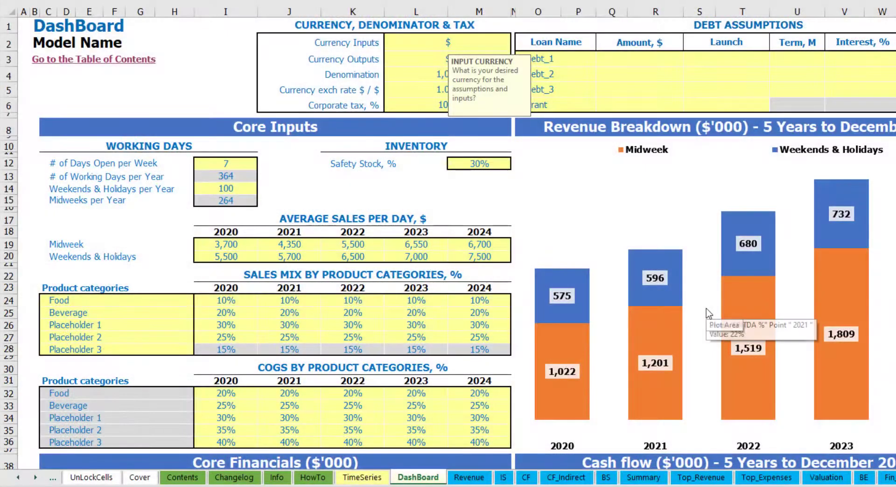
Step: Set the DashBoard's input currency to USD and its output currency to EUR
{"action": "left_click", "coordinate": [242, 49]}
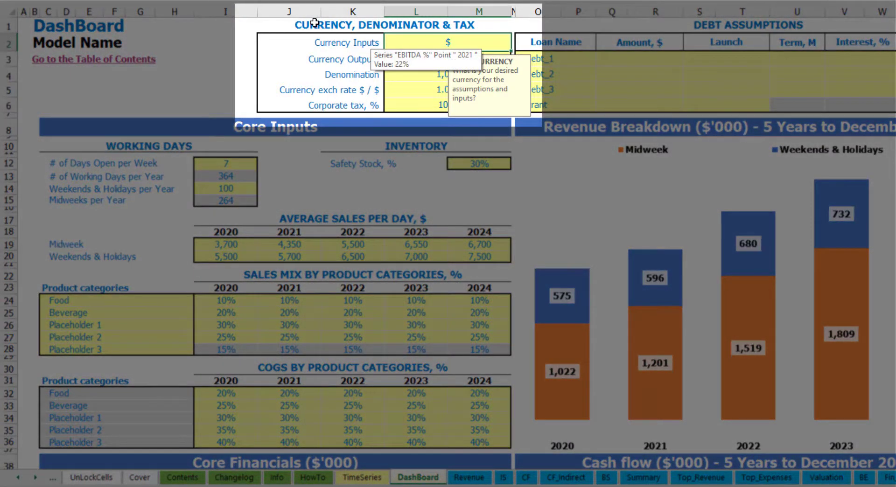
{"action": "left_click", "coordinate": [210, 48]}
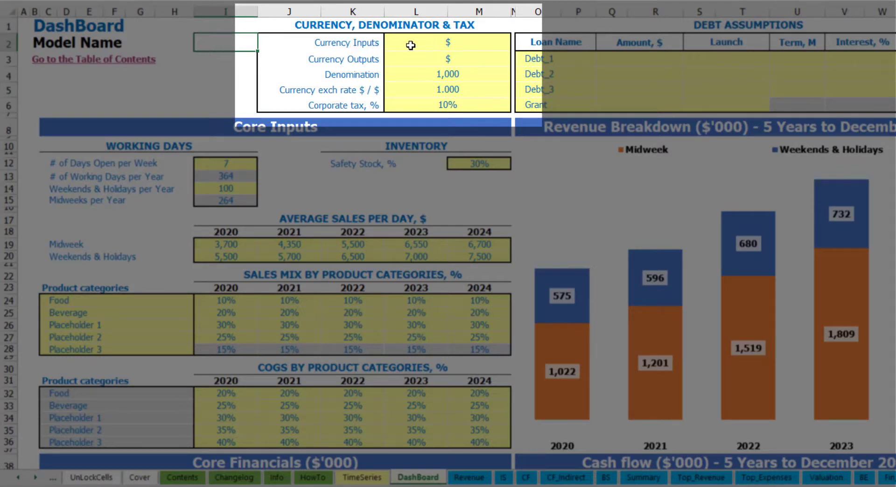
{"action": "left_click", "coordinate": [469, 41]}
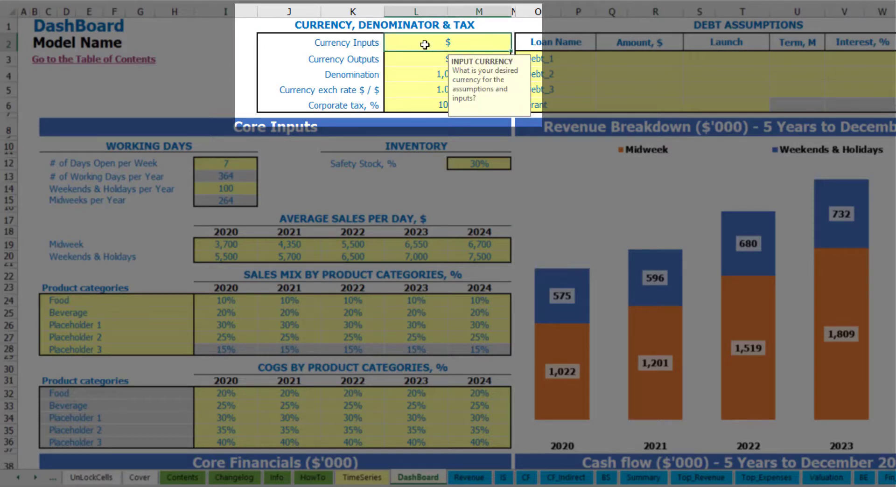
{"action": "left_click", "coordinate": [405, 62]}
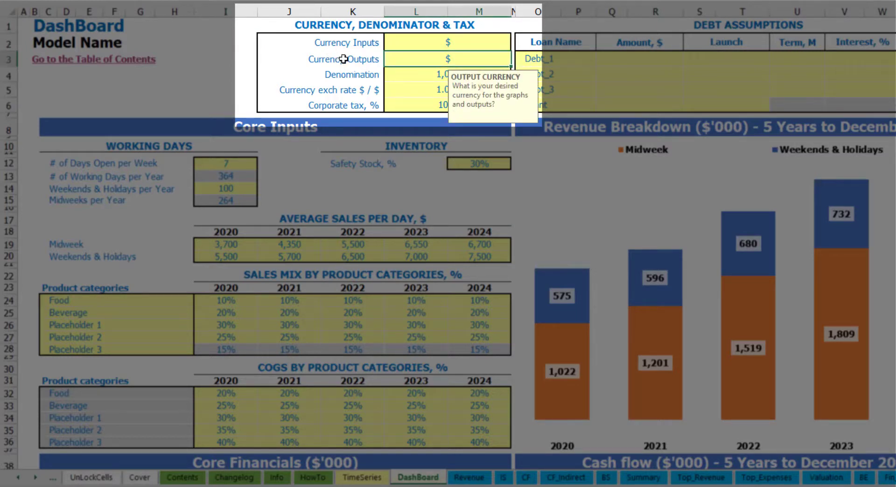
{"action": "left_click", "coordinate": [421, 44]}
{"action": "left_click", "coordinate": [420, 59]}
{"action": "left_click", "coordinate": [435, 44]}
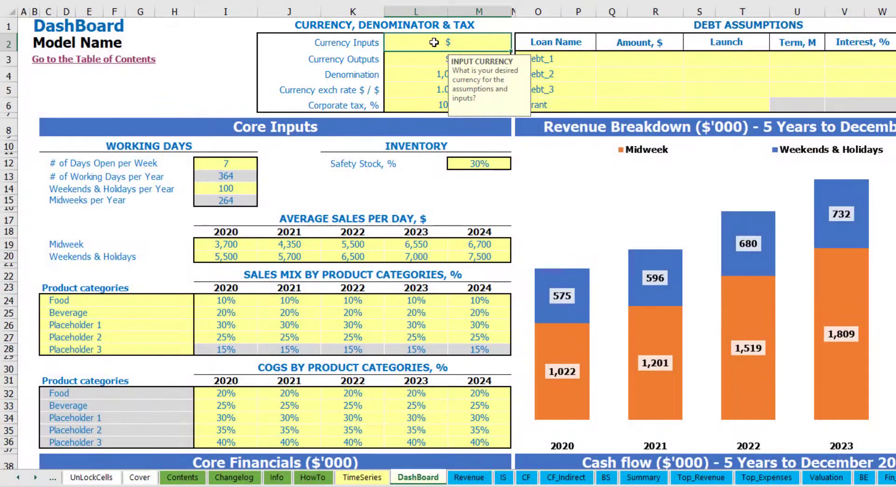
{"action": "key", "text": "Return"}
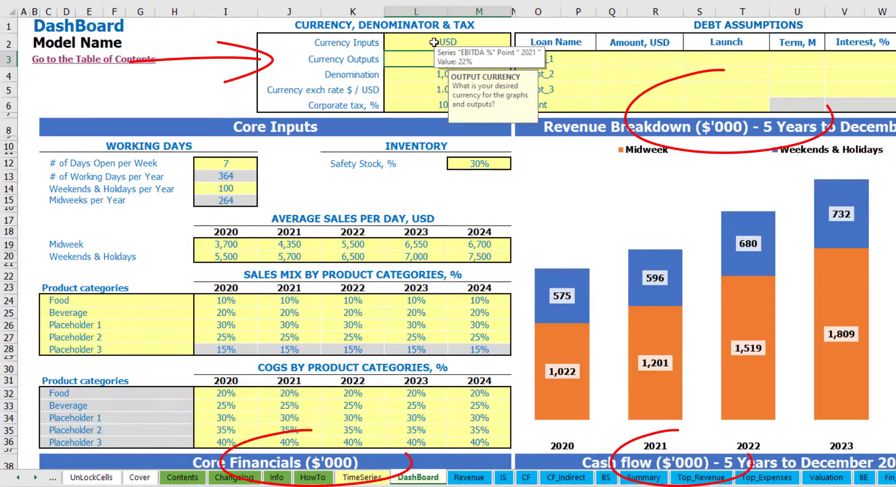
{"action": "type", "text": "EUR"}
{"action": "key", "text": "Return"}
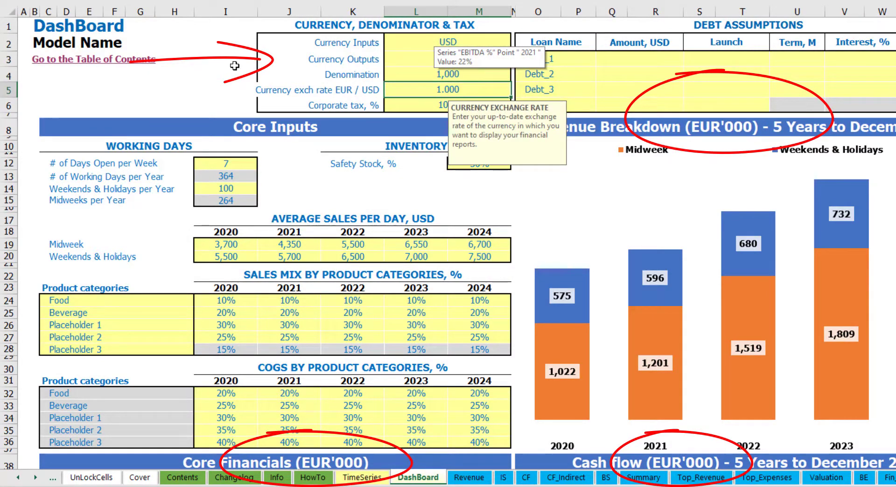
Step: Set the EUR / USD currency exchange rate to 1.2
{"action": "left_click", "coordinate": [232, 61]}
{"action": "left_click", "coordinate": [430, 89]}
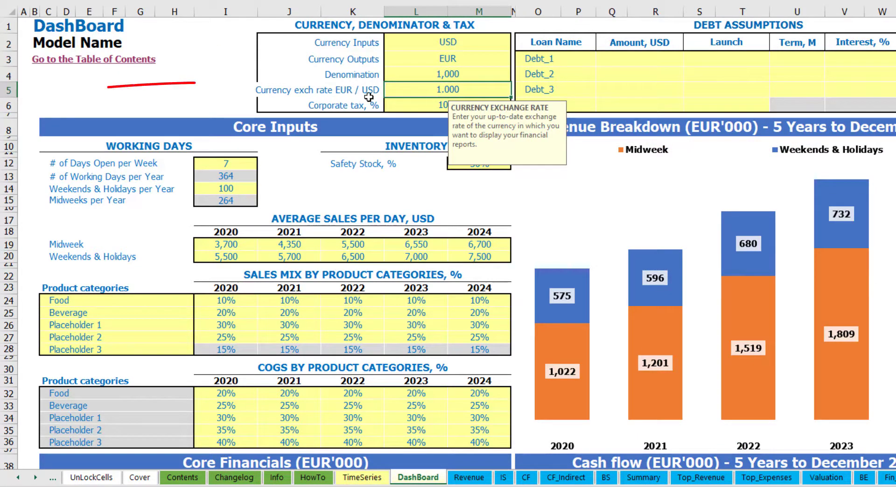
{"action": "type", "text": "1.2"}
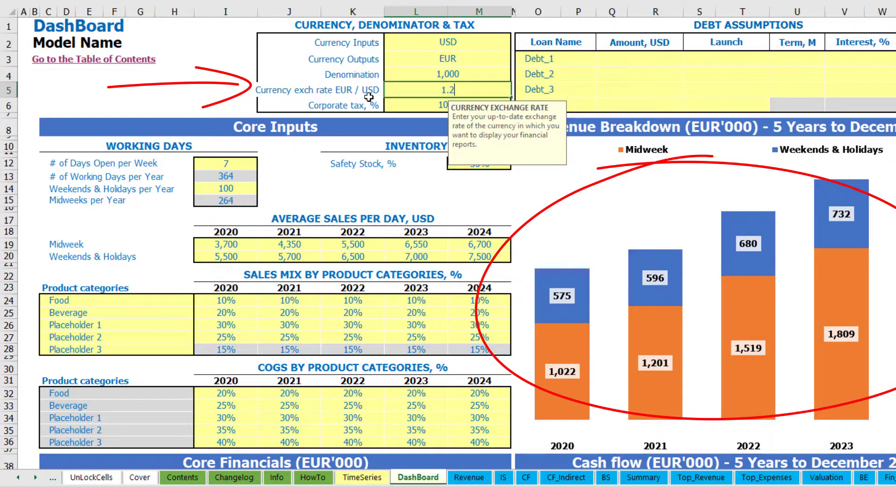
{"action": "key", "text": "Return"}
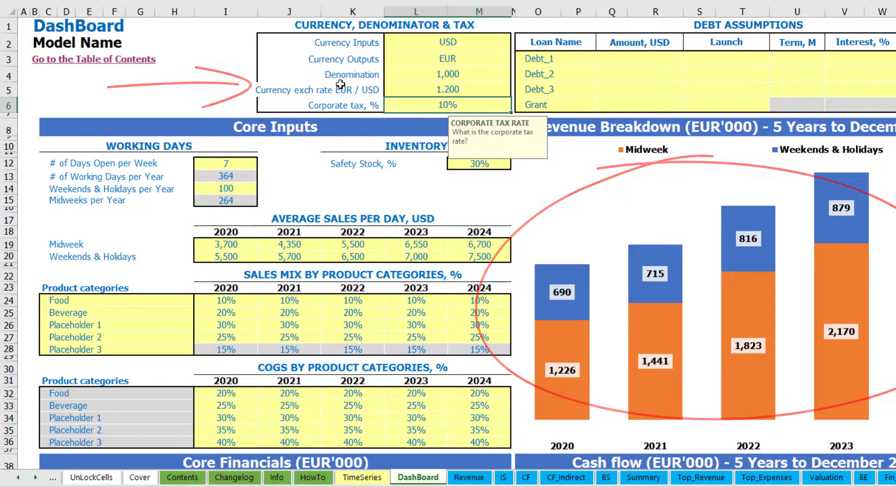
Step: Review the currency, exchange rate and denomination inputs, and the Income Statement headings on the Summary sheet
{"action": "left_click", "coordinate": [426, 42]}
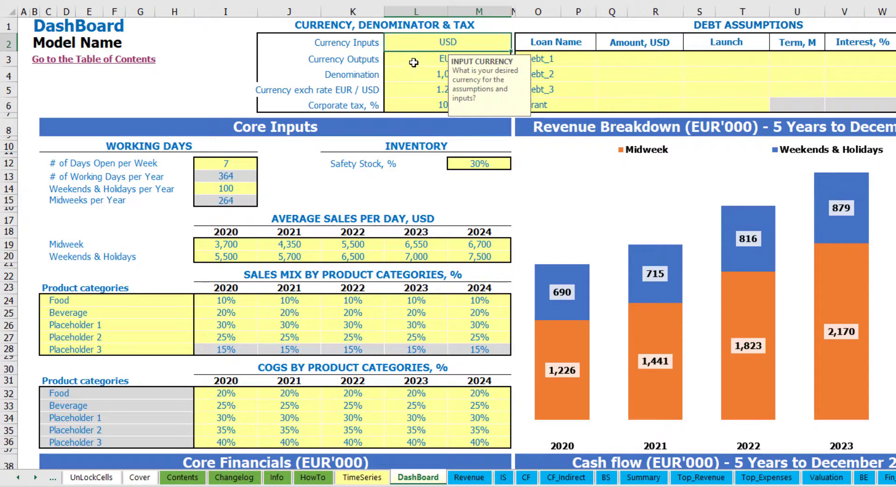
{"action": "left_click", "coordinate": [416, 60]}
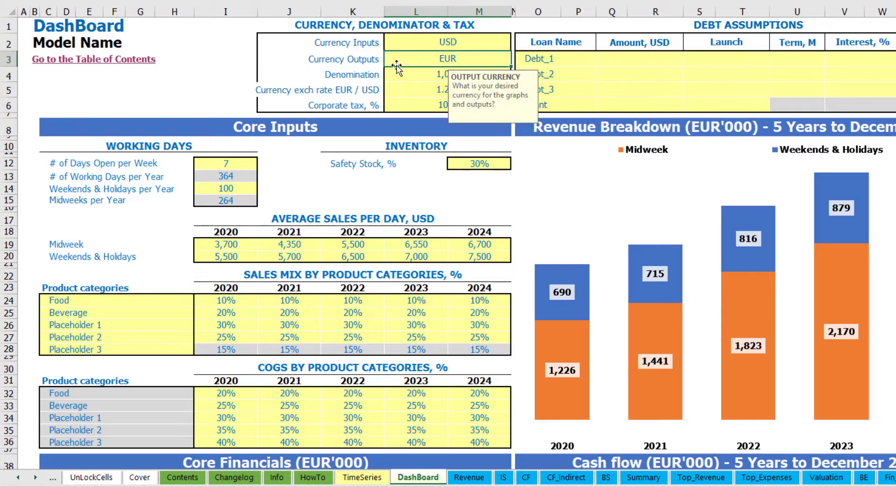
{"action": "left_click", "coordinate": [403, 90]}
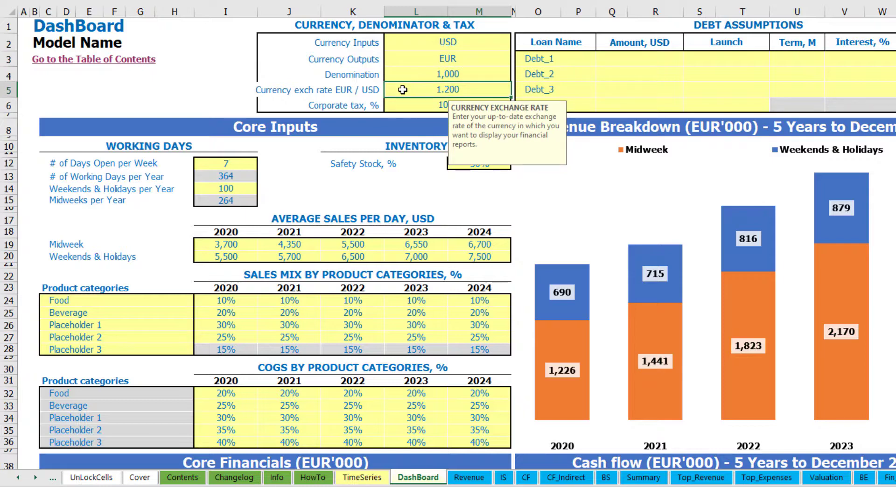
{"action": "left_click", "coordinate": [421, 70]}
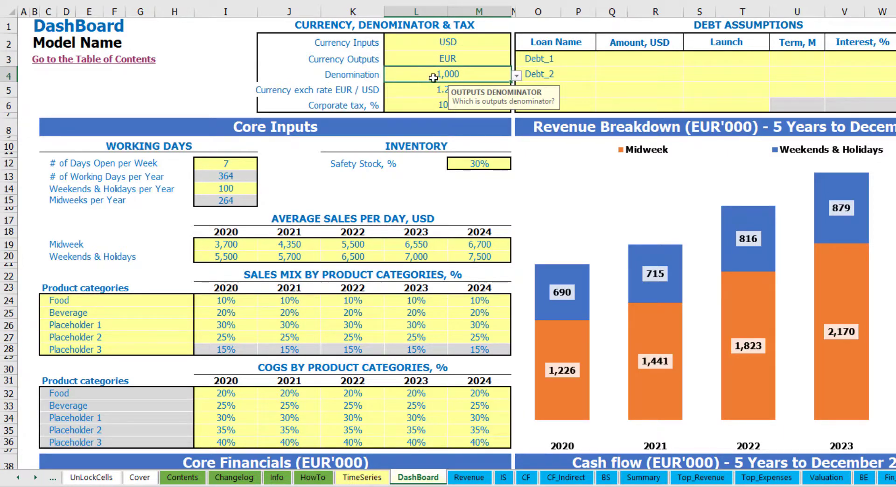
{"action": "left_click", "coordinate": [644, 478]}
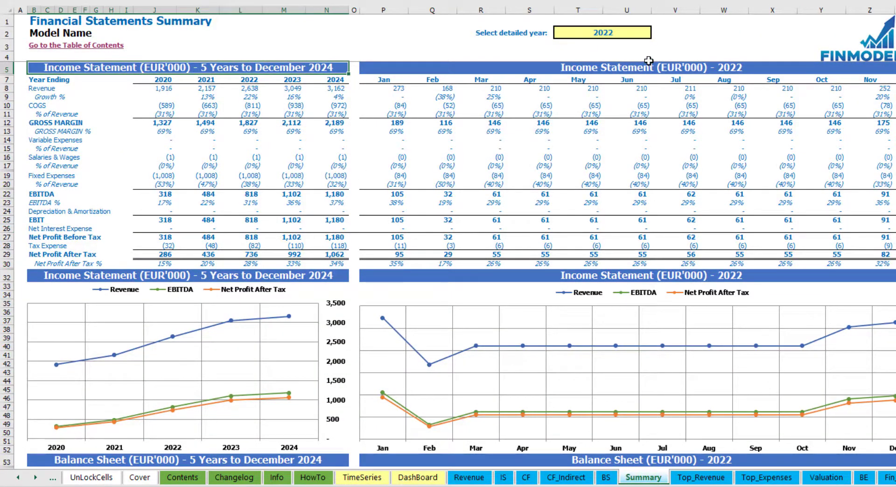
{"action": "left_click", "coordinate": [611, 69]}
{"action": "left_click", "coordinate": [254, 66]}
{"action": "left_click", "coordinate": [418, 477]}
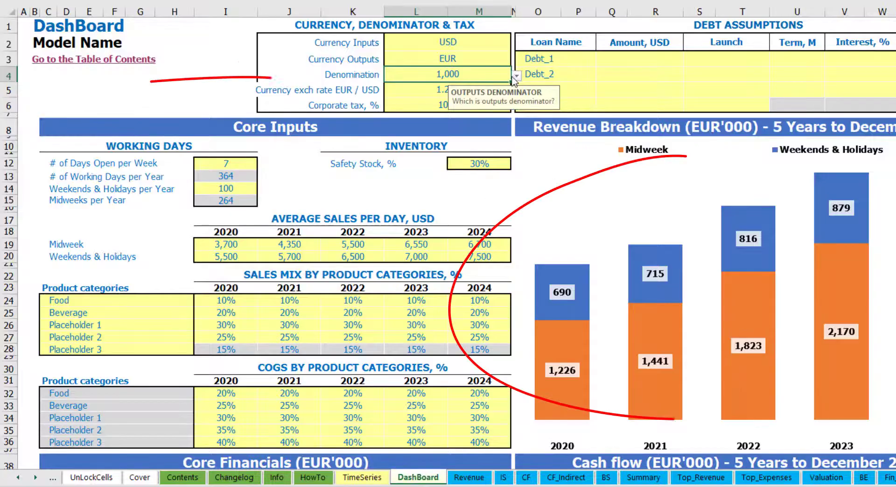
Step: Set the output denomination to 1,000,000 and check the Income Statement on the Summary sheet
{"action": "left_click", "coordinate": [516, 75]}
{"action": "left_click", "coordinate": [455, 112]}
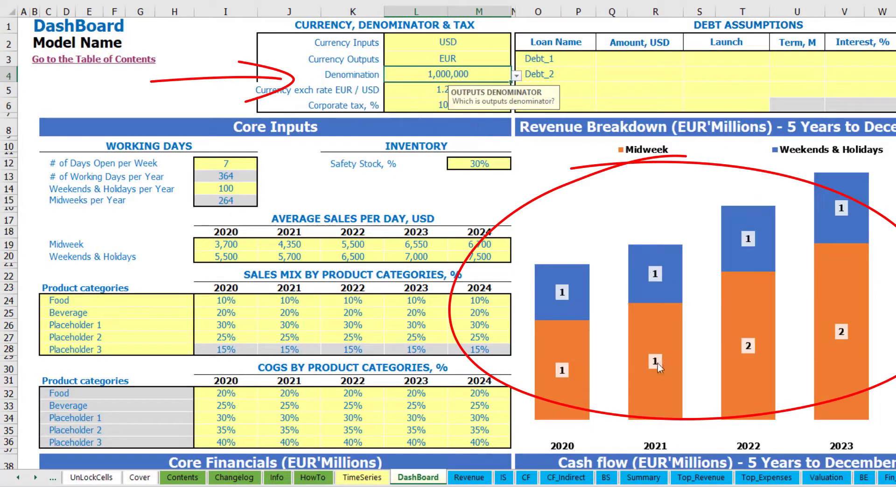
{"action": "left_click", "coordinate": [643, 477]}
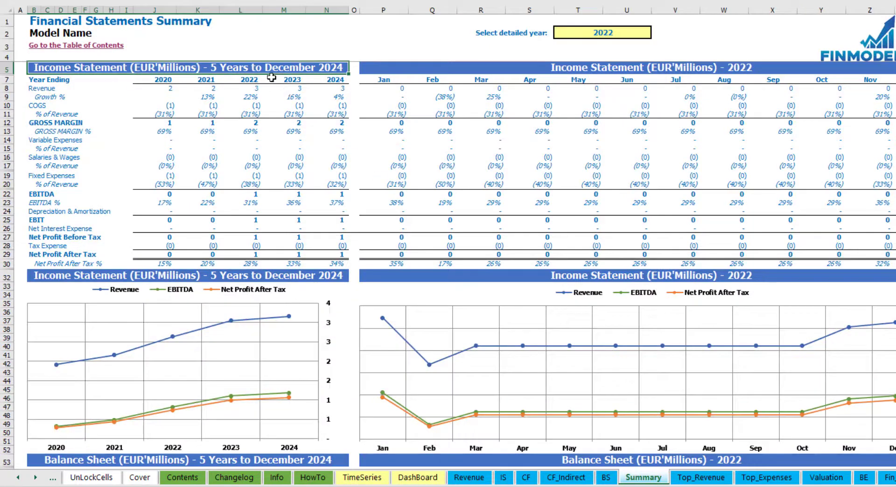
{"action": "left_click", "coordinate": [493, 67]}
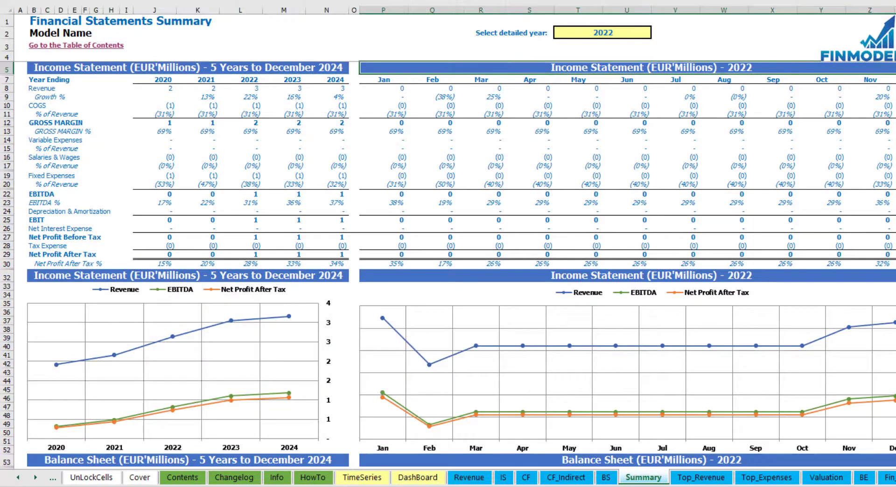
Step: Set the DashBoard's output denomination to 1 and check the figures on the Summary sheet
{"action": "left_click", "coordinate": [418, 477]}
{"action": "left_click", "coordinate": [515, 76]}
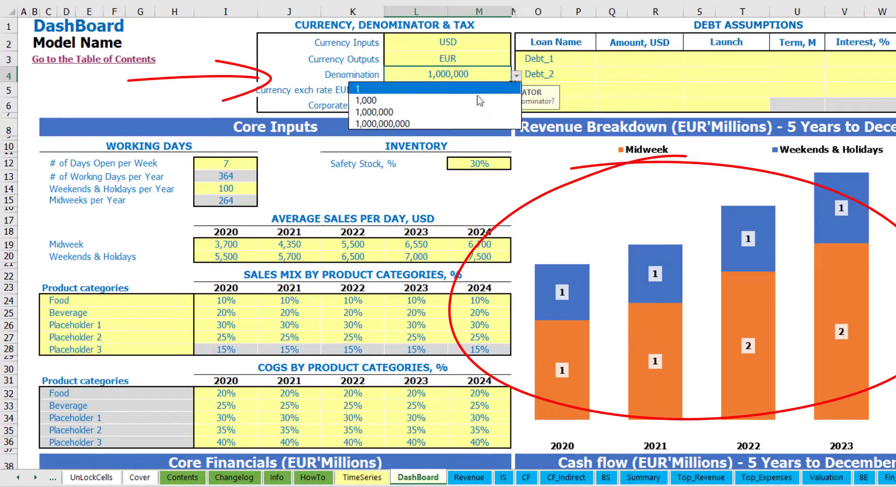
{"action": "left_click", "coordinate": [434, 89]}
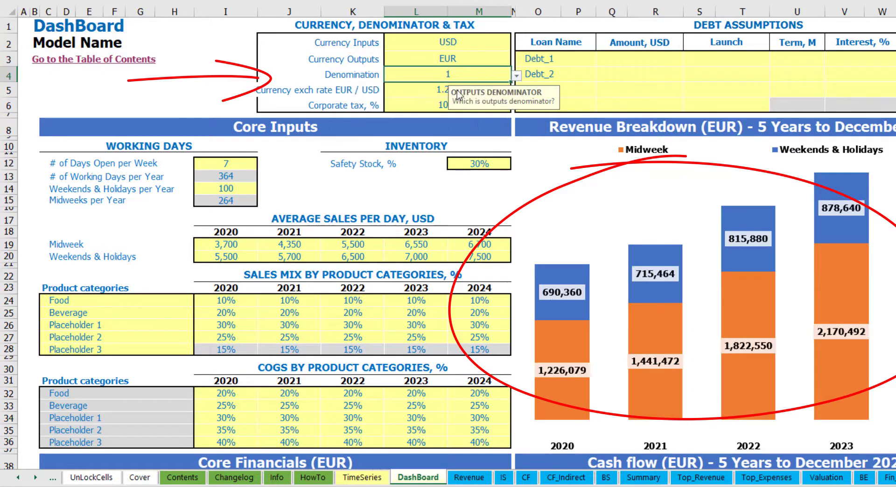
{"action": "left_click", "coordinate": [643, 477]}
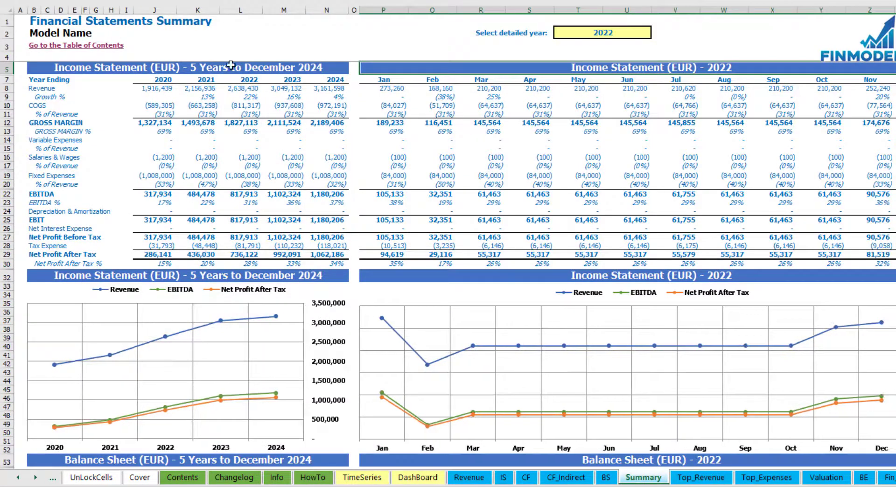
Step: Set the DashBoard's corporate tax rate to 15% and check the Tax Expense row on the Income Statement
{"action": "left_click", "coordinate": [416, 477]}
{"action": "left_click", "coordinate": [422, 99]}
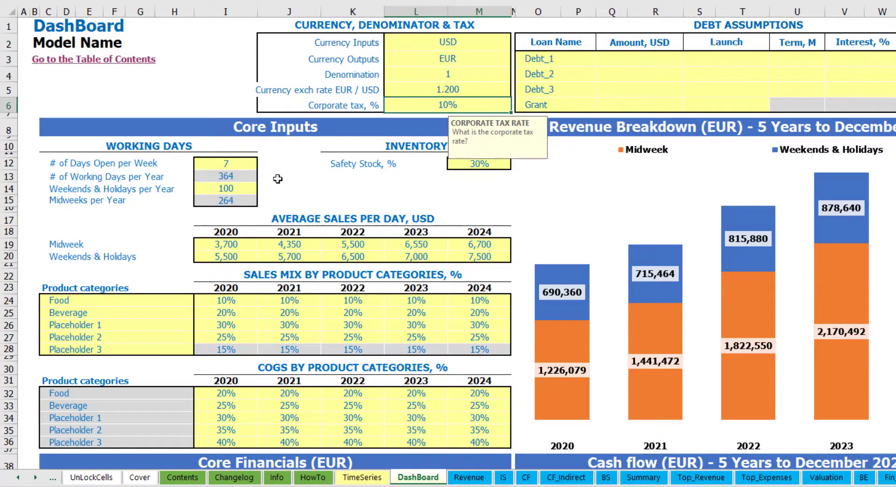
{"action": "type", "text": "15"}
{"action": "key", "text": "Return"}
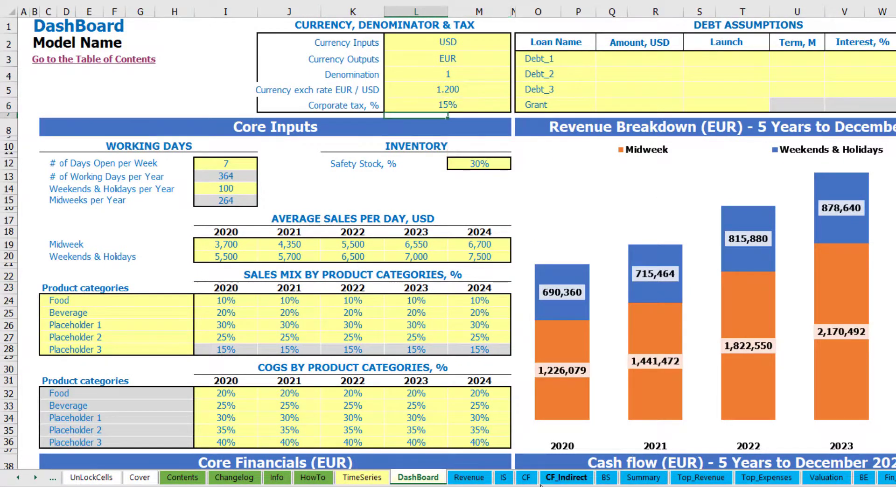
{"action": "left_click", "coordinate": [504, 478]}
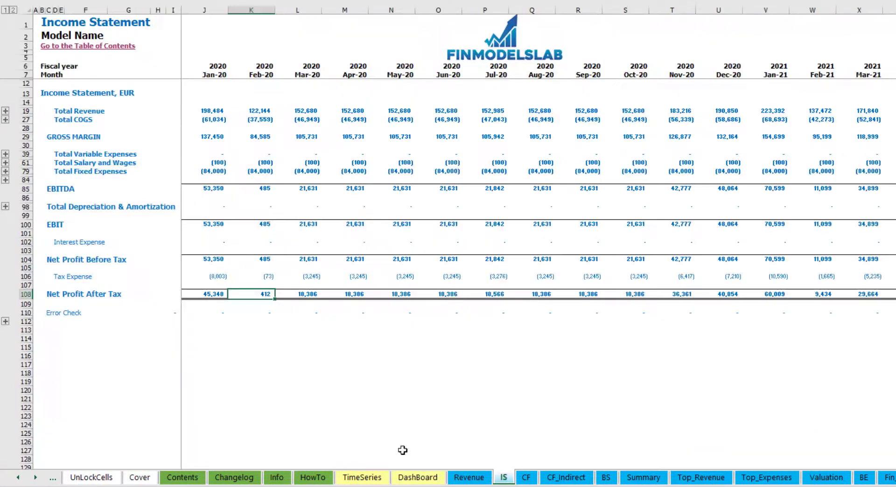
{"action": "left_click", "coordinate": [26, 277]}
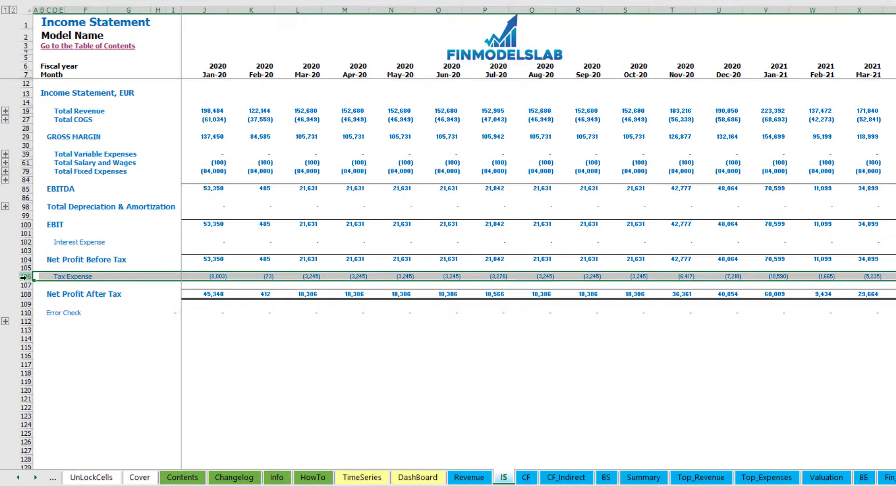